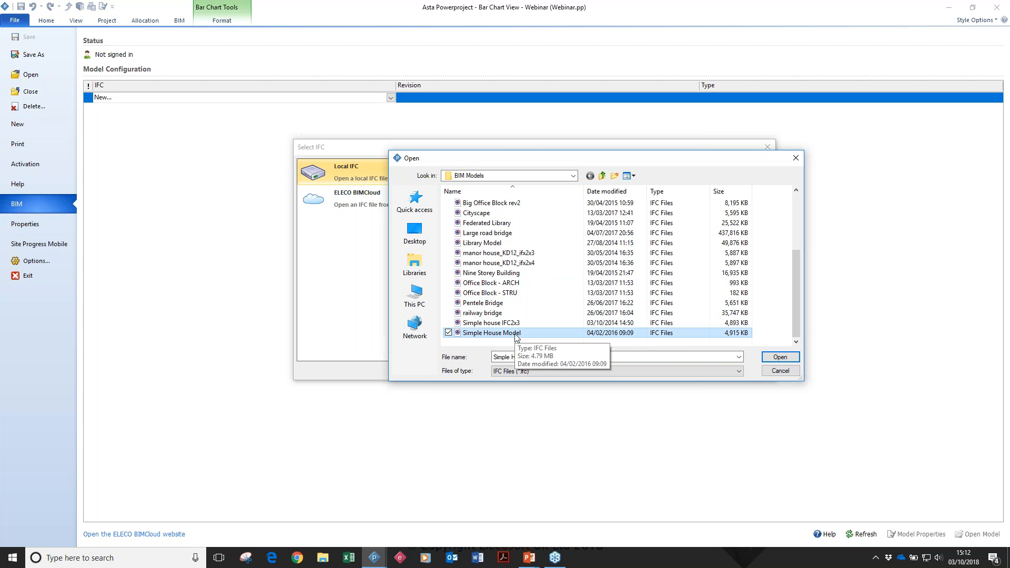
# Add the local Simple House Model IFC to the project and open it in a single model pane without the comparison model
pyautogui.click(796, 359)
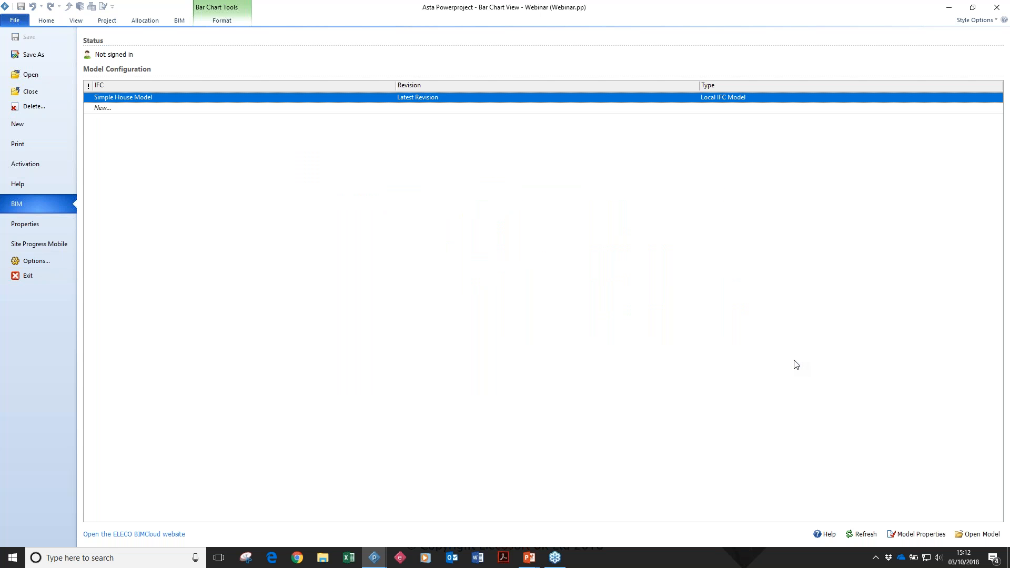
pyautogui.click(963, 533)
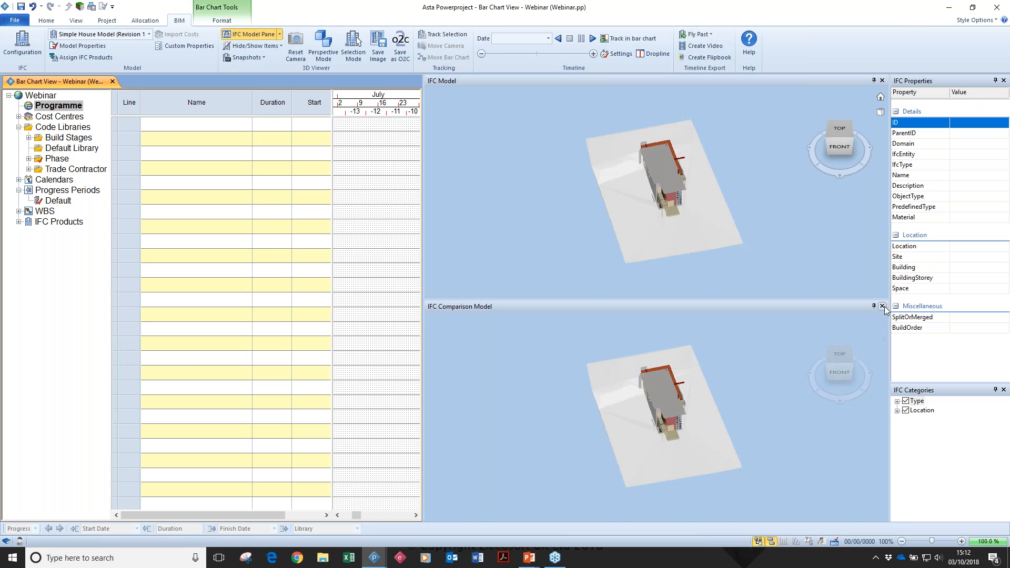
pyautogui.moveTo(741, 353)
pyautogui.mouseDown(button='middle')
pyautogui.moveTo(721, 348)
pyautogui.moveTo(721, 333)
pyautogui.moveTo(735, 346)
pyautogui.mouseUp(button='middle')
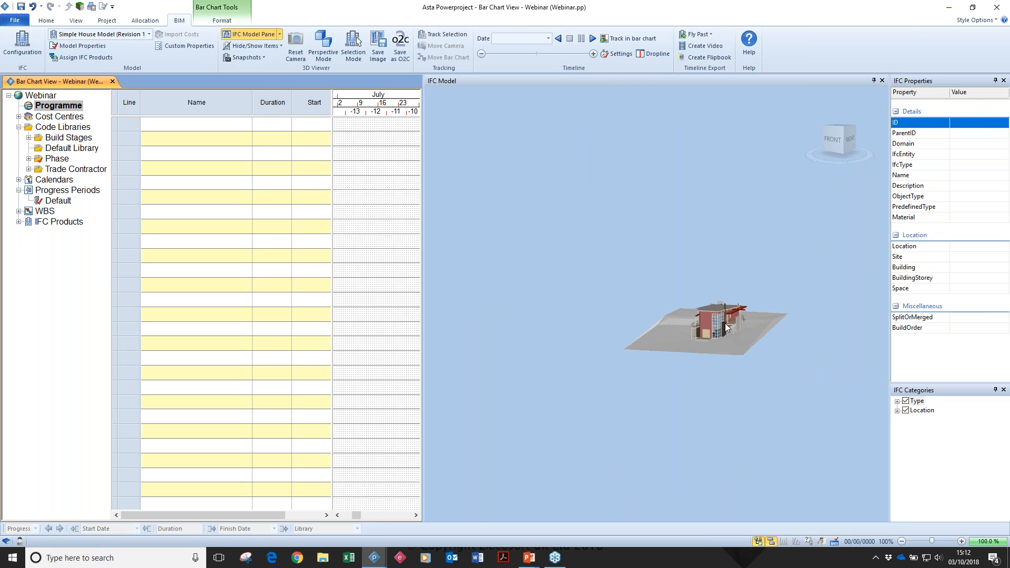
pyautogui.scroll(8, 724, 324)
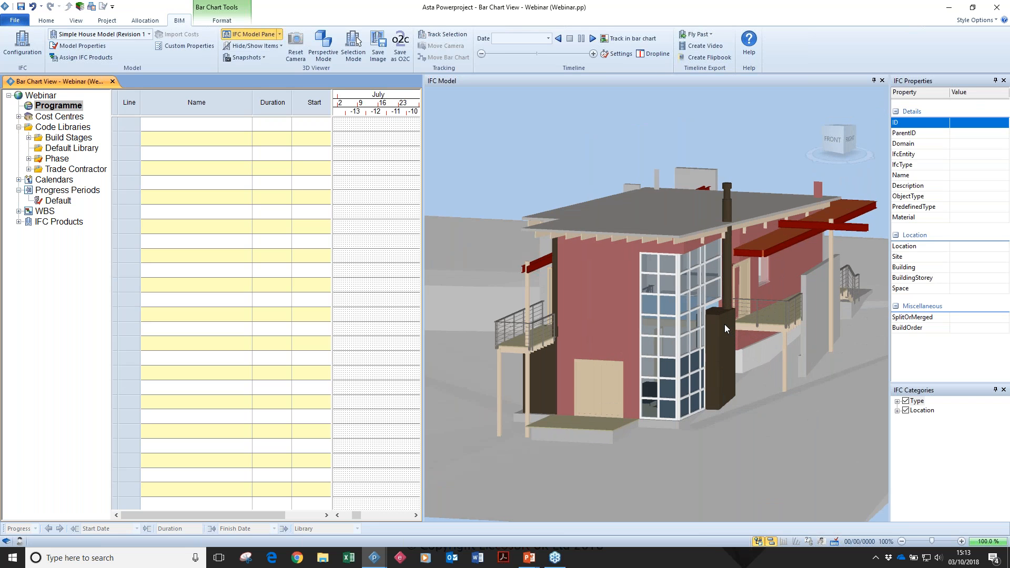
pyautogui.moveTo(724, 324); pyautogui.dragTo(768, 348, button='middle')
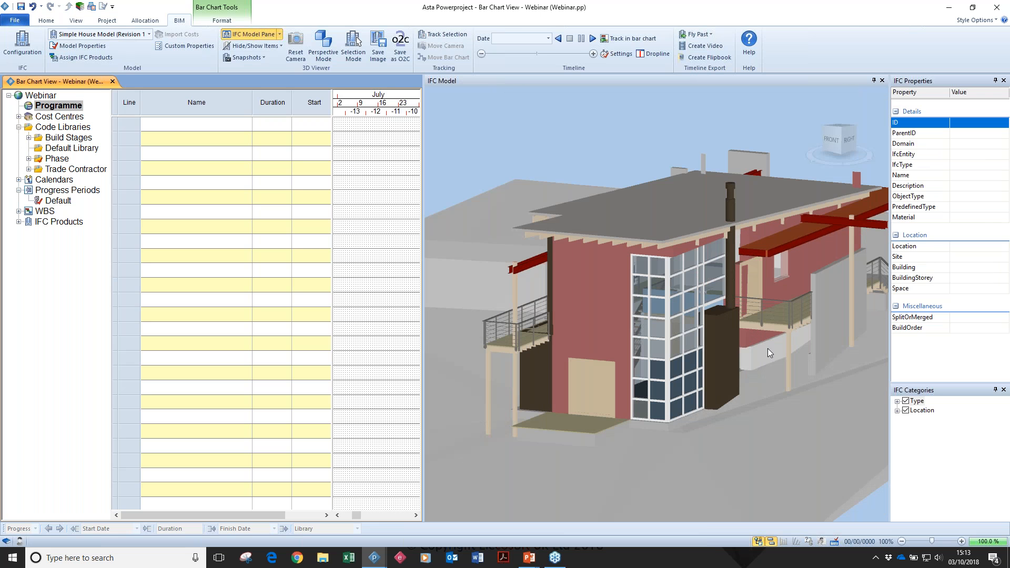
# Examine the IFC properties of the fireplace, concrete side wall, roof, foundation wall and front finish floor
pyautogui.click(733, 337)
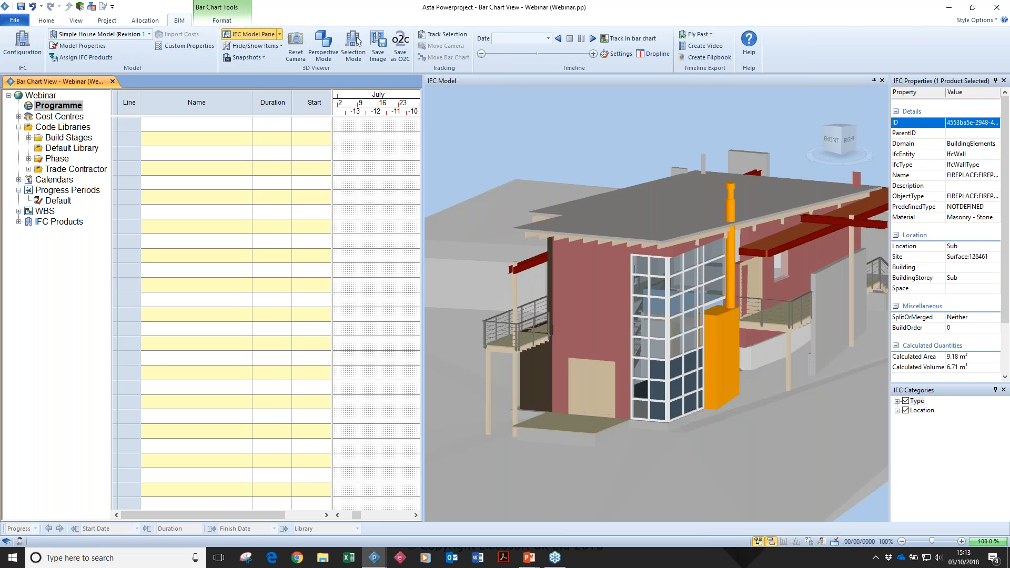
pyautogui.click(835, 303)
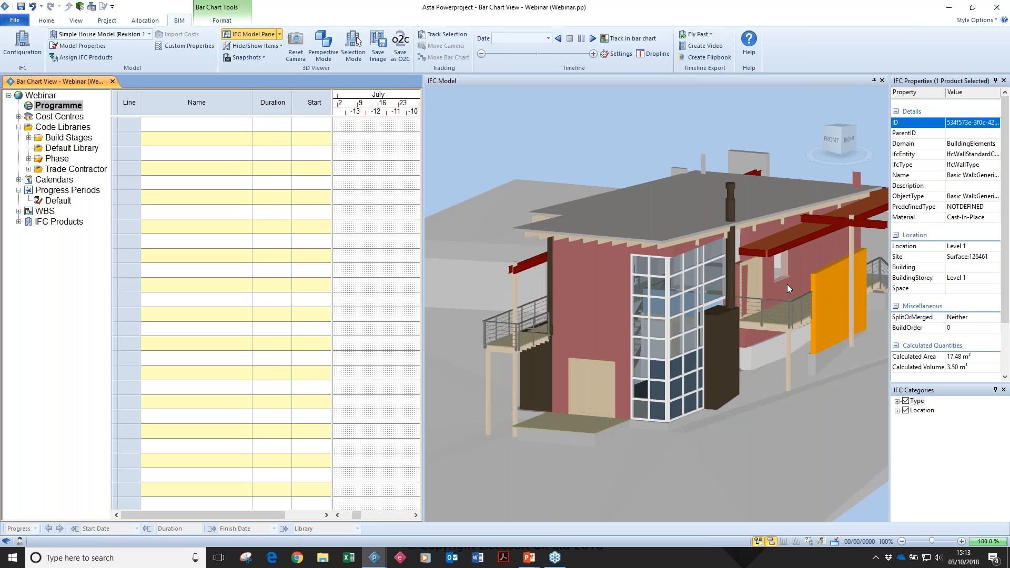
pyautogui.click(656, 228)
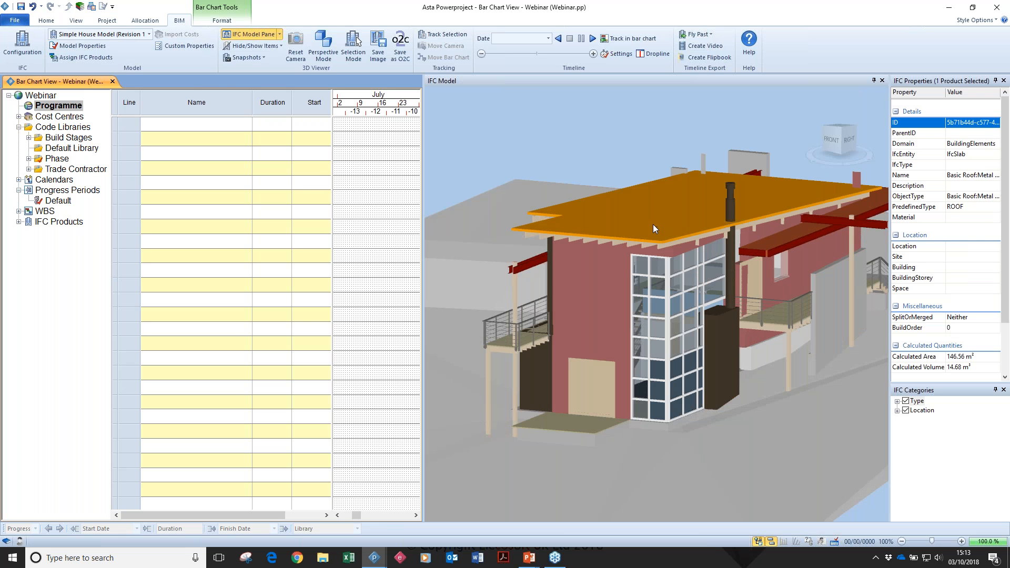
pyautogui.click(576, 442)
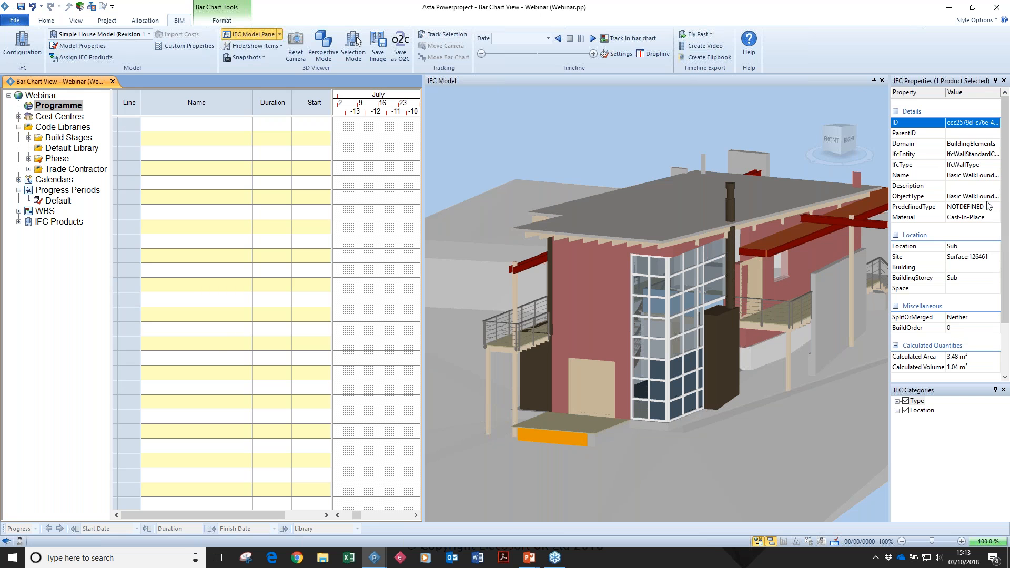
pyautogui.click(573, 426)
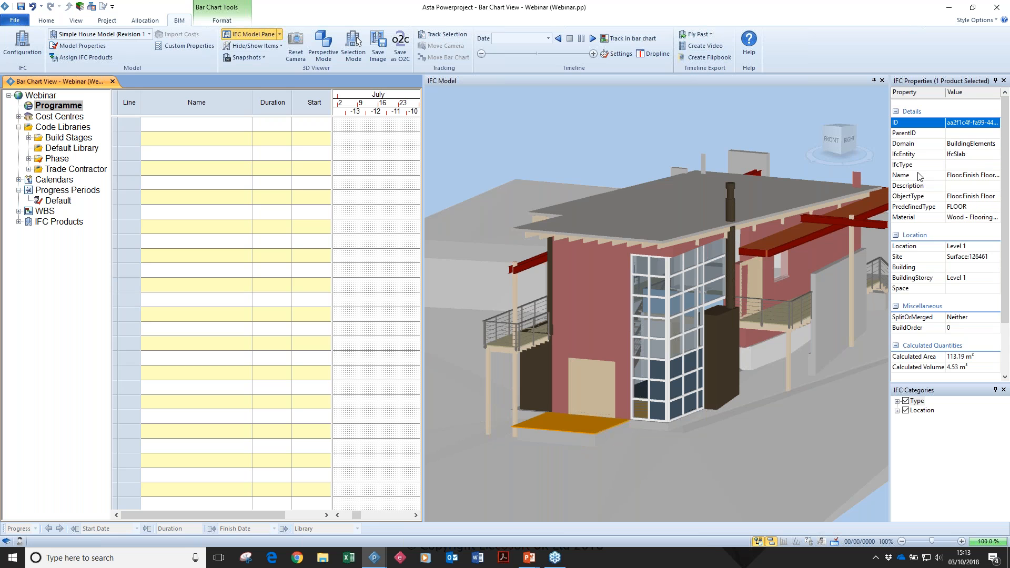
pyautogui.scroll(-2, 967, 276)
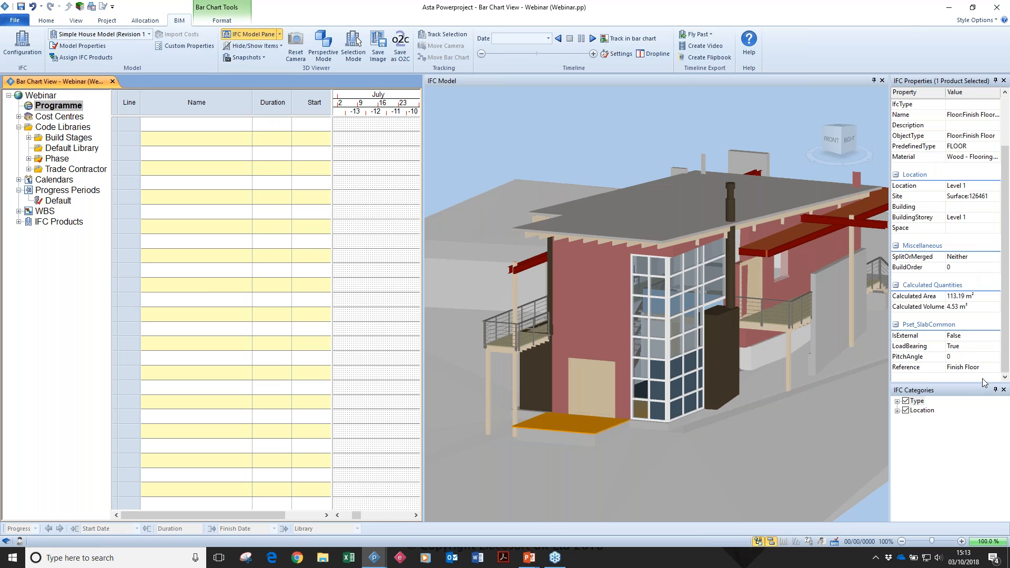
pyautogui.scroll(2, 986, 382)
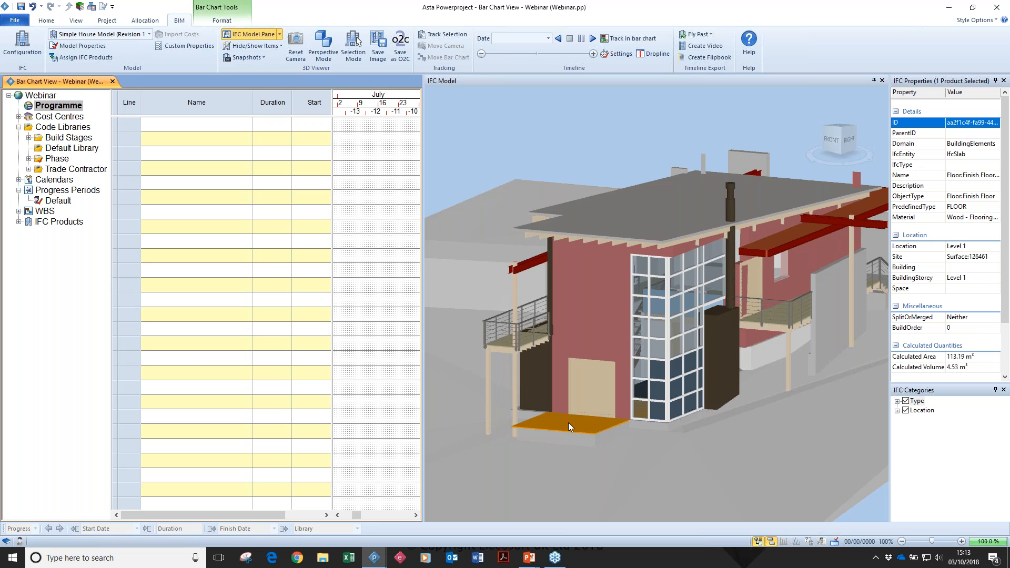
# Create consecutive one-week tasks from the finish floor, lower front brick wall and fireplace, starting 16 Jul, 24 Jul and 31 Jul
pyautogui.moveTo(470, 311); pyautogui.dragTo(514, 166)
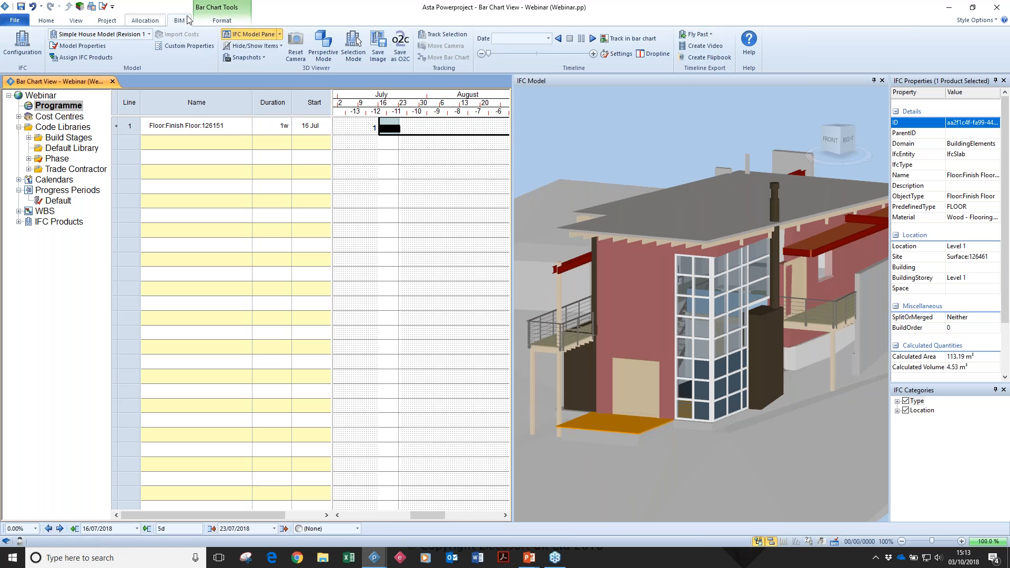
pyautogui.click(221, 20)
pyautogui.click(260, 40)
pyautogui.click(670, 361)
pyautogui.moveTo(670, 359); pyautogui.dragTo(404, 148)
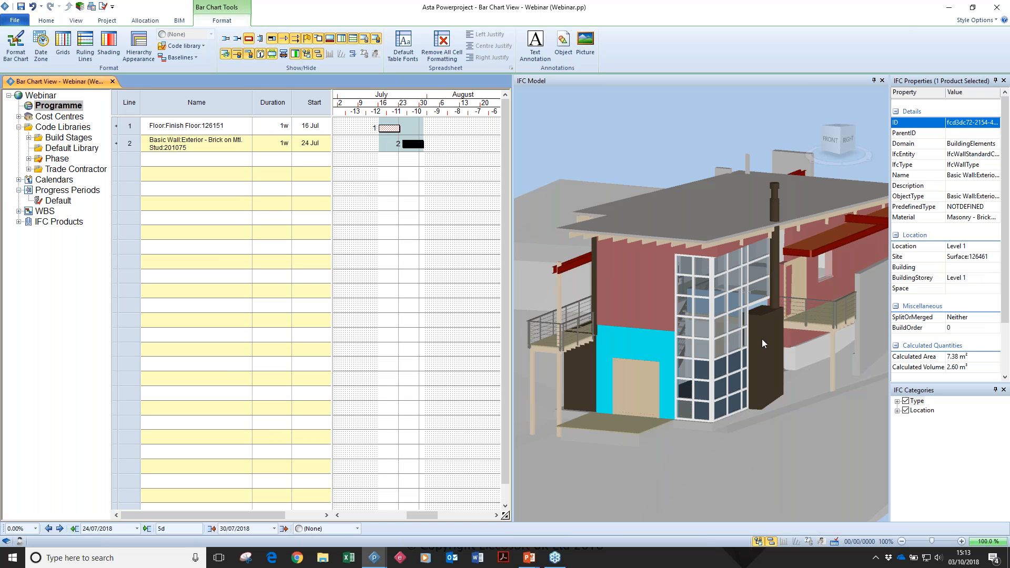
pyautogui.moveTo(764, 339); pyautogui.dragTo(427, 160)
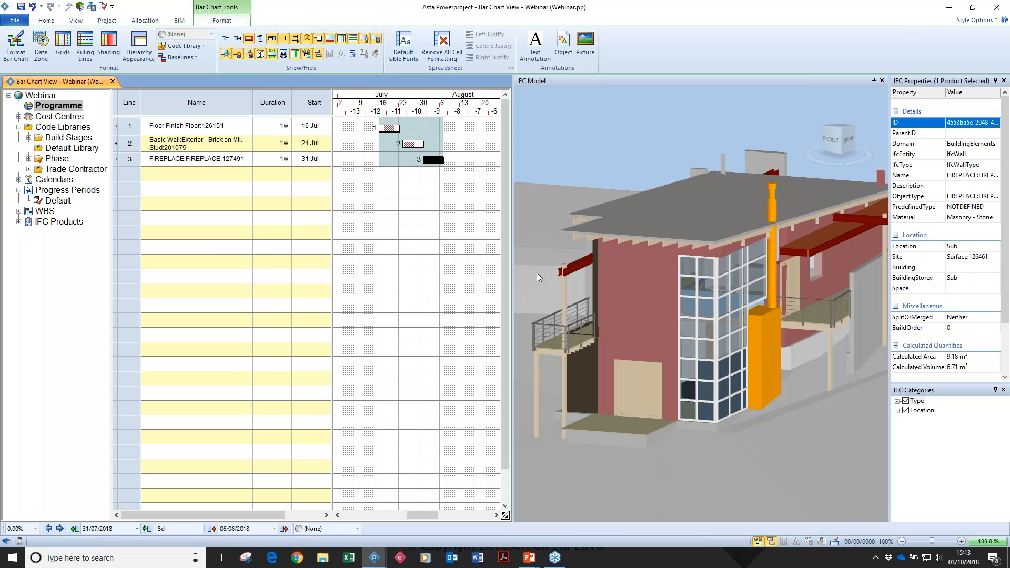
# Check the link between the bar chart and the model by selecting each of the three task bars
pyautogui.click(407, 159)
pyautogui.click(411, 143)
pyautogui.click(389, 128)
pyautogui.click(411, 145)
pyautogui.click(427, 159)
pyautogui.click(394, 128)
pyautogui.click(479, 200)
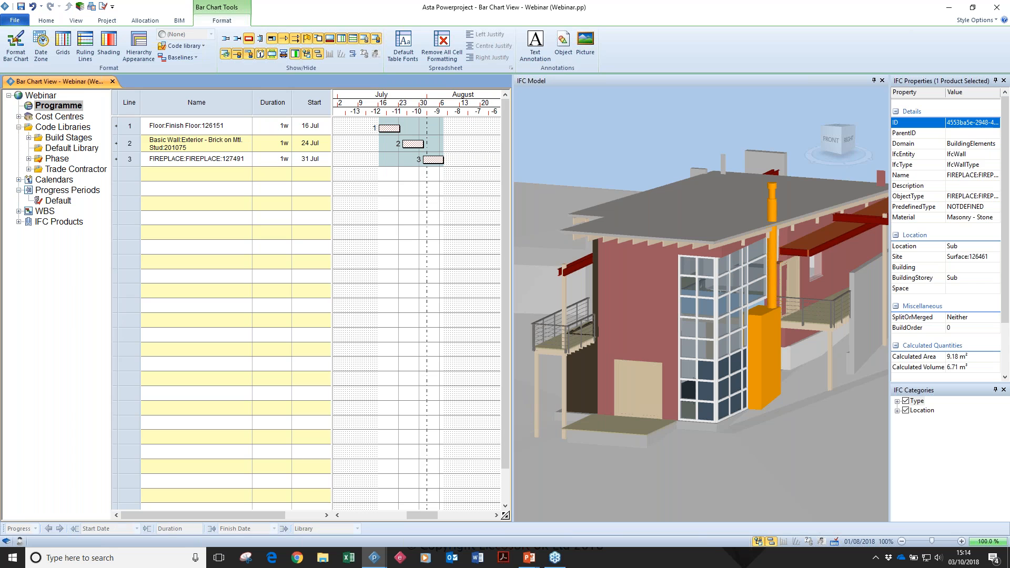
pyautogui.click(678, 205)
pyautogui.click(430, 215)
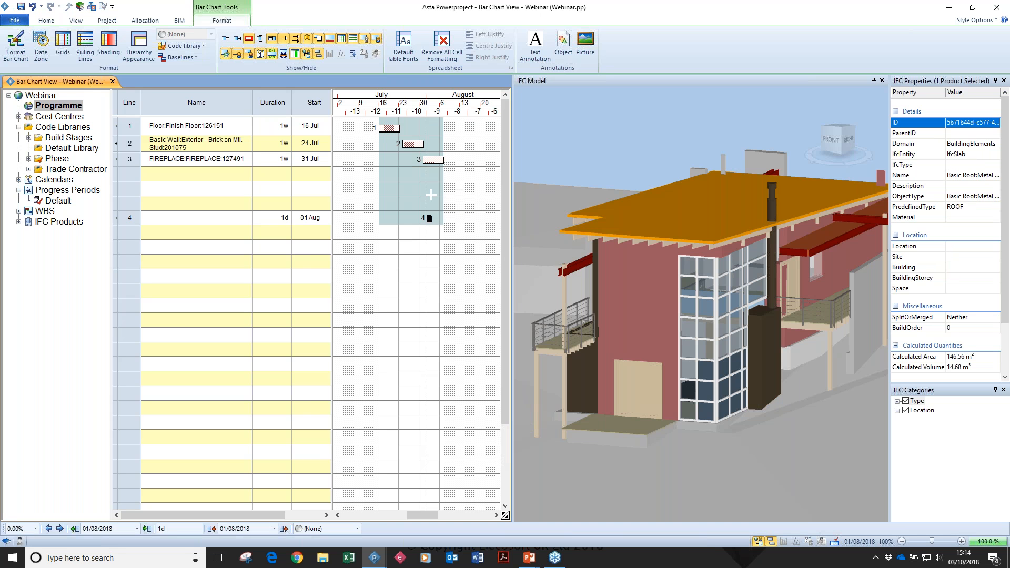
pyautogui.hotkey('ctrl', 'z')
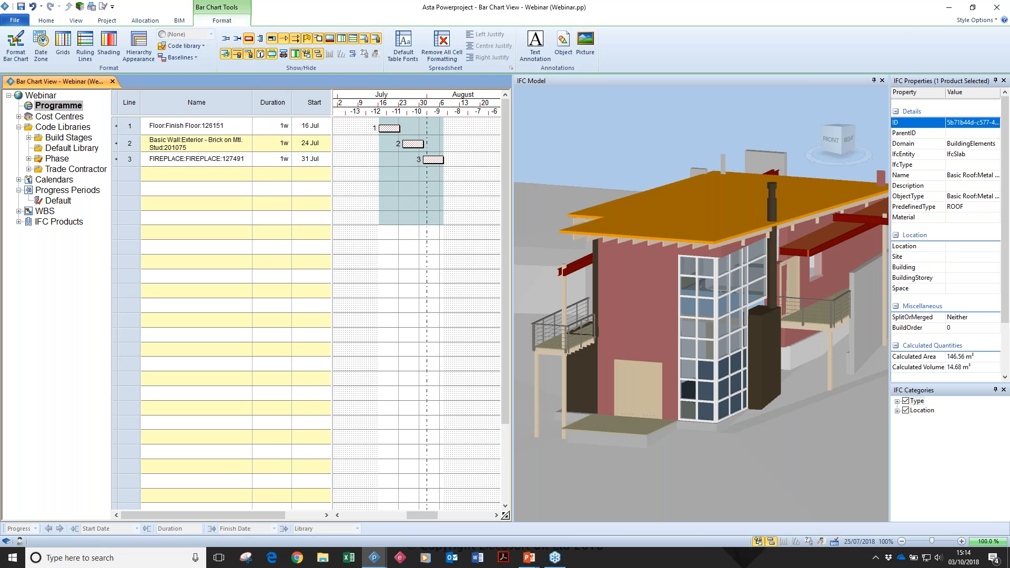
# Turn on selection tracking with bar chart movement, and test it by selecting the task bars and the fireplace in the model
pyautogui.click(179, 20)
pyautogui.click(459, 35)
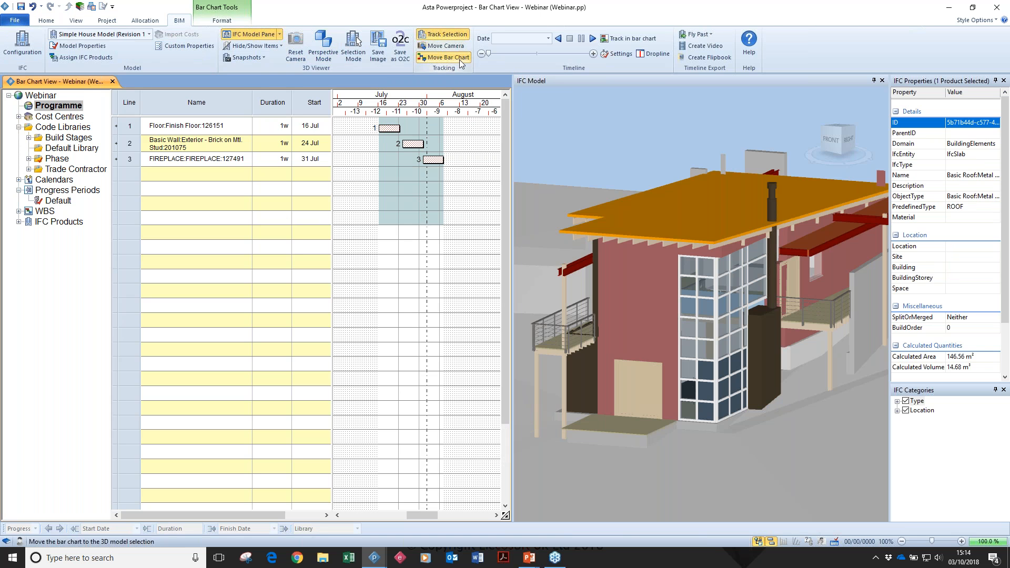
pyautogui.click(397, 128)
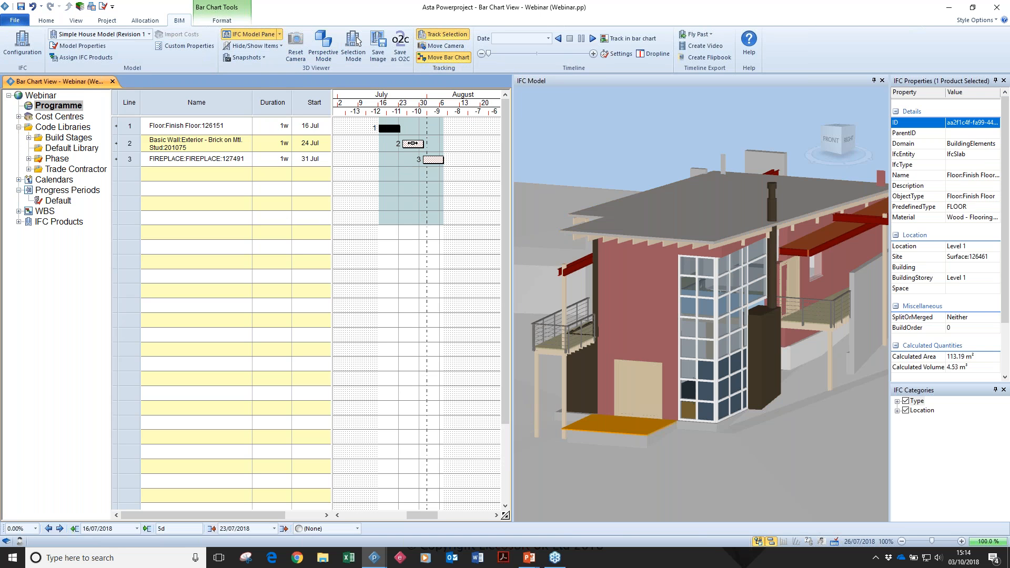
pyautogui.click(433, 159)
pyautogui.click(415, 143)
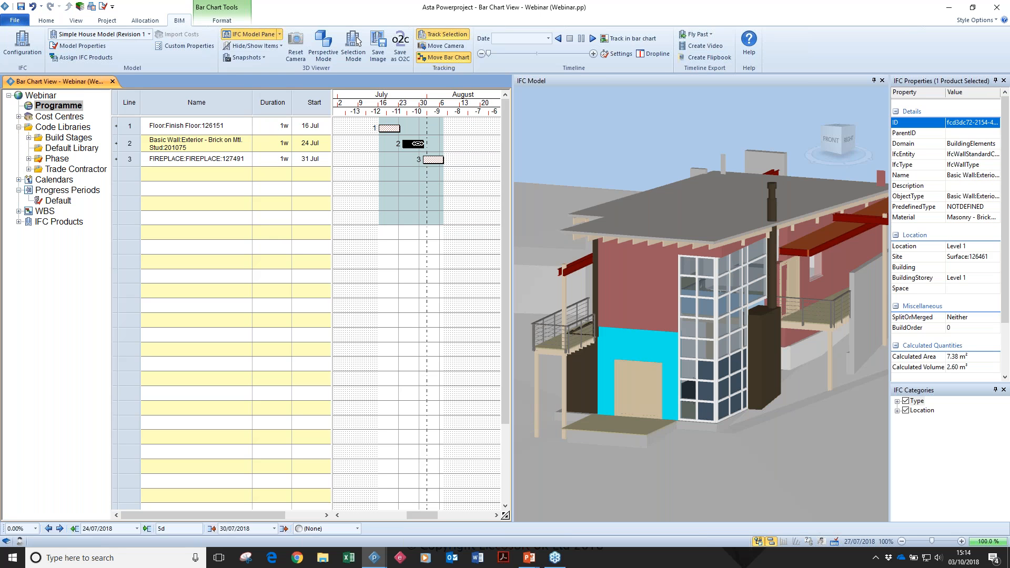
pyautogui.click(396, 127)
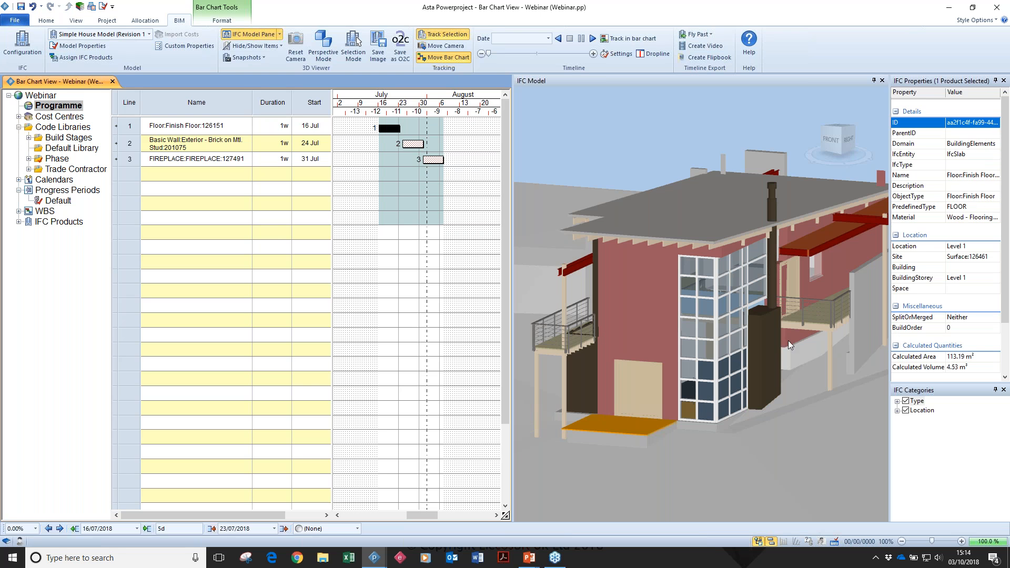
pyautogui.click(763, 349)
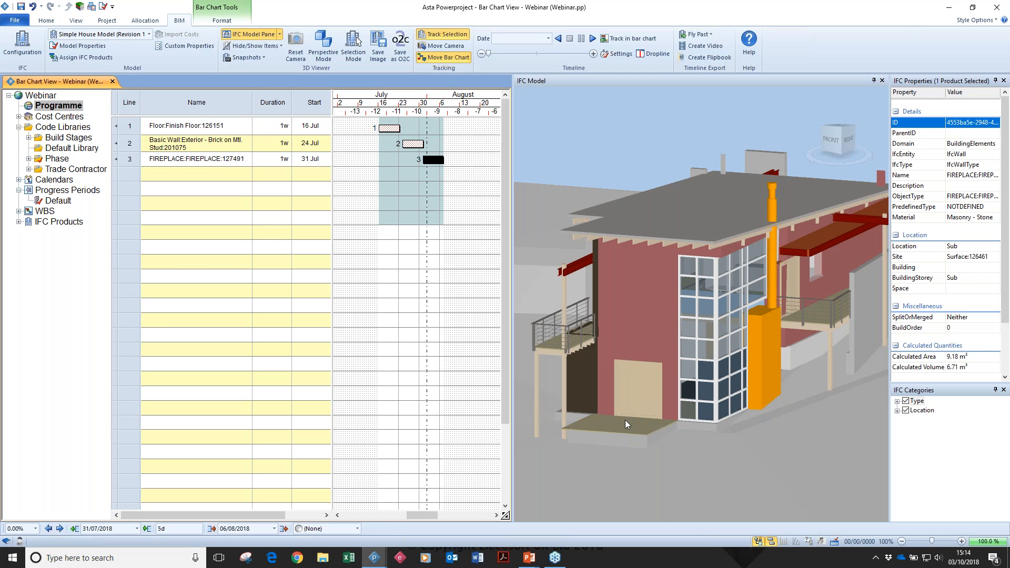
# Rename the first two tasks Floor and Front Wall
pyautogui.click(236, 131)
pyautogui.moveTo(234, 125); pyautogui.dragTo(119, 120)
pyautogui.press('Delete')
pyautogui.click(195, 149)
pyautogui.click(194, 149)
pyautogui.write('Fr')
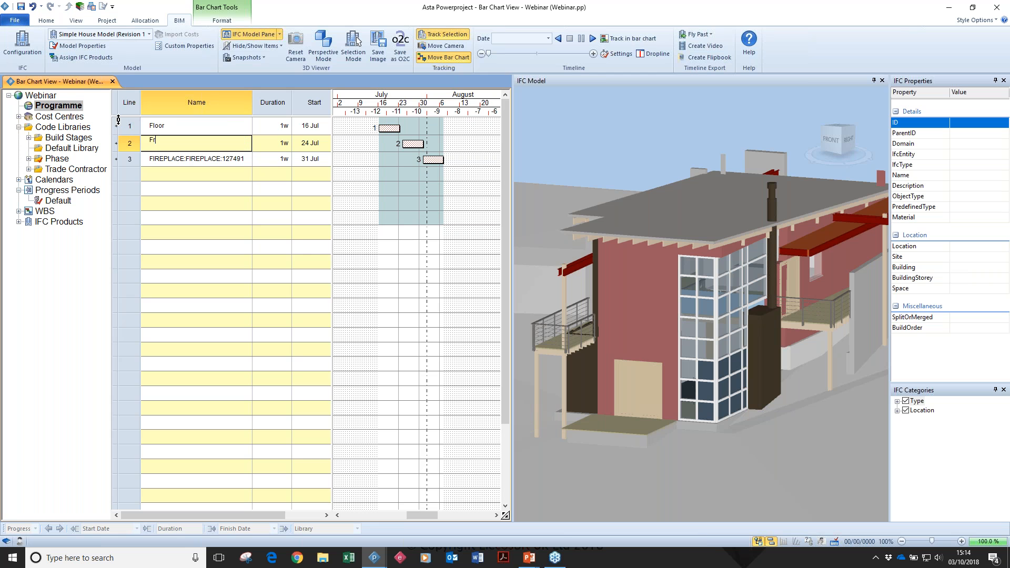
pyautogui.write('ont Wall')
pyautogui.press('Return')
# Rename the fireplace task Chimney
pyautogui.write('Chinme')
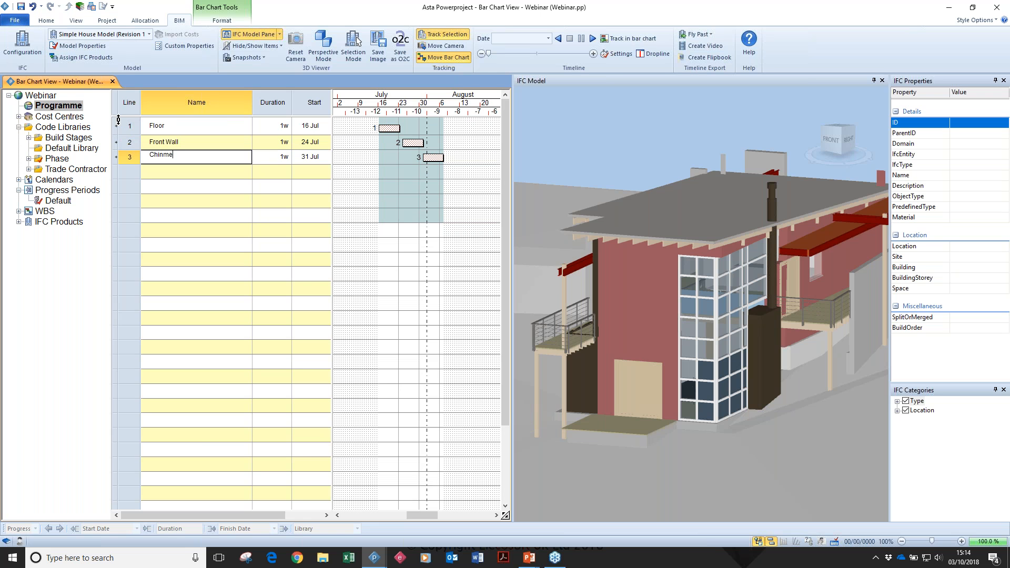
pyautogui.press('BackSpace')
pyautogui.press('BackSpace')
pyautogui.press('BackSpace')
pyautogui.write('mney')
pyautogui.press('Return')
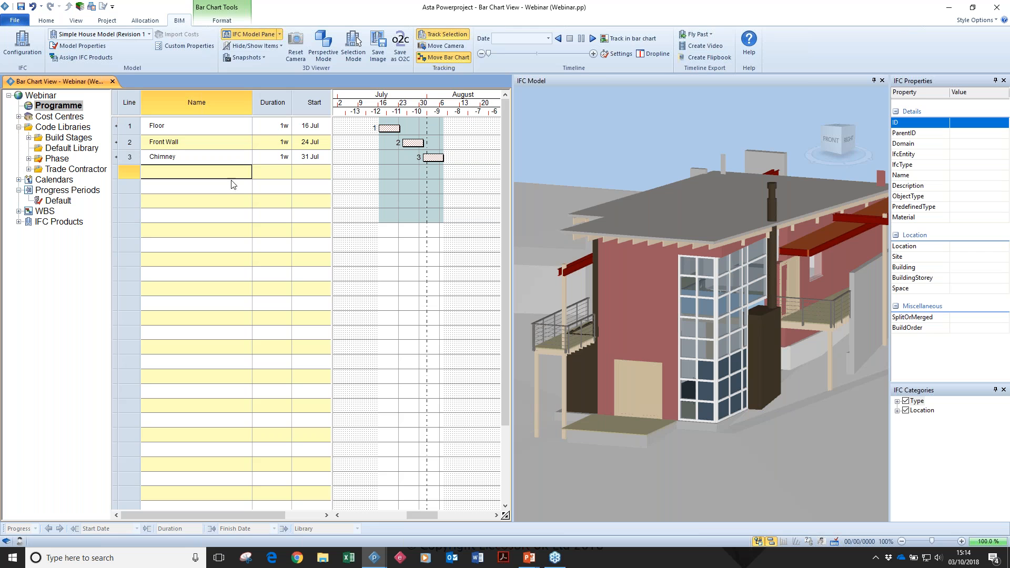
# Extend the Floor task to 2w 3d and link the Floor, Front Wall and Chimney tasks in sequence
pyautogui.click(386, 132)
pyautogui.moveTo(399, 129)
pyautogui.mouseDown()
pyautogui.moveTo(432, 128)
pyautogui.moveTo(404, 142)
pyautogui.mouseUp()
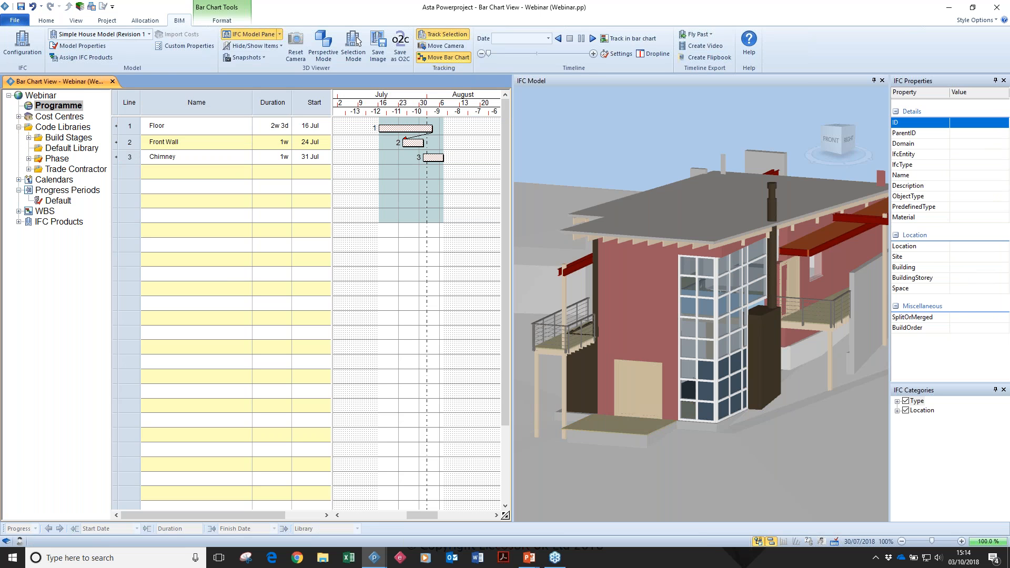
# Reschedule the programme using the Default progress period for both straightening and progress entry
pyautogui.click(46, 20)
pyautogui.click(190, 42)
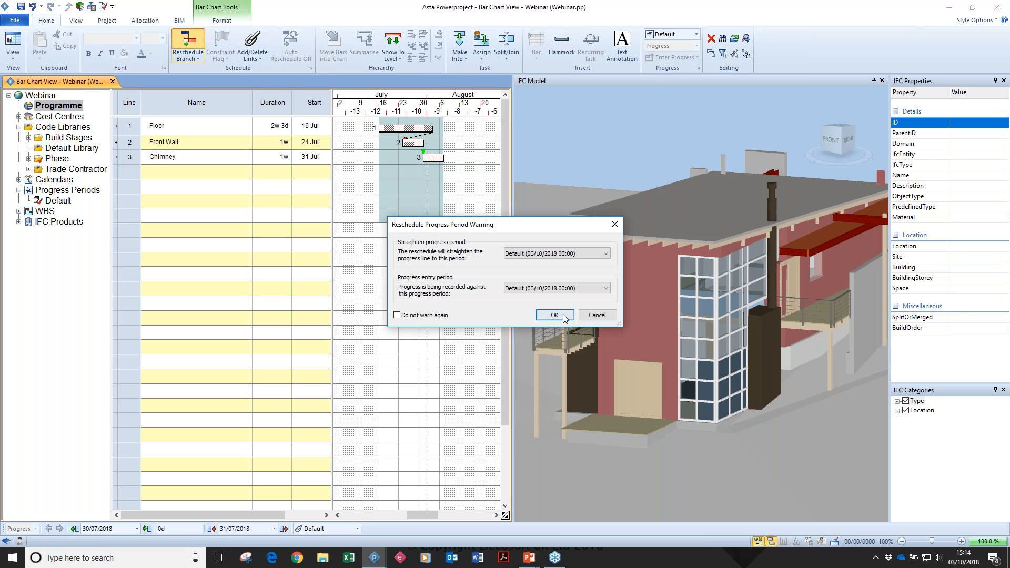
pyautogui.click(563, 316)
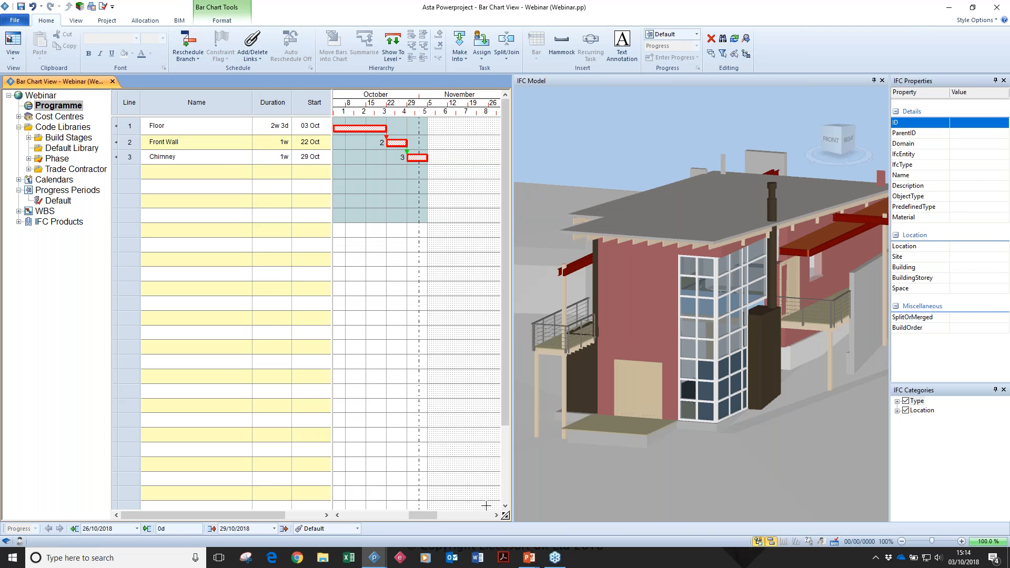
# Check the rescheduled Floor, Front Wall and Chimney bars against their linked products in the model
pyautogui.click(374, 128)
pyautogui.click(396, 142)
pyautogui.click(412, 157)
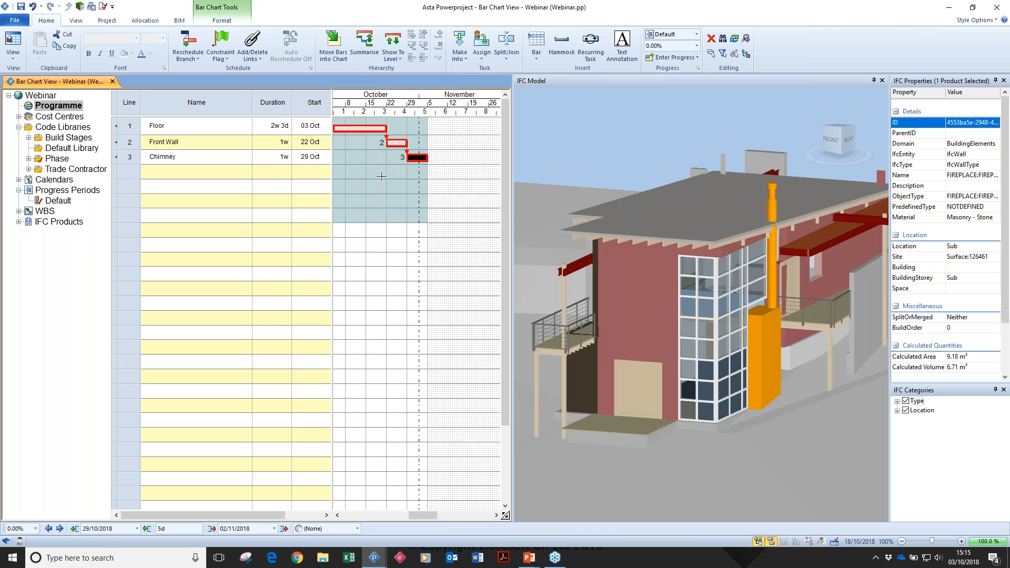
# Draw three more bars below Chimney, about 2w, 1w 2d and 1w 1d long, and name them T4, T5 and T6
pyautogui.moveTo(382, 174)
pyautogui.mouseDown()
pyautogui.moveTo(419, 174)
pyautogui.moveTo(460, 206)
pyautogui.mouseUp()
pyautogui.click(241, 172)
pyautogui.write('T4')
pyautogui.press('Return')
pyautogui.write('T5')
pyautogui.press('Return')
pyautogui.write('T6')
pyautogui.press('Return')
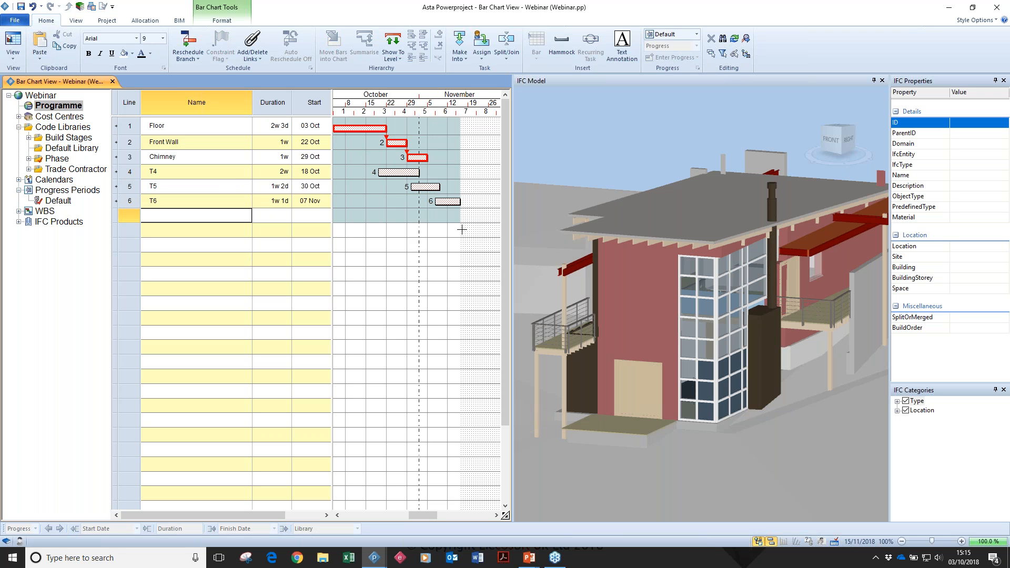
# Assign the concrete side wall to T4, the upper front brick wall to T5 and the roof to T6
pyautogui.click(846, 301)
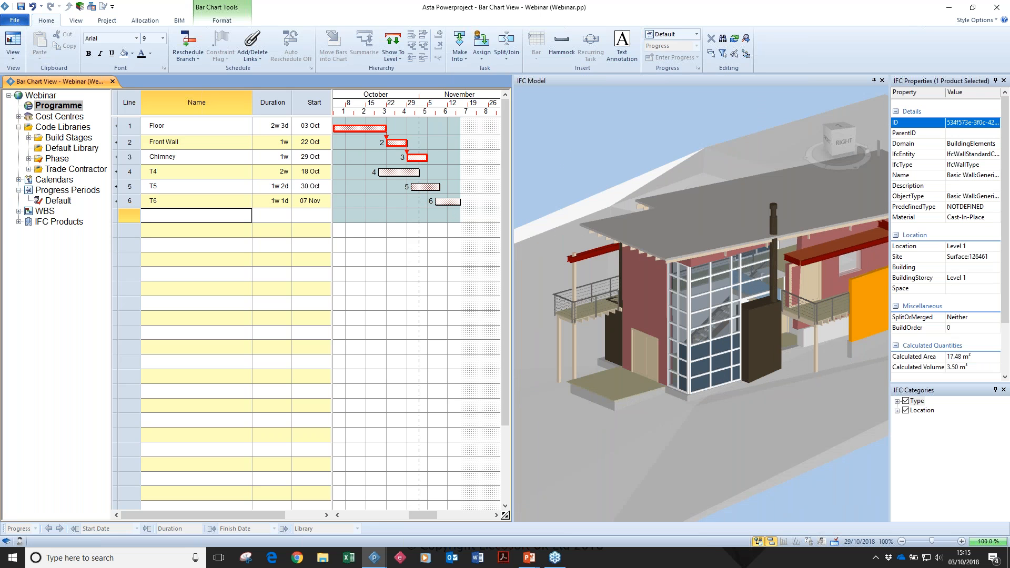
pyautogui.click(658, 285)
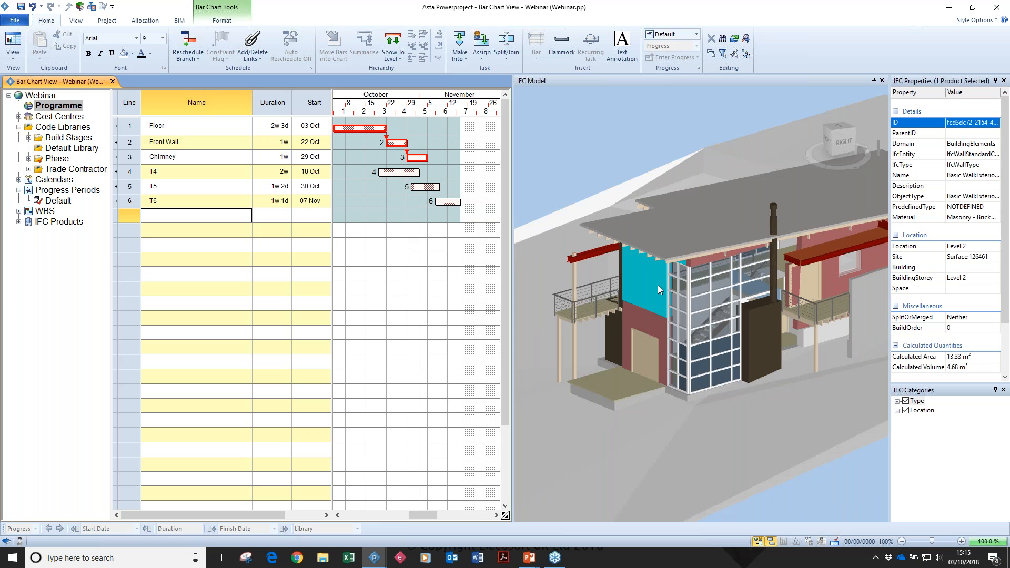
pyautogui.moveTo(558, 256); pyautogui.dragTo(427, 186)
pyautogui.click(677, 239)
pyautogui.moveTo(677, 238); pyautogui.dragTo(456, 203)
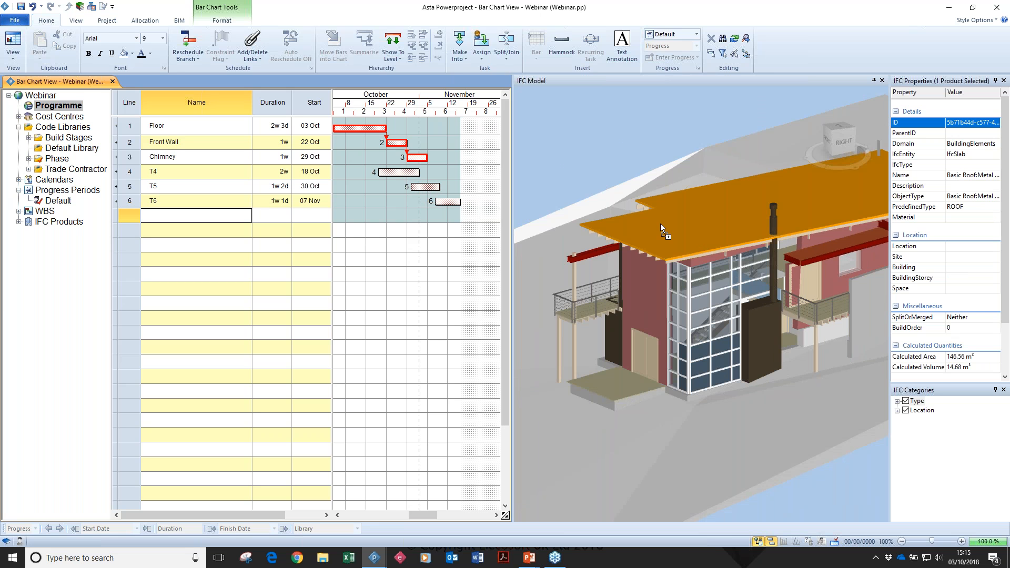
pyautogui.click(608, 160)
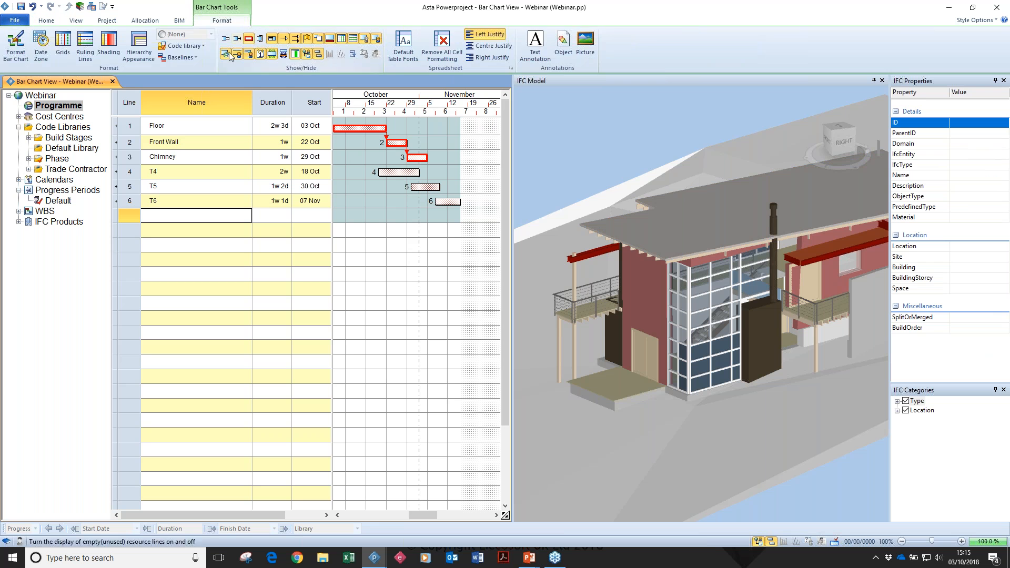
# Switch the model to Unscheduled Product Mode and narrow the properties and bar chart areas to enlarge the 3D model
pyautogui.click(179, 21)
pyautogui.click(251, 46)
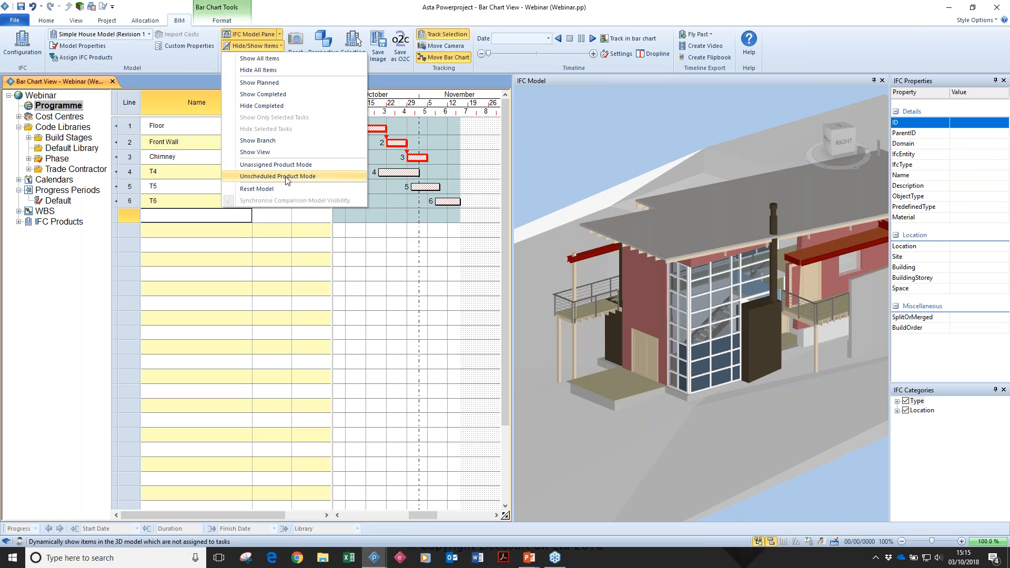
pyautogui.click(286, 179)
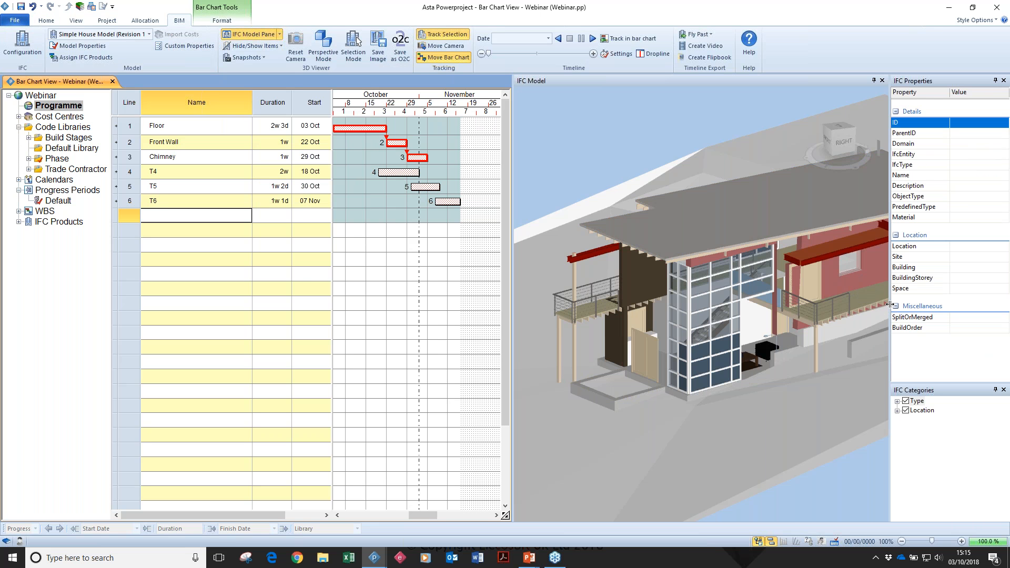
pyautogui.moveTo(889, 297); pyautogui.dragTo(1000, 297)
pyautogui.moveTo(623, 275); pyautogui.dragTo(496, 284)
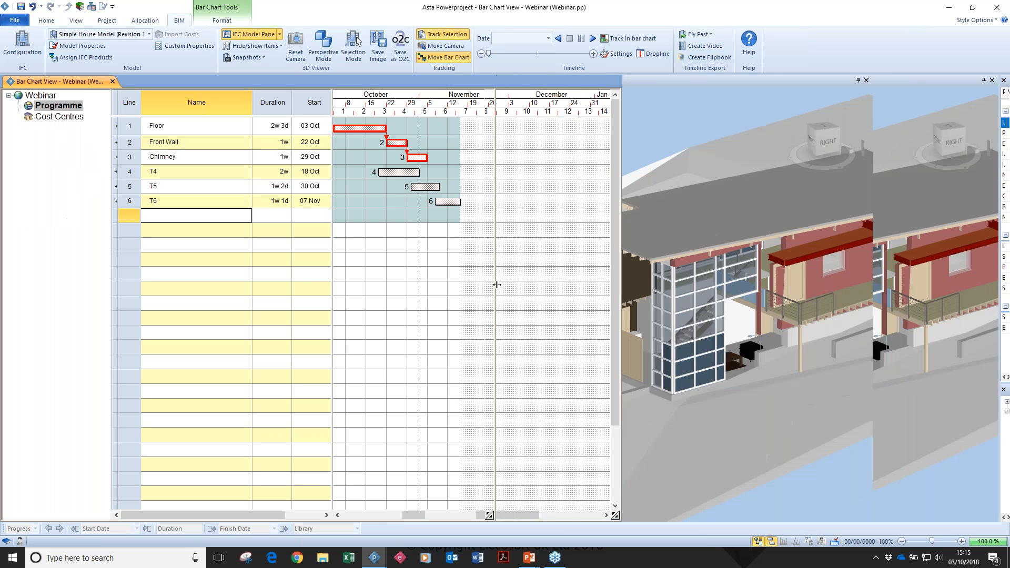
# Create two new tasks below T6 directly from the model, one from the red wall behind the chimney and one from the roof
pyautogui.scroll(-3, 782, 260)
pyautogui.scroll(1, 875, 296)
pyautogui.moveTo(875, 296); pyautogui.dragTo(911, 274)
pyautogui.click(911, 273)
pyautogui.moveTo(461, 232); pyautogui.dragTo(462, 226)
pyautogui.click(944, 291)
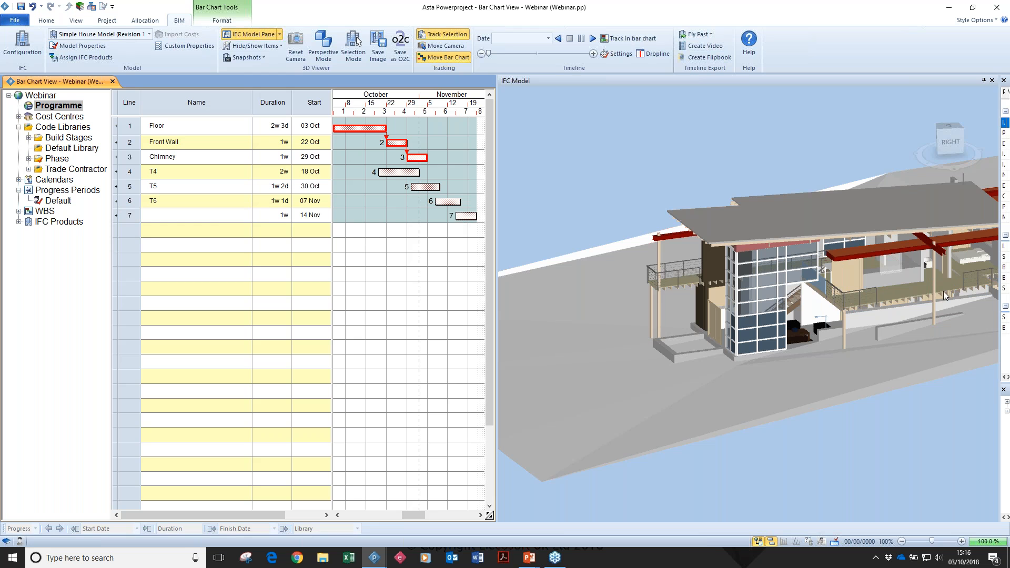
pyautogui.click(841, 226)
pyautogui.moveTo(756, 220); pyautogui.dragTo(460, 230)
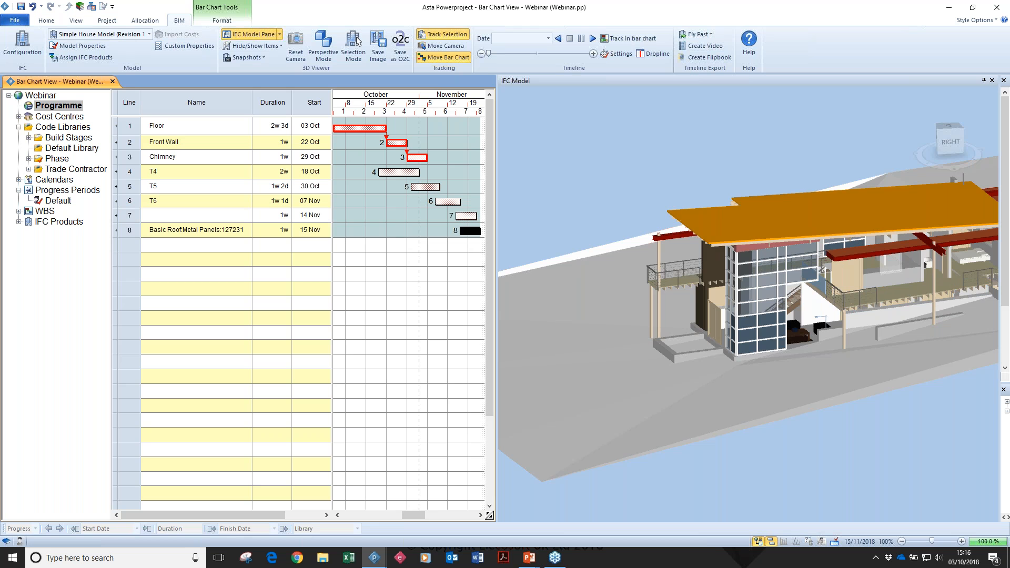
# Select several adjacent front roof beams together in the model, and clear the selection
pyautogui.scroll(4, 743, 235)
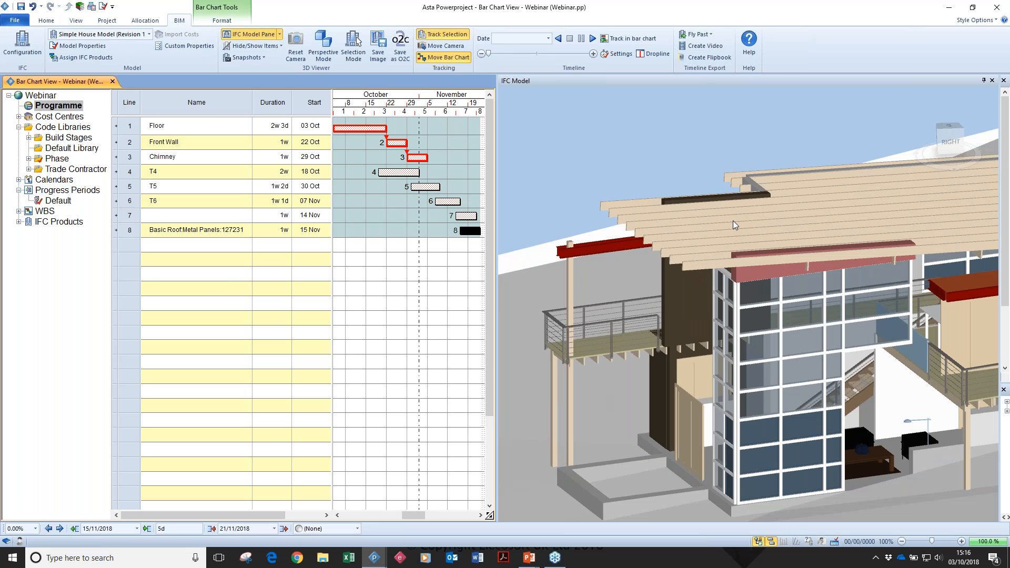
pyautogui.moveTo(734, 222); pyautogui.dragTo(733, 222, button='middle')
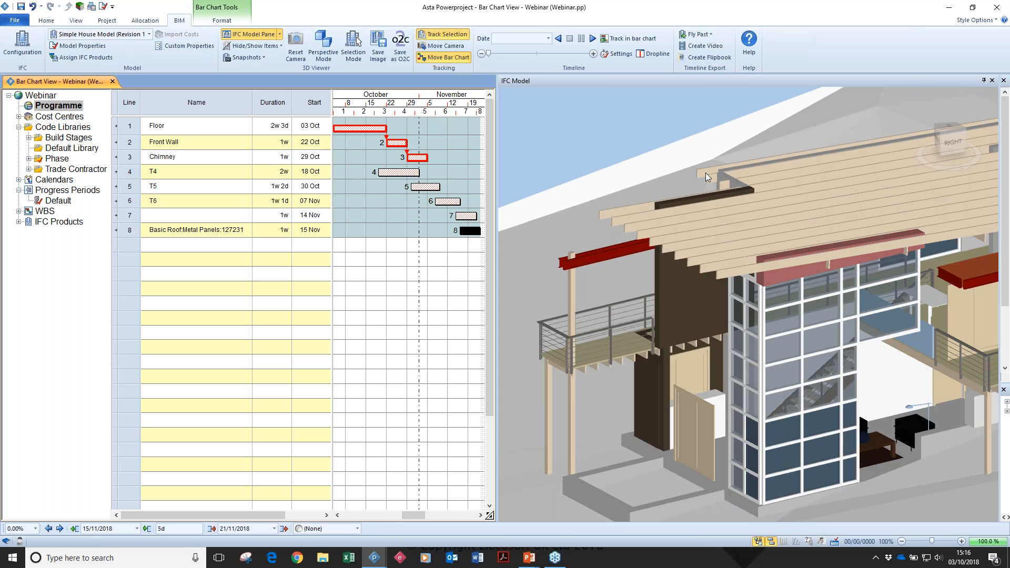
pyautogui.click(728, 271)
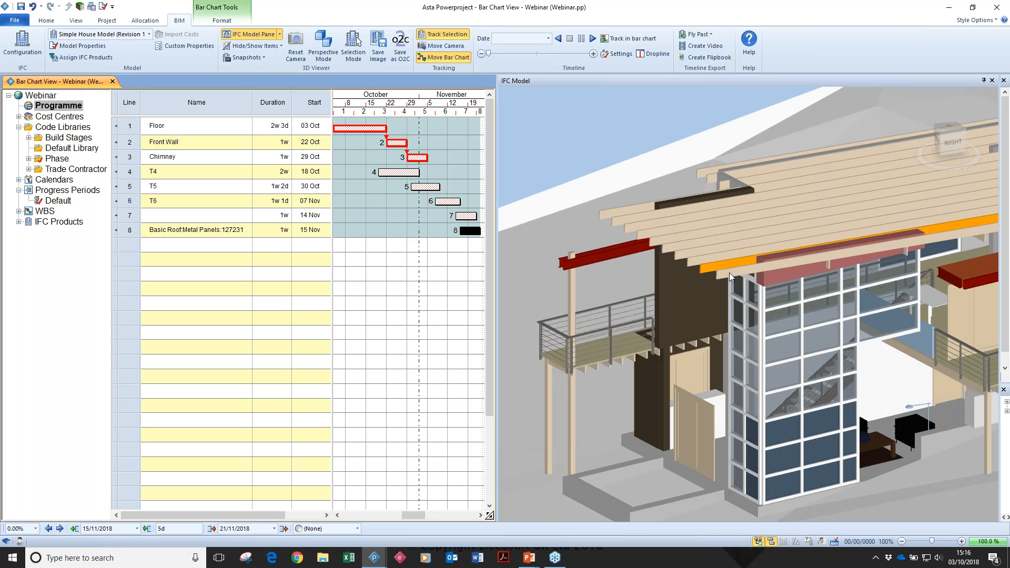
pyautogui.keyDown('ctrl'); pyautogui.click(719, 255); pyautogui.keyUp('ctrl')
pyautogui.keyDown('ctrl'); pyautogui.click(714, 248); pyautogui.keyUp('ctrl')
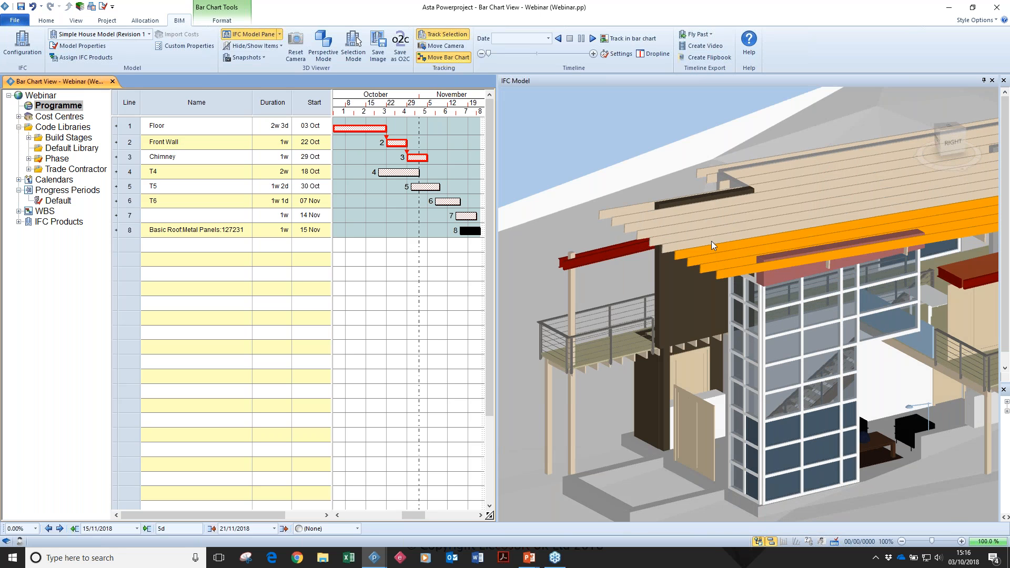
pyautogui.keyDown('ctrl'); pyautogui.click(711, 240); pyautogui.keyUp('ctrl')
pyautogui.keyDown('ctrl'); pyautogui.click(708, 232); pyautogui.keyUp('ctrl')
pyautogui.click(606, 153)
# Box-select the upper curtain wall panels and create a new task from them below the roof task
pyautogui.moveTo(635, 205); pyautogui.dragTo(608, 155)
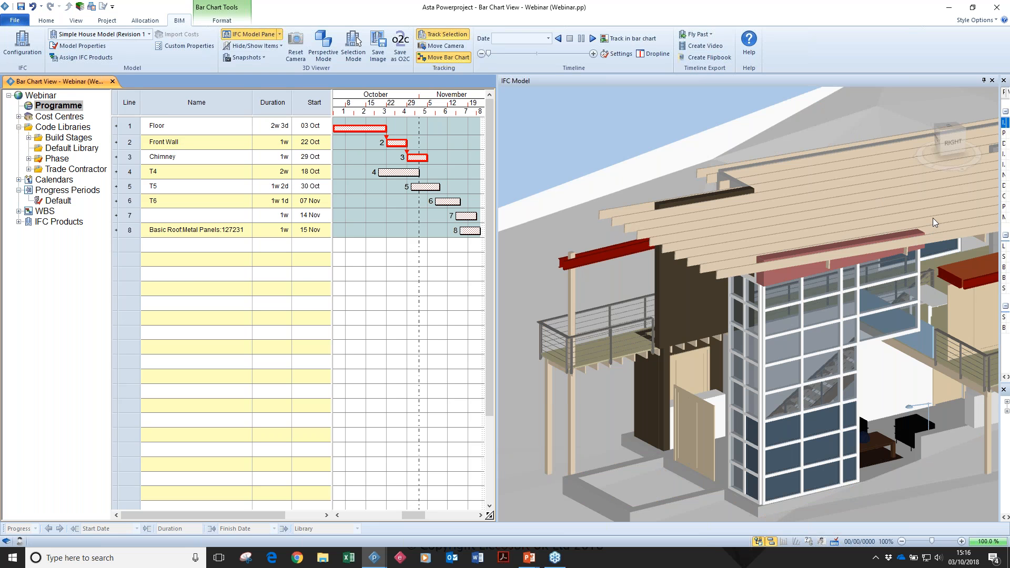
pyautogui.moveTo(932, 218); pyautogui.dragTo(792, 411)
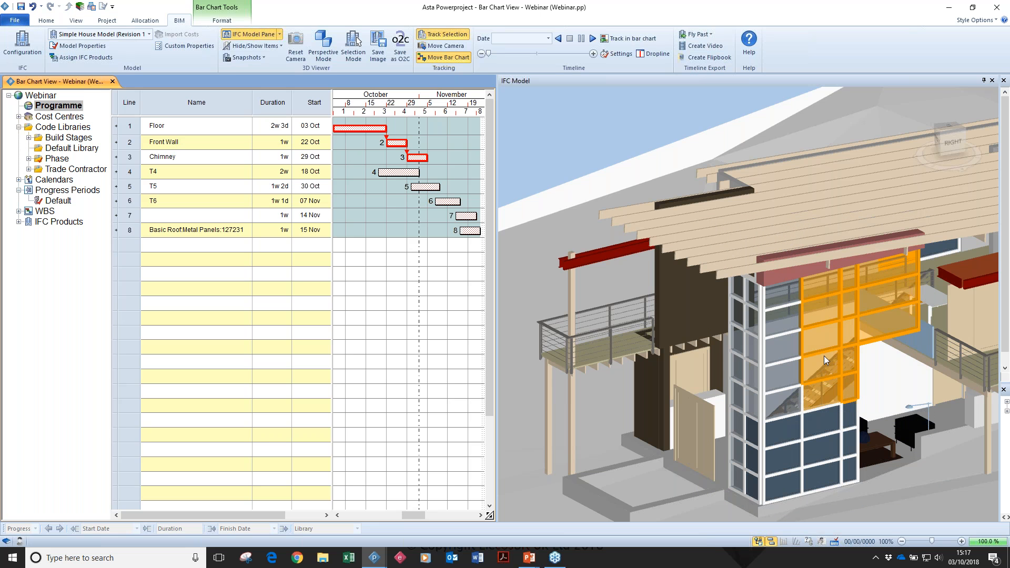
pyautogui.moveTo(765, 340); pyautogui.dragTo(467, 246)
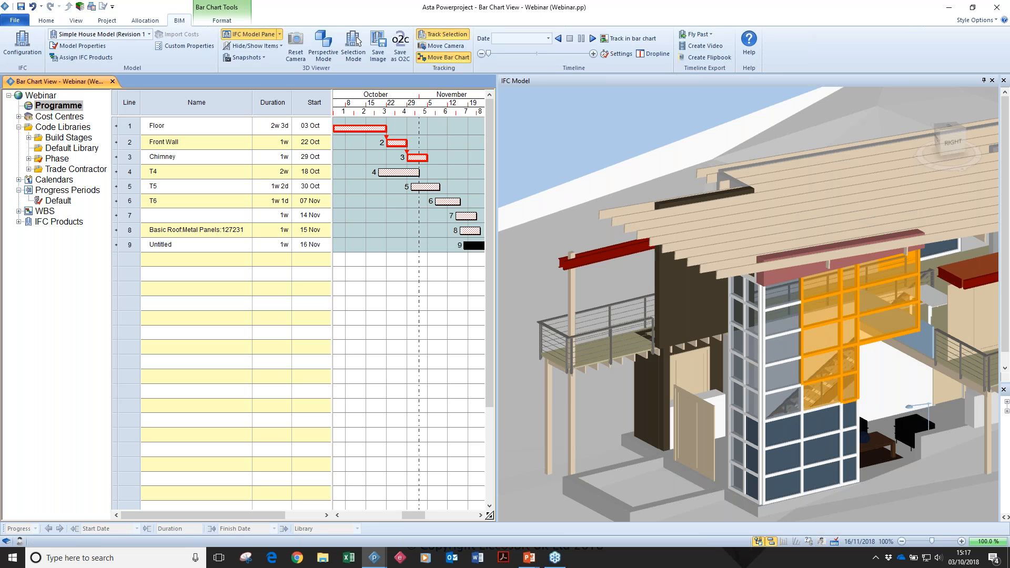
# Box-select the lower glazed panels around the front corner of the curtain wall
pyautogui.scroll(3, 781, 373)
pyautogui.click(781, 373)
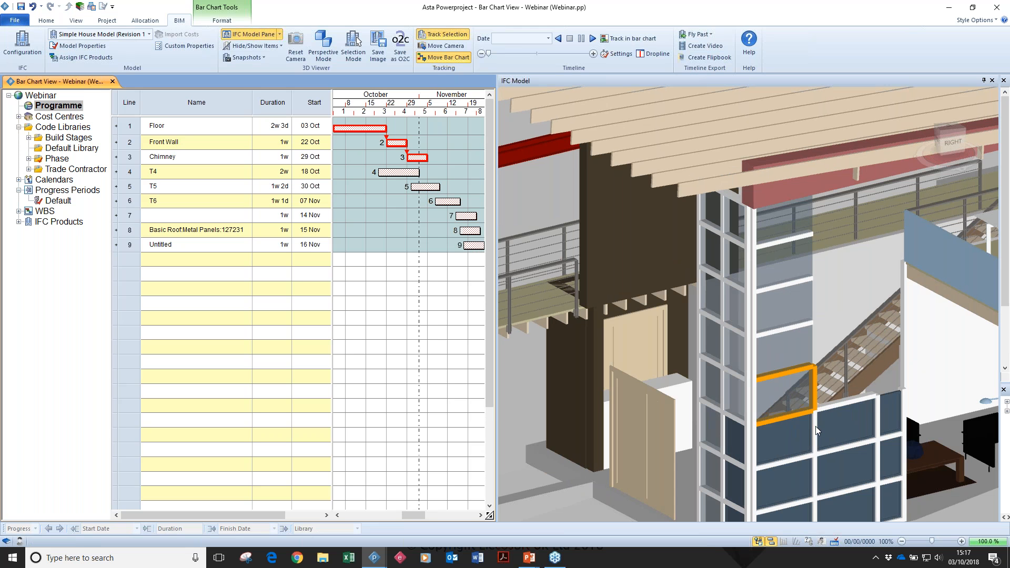
pyautogui.keyDown('ctrl'); pyautogui.click(821, 408); pyautogui.keyUp('ctrl')
pyautogui.moveTo(876, 334); pyautogui.dragTo(680, 518)
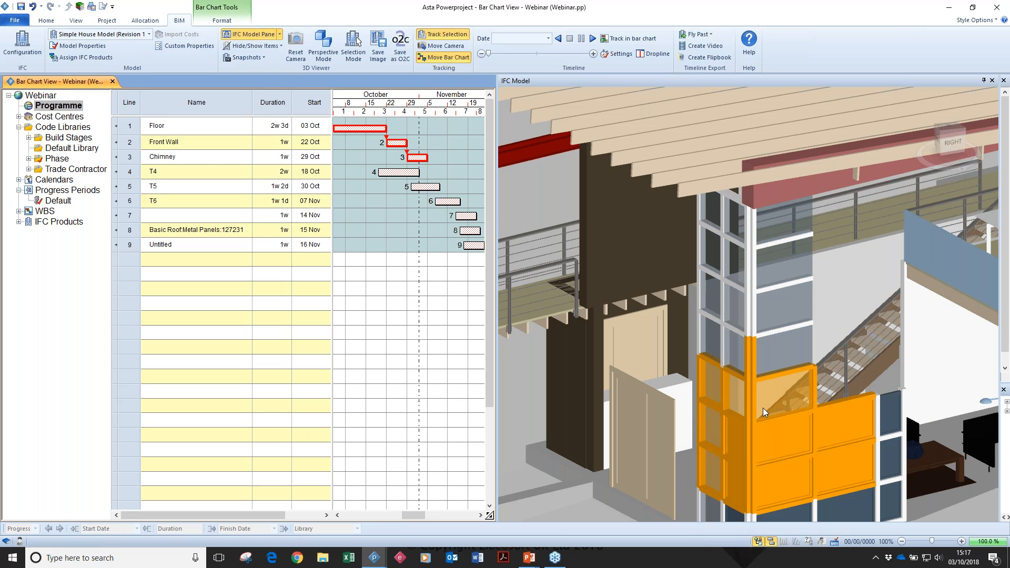
# Delete all the tasks from the bar chart, from Floor through the untitled one
pyautogui.scroll(-5, 795, 276)
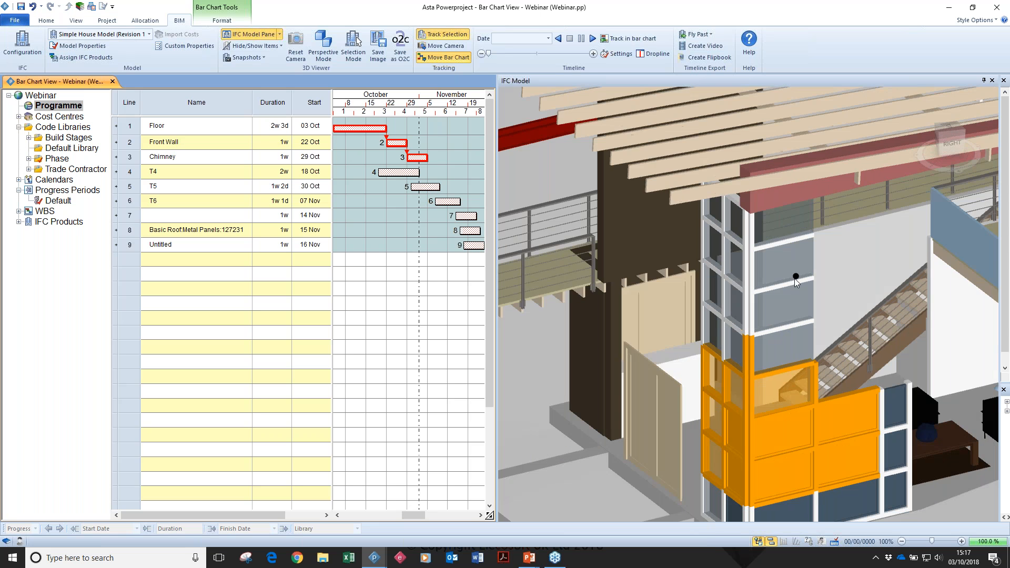
pyautogui.scroll(-5, 775, 220)
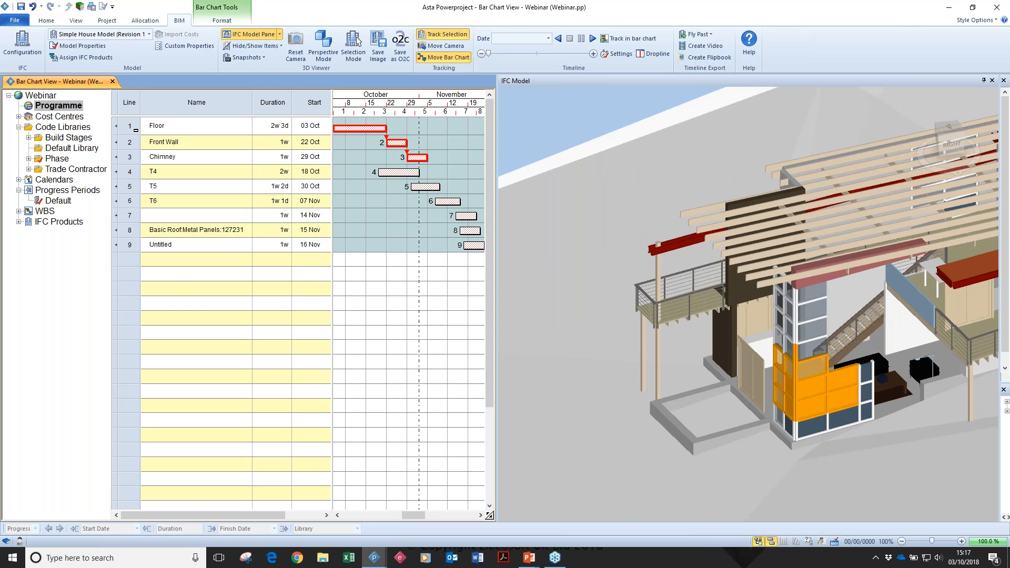
pyautogui.moveTo(131, 126); pyautogui.dragTo(118, 245)
pyautogui.press('Delete')
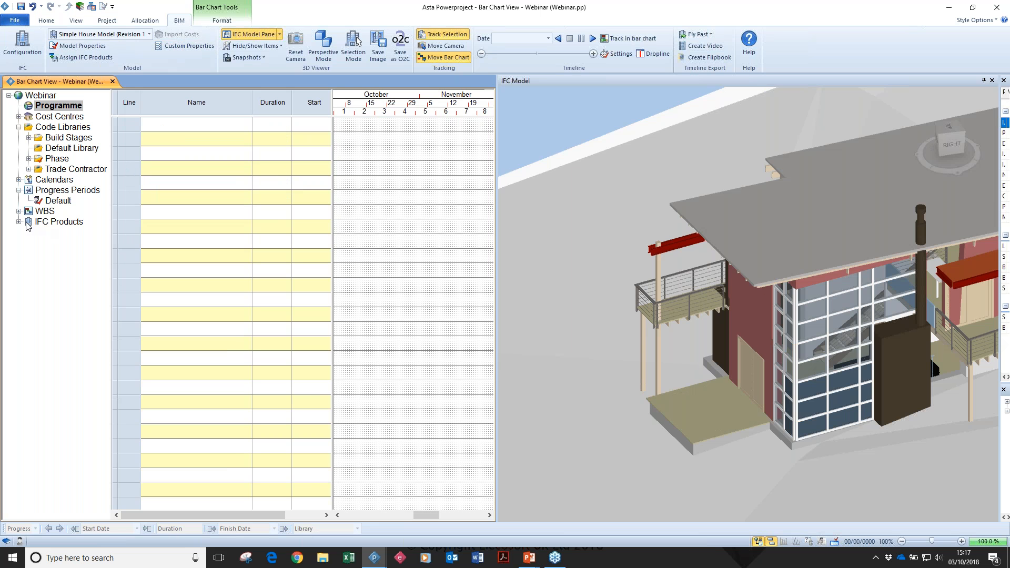
# Expand the IFC Products searches down to Level 3 and open the properties of the L3 Beams search
pyautogui.click(18, 221)
pyautogui.click(29, 232)
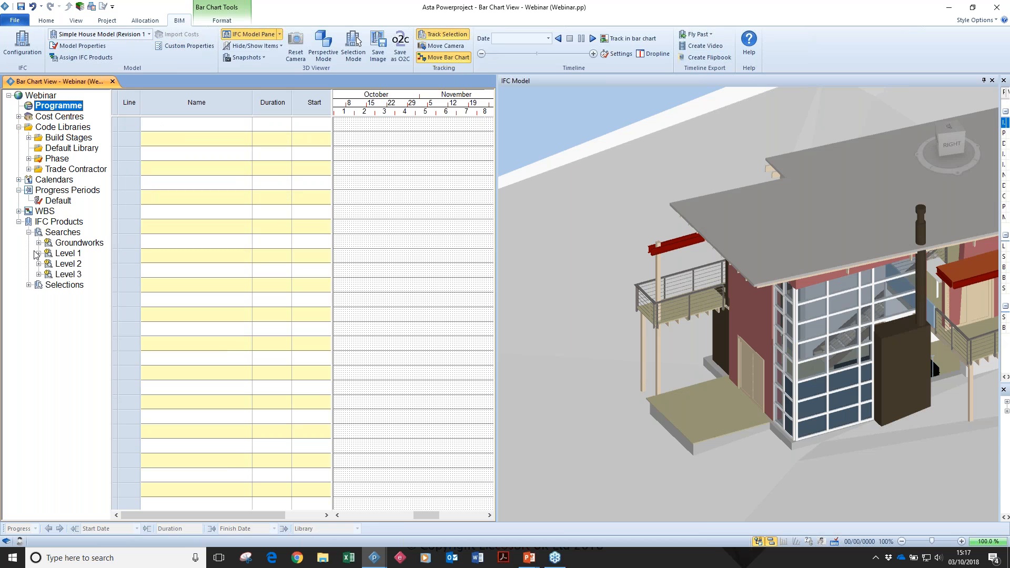
pyautogui.click(38, 274)
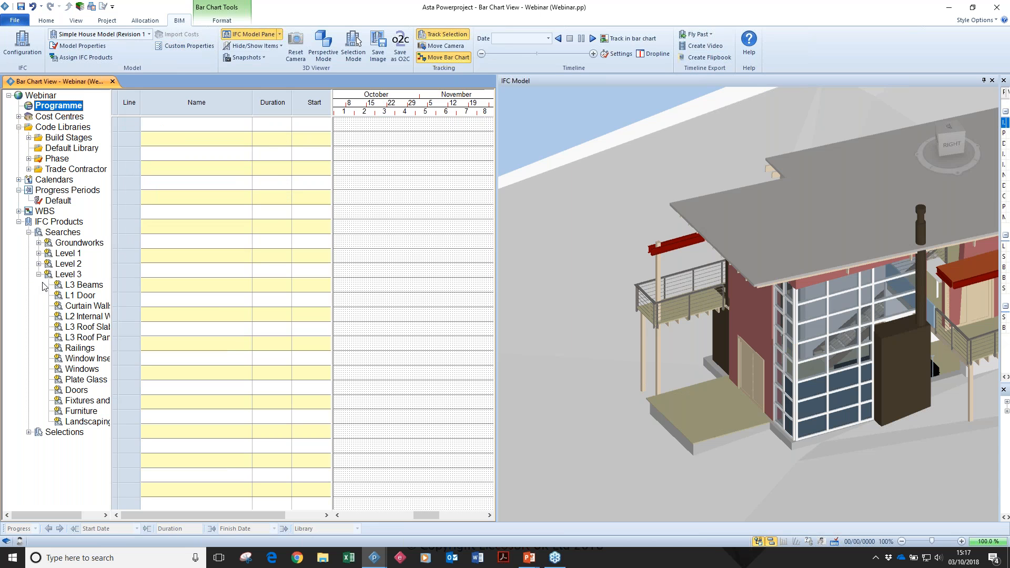
pyautogui.click(85, 286)
pyautogui.rightClick(84, 287)
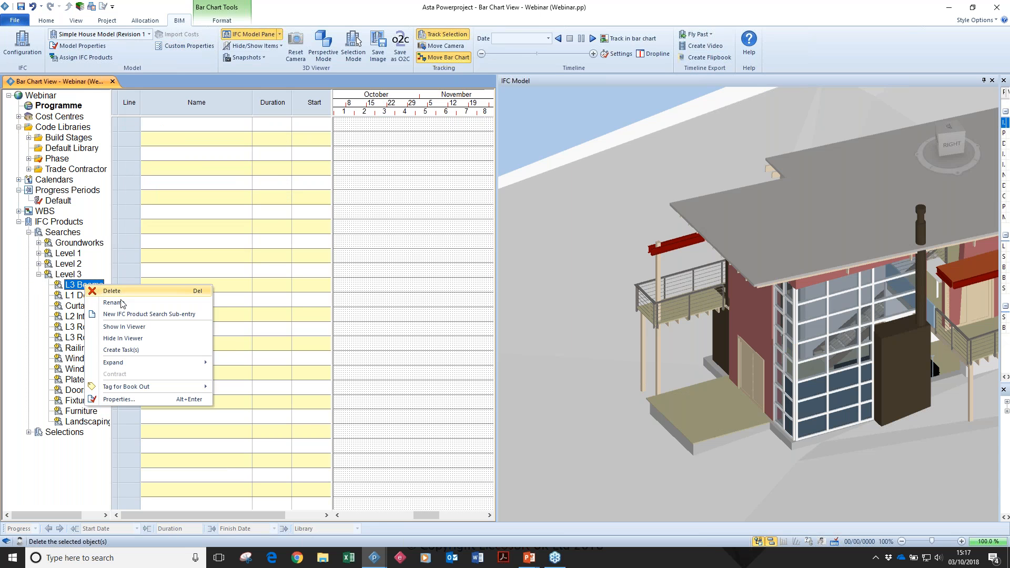
pyautogui.click(141, 400)
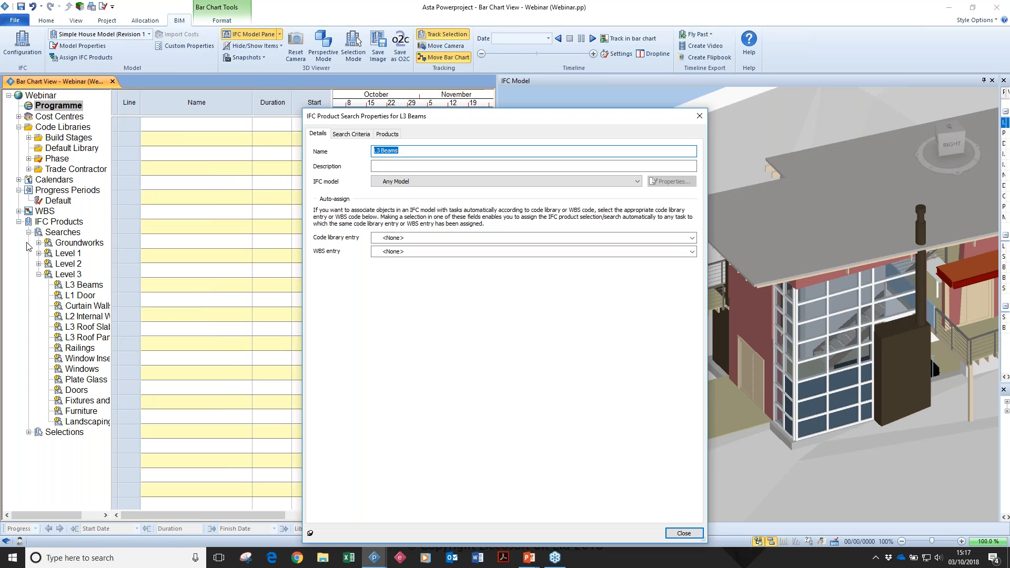
# Hide the roof in the model to expose the beams beneath it
pyautogui.rightClick(888, 202)
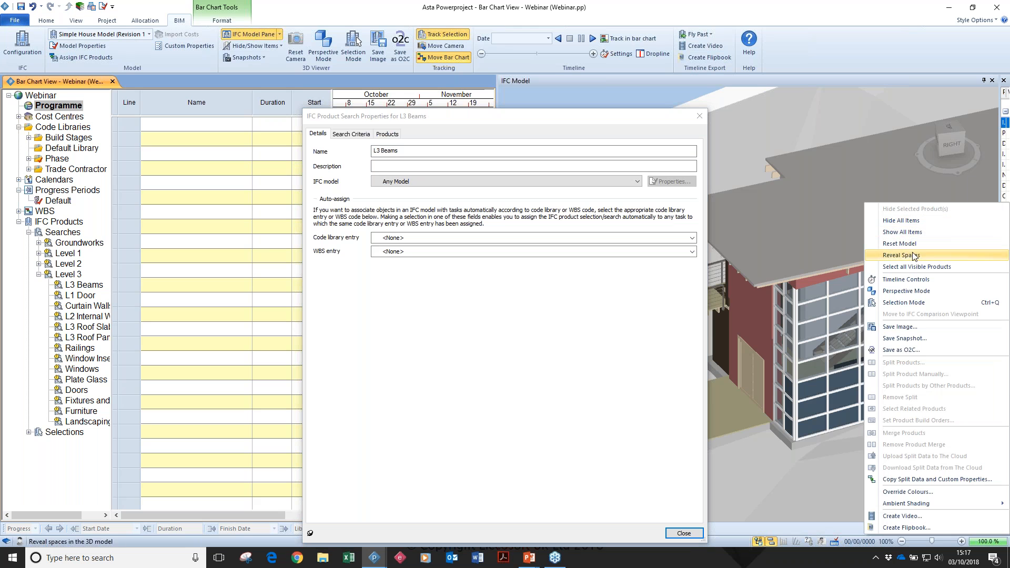
pyautogui.click(821, 220)
pyautogui.rightClick(821, 219)
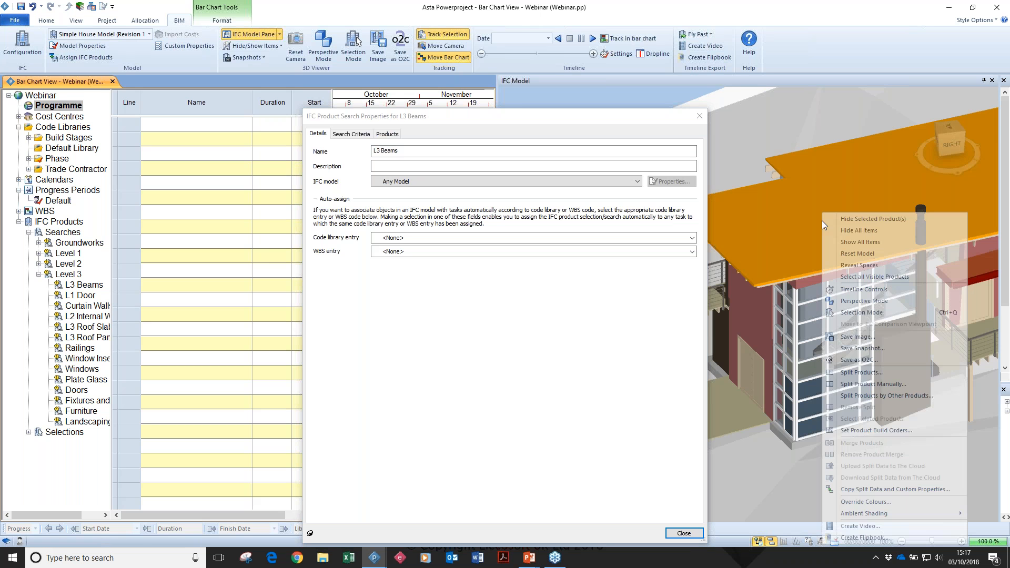
pyautogui.click(852, 220)
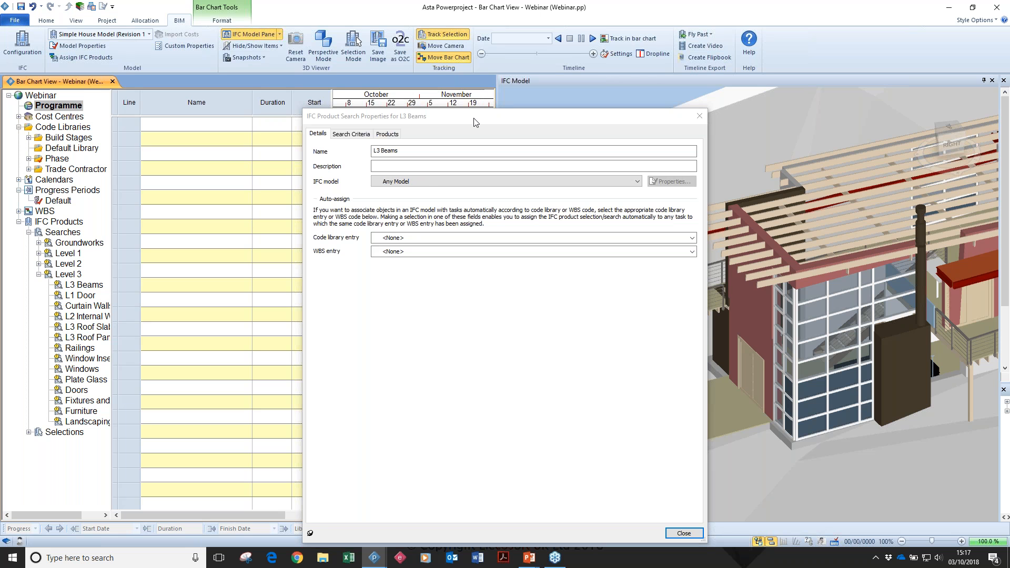
# Review the L3 Beams search criteria against the IFC properties of a front roof beam
pyautogui.moveTo(474, 122); pyautogui.dragTo(349, 88)
pyautogui.click(226, 101)
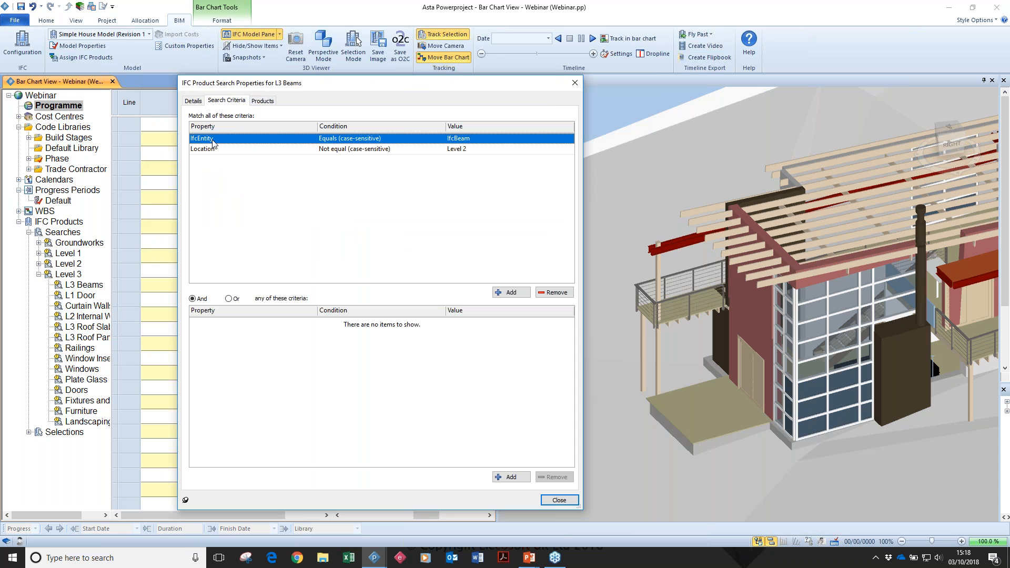
pyautogui.click(793, 284)
pyautogui.moveTo(1000, 241); pyautogui.dragTo(914, 247)
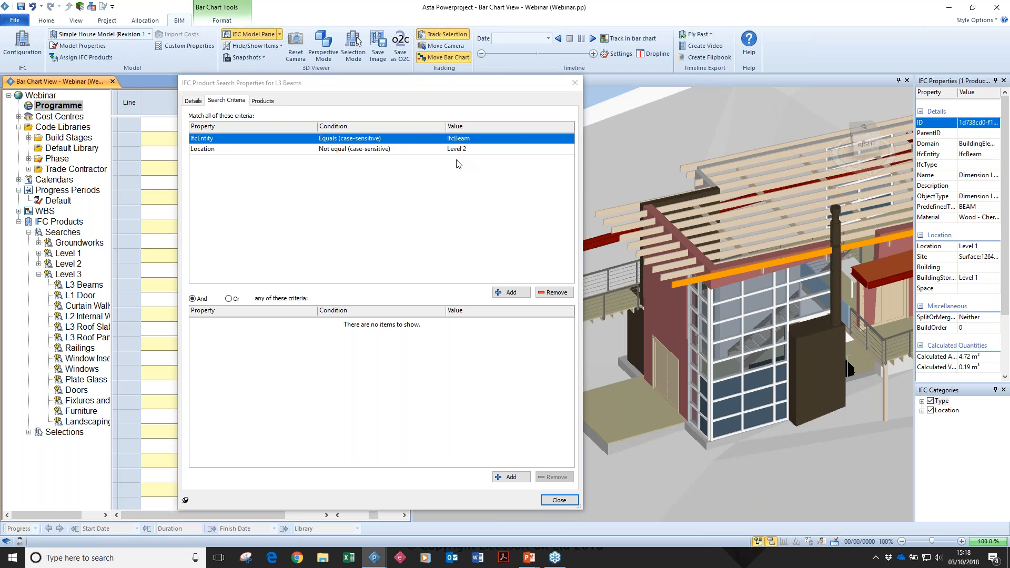
# Review the products matched by the L3 Beams search, select them all in the 3D model and close the search properties
pyautogui.click(262, 100)
pyautogui.scroll(-15, 288, 269)
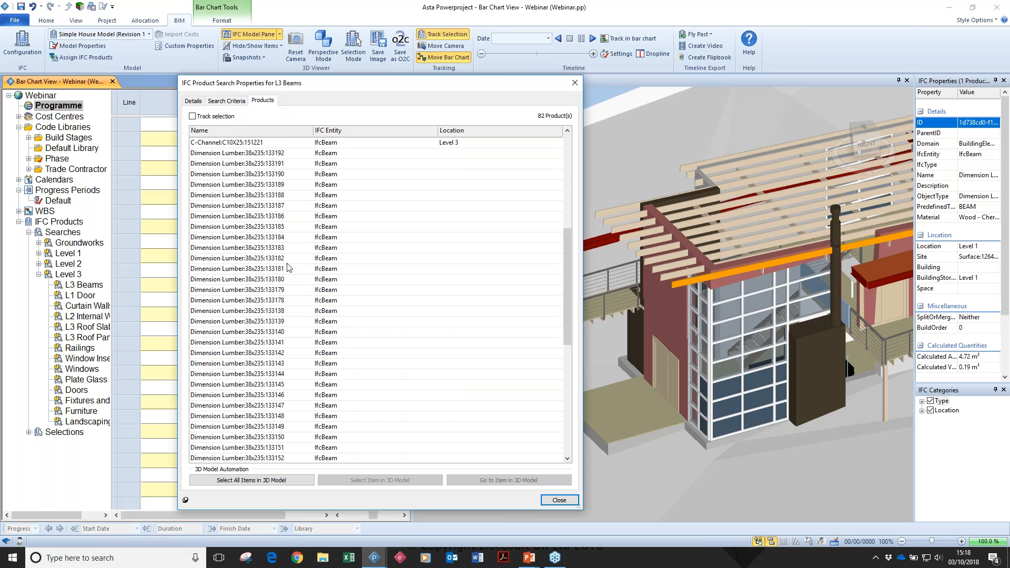
pyautogui.scroll(15, 288, 269)
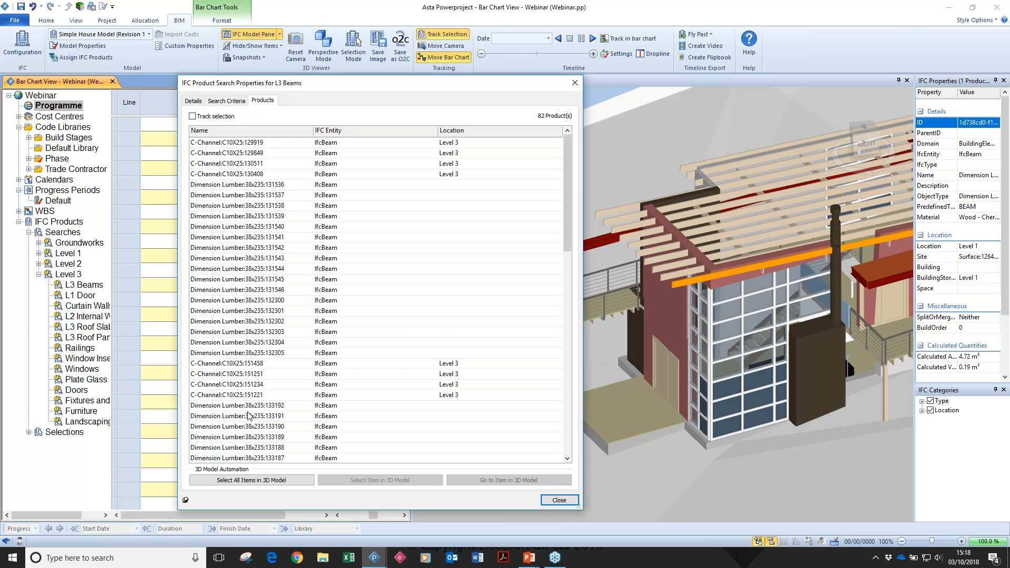
pyautogui.click(219, 480)
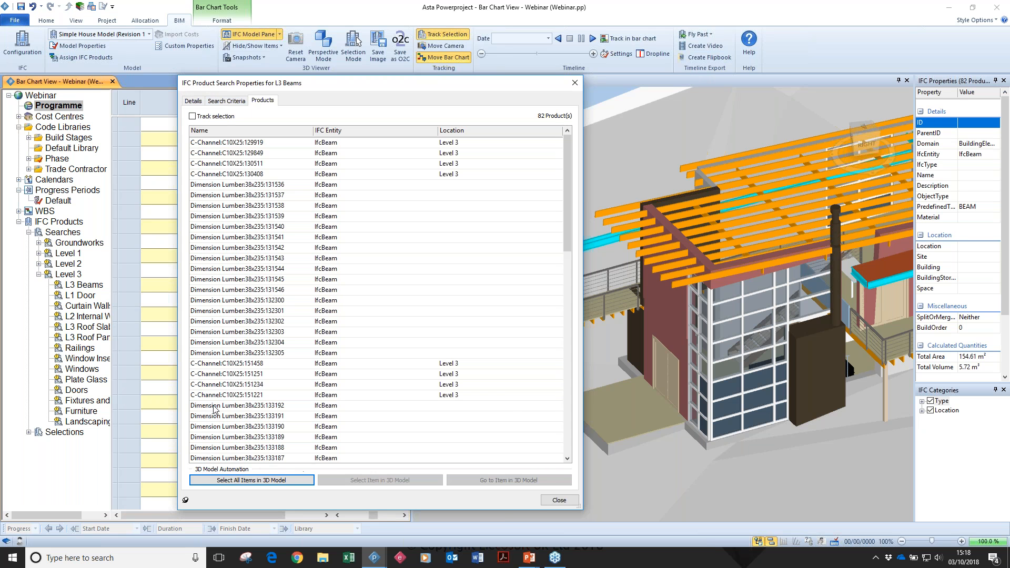
pyautogui.click(559, 501)
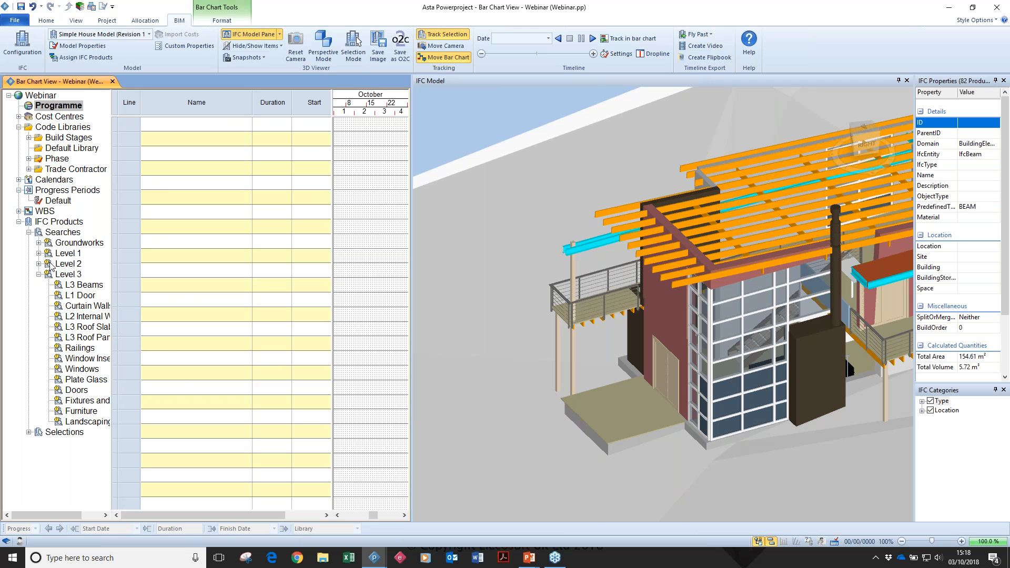
# Create tasks from every IFC product search, from Groundworks through Landscaping, including all Level 1, Level 2 and Level 3 sub-entries
pyautogui.click(38, 243)
pyautogui.click(38, 284)
pyautogui.click(39, 348)
pyautogui.click(77, 243)
pyautogui.scroll(-2, 76, 311)
pyautogui.keyDown('shift'); pyautogui.click(80, 495); pyautogui.keyUp('shift')
pyautogui.rightClick(73, 423)
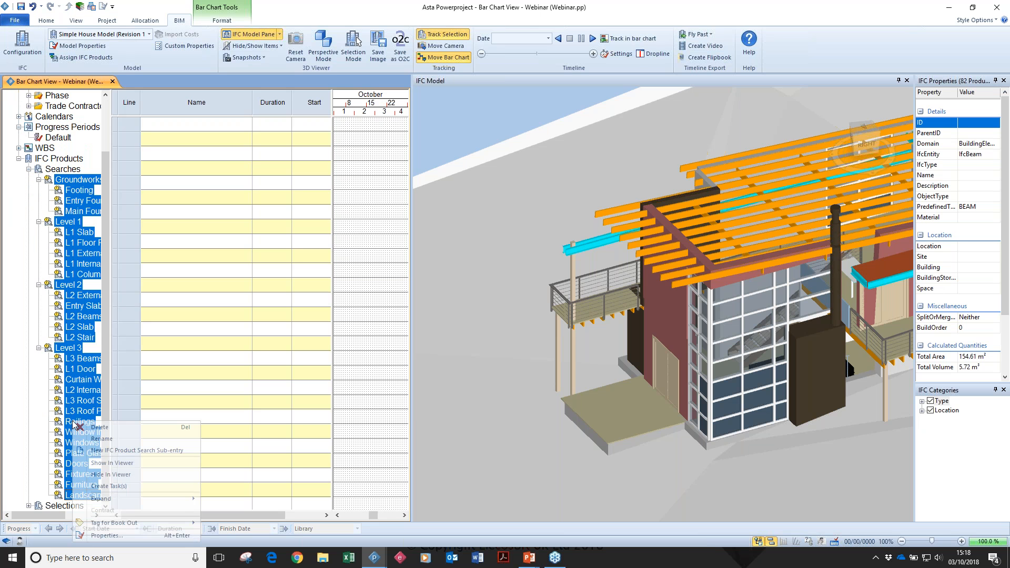
pyautogui.click(103, 486)
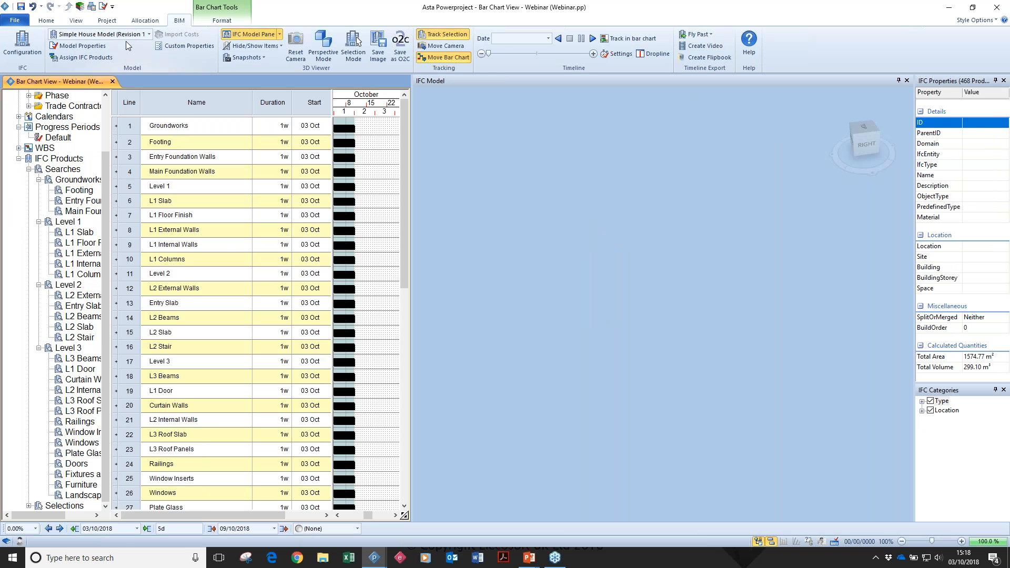
# Link all the newly created tasks in sequence and clear the selection
pyautogui.scroll(4, 125, 41)
pyautogui.click(257, 61)
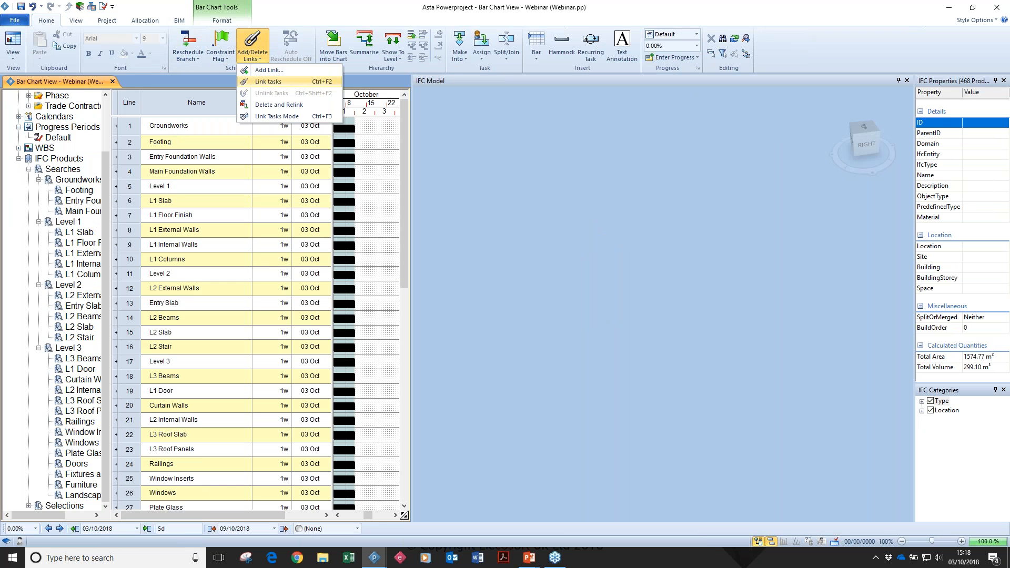
pyautogui.click(264, 82)
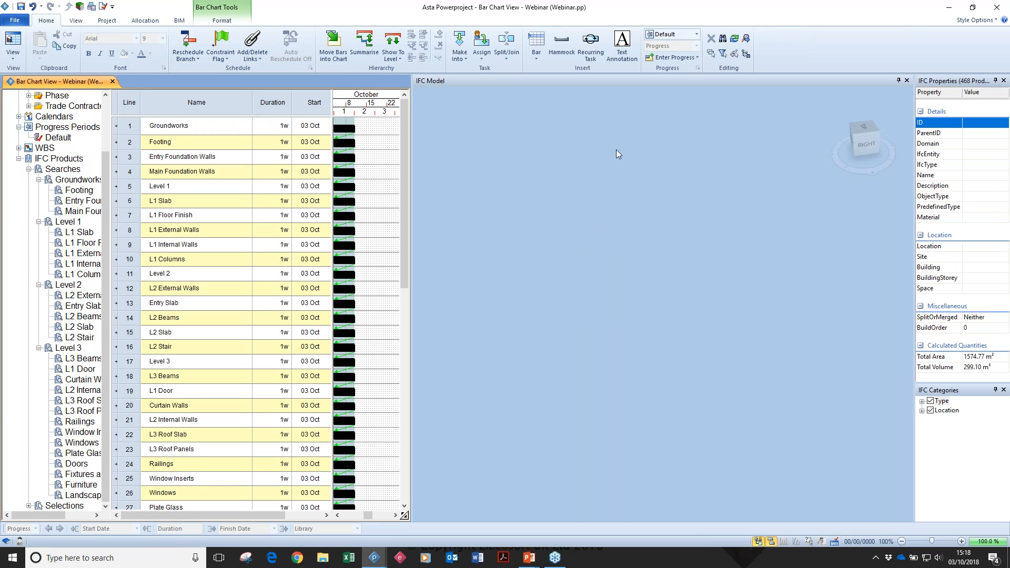
pyautogui.click(724, 299)
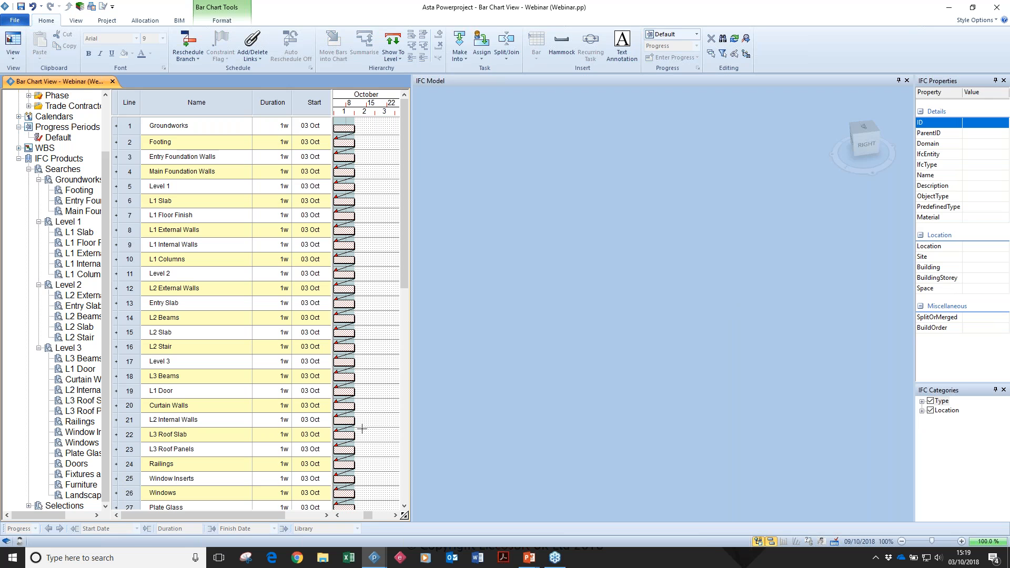
# Show all products in the IFC model and check what the Groundworks, Footing and Entry Foundation Walls tasks highlight
pyautogui.click(179, 20)
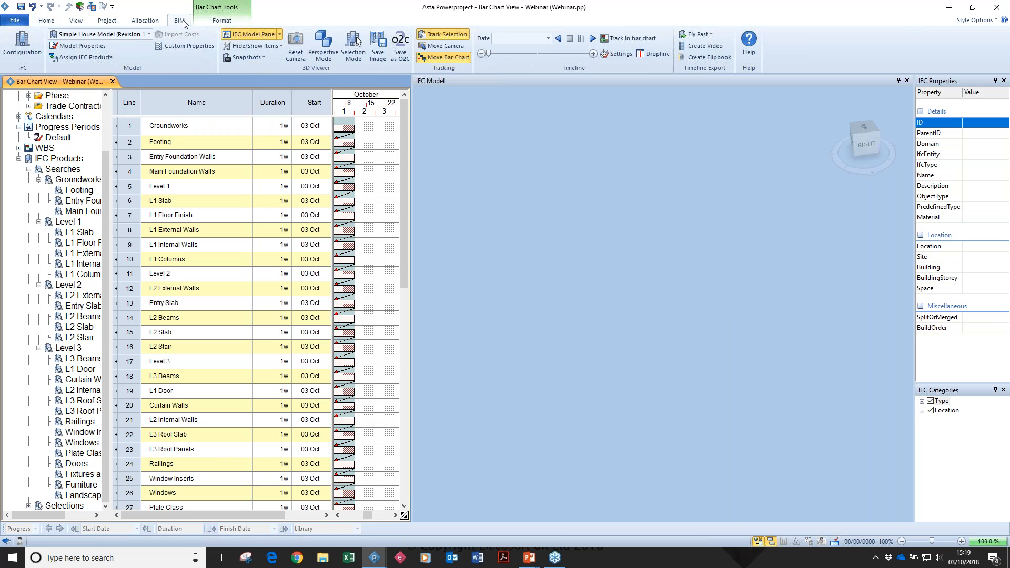
pyautogui.click(257, 46)
pyautogui.click(274, 59)
pyautogui.click(341, 128)
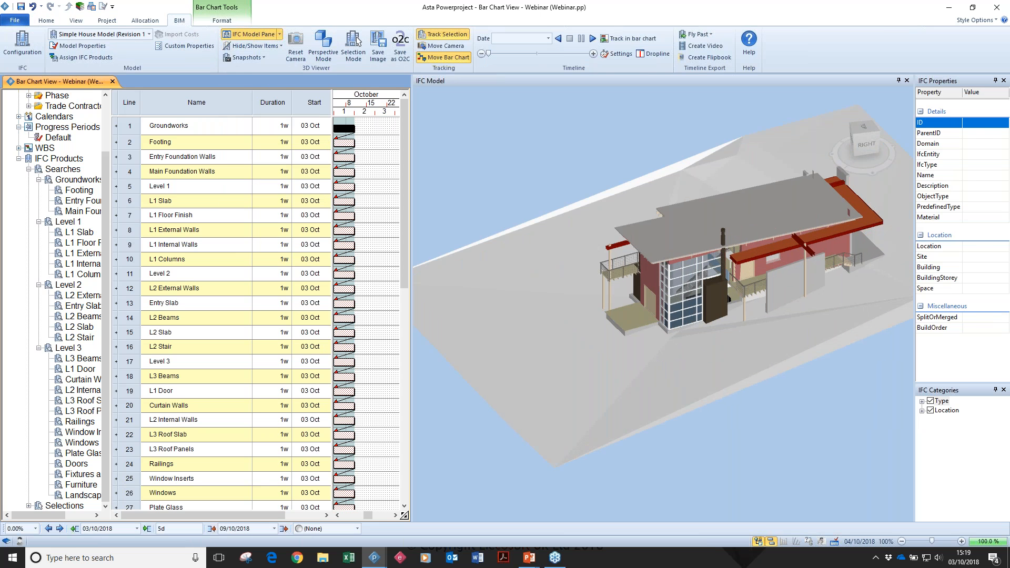
pyautogui.click(343, 142)
pyautogui.click(343, 158)
# Reschedule the linked tasks with the current options and enlarge the bar chart area over the project tree and spreadsheet
pyautogui.click(47, 20)
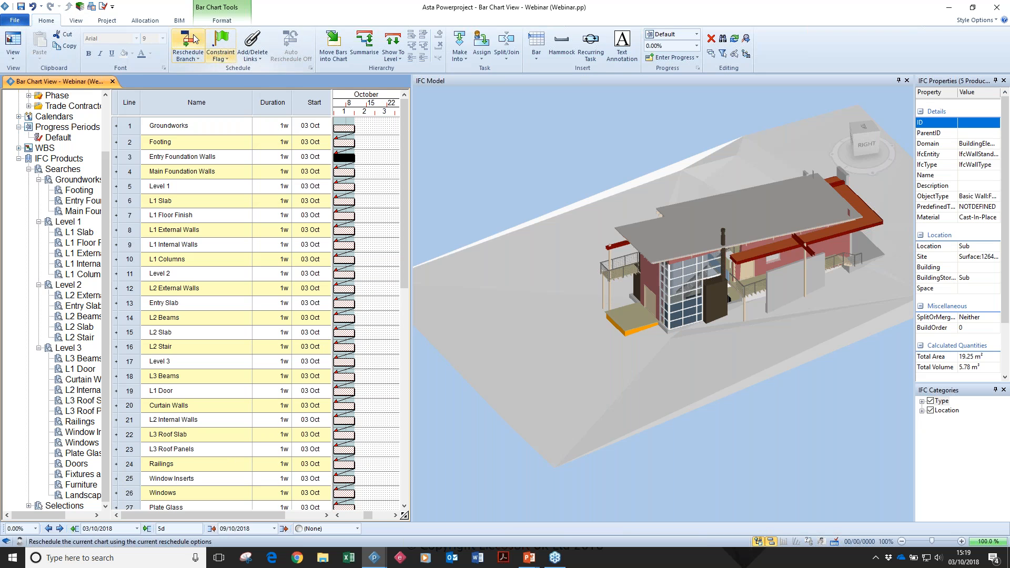
pyautogui.click(193, 39)
pyautogui.press('Return')
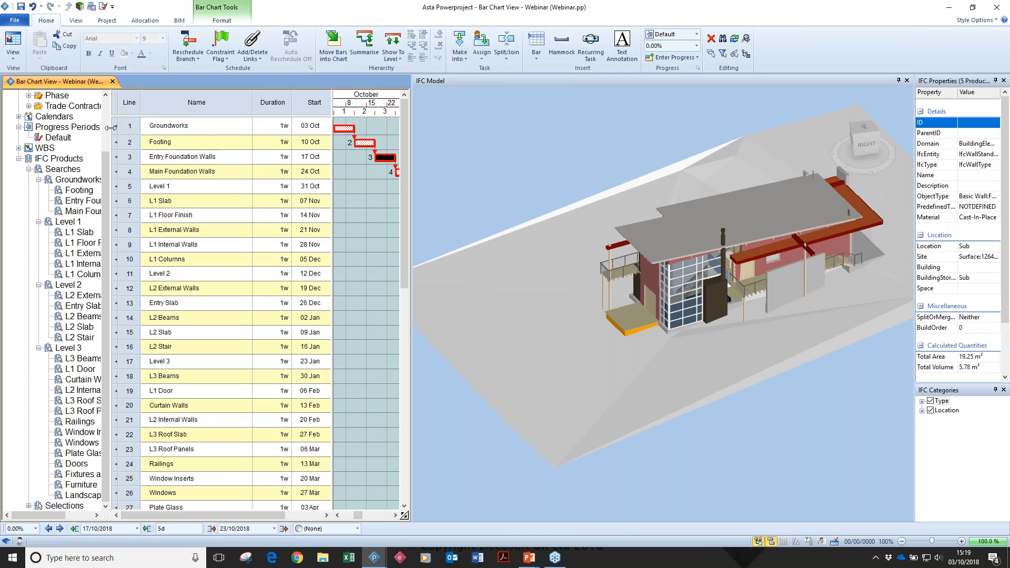
pyautogui.moveTo(112, 127); pyautogui.dragTo(3, 127)
pyautogui.moveTo(331, 188); pyautogui.dragTo(183, 209)
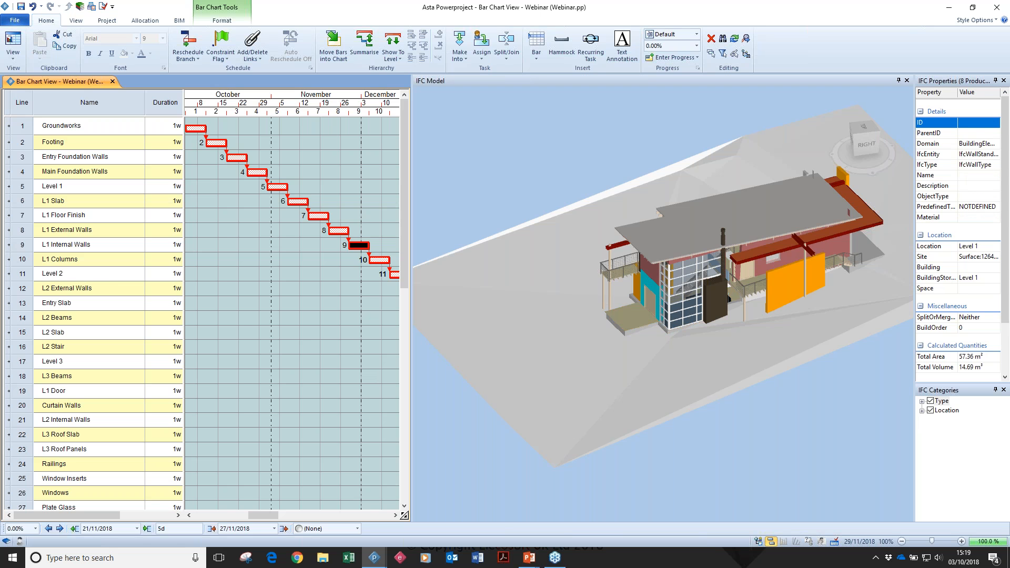
# Play the construction sequence on the model timeline with the dropline displayed and the bar chart following it
pyautogui.click(180, 20)
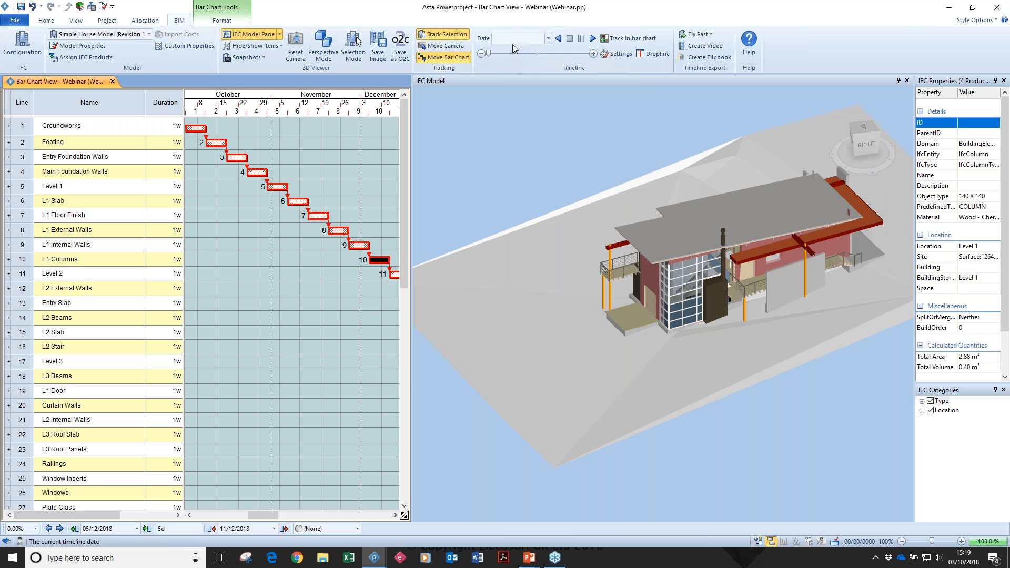
pyautogui.click(593, 39)
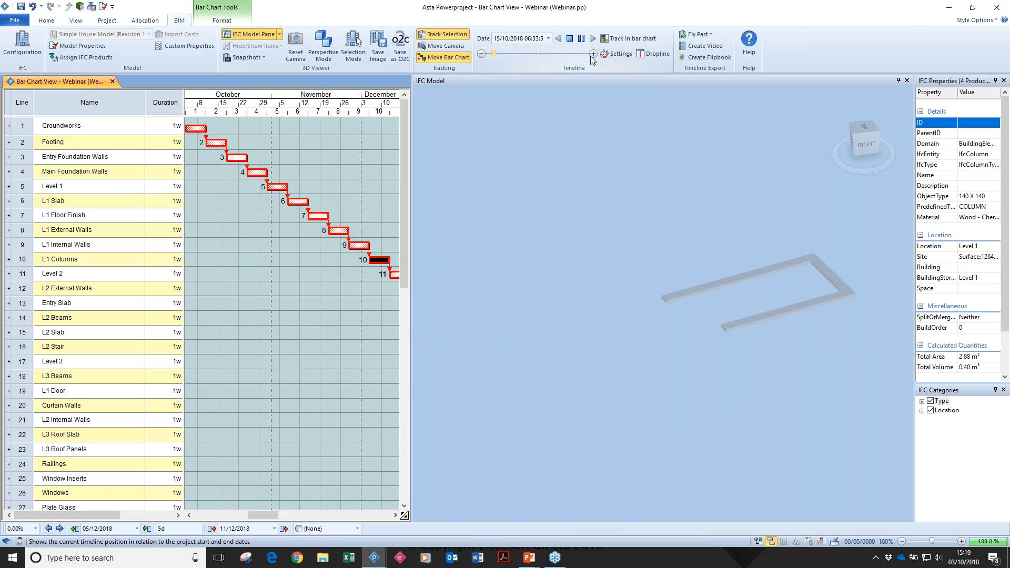
pyautogui.click(654, 56)
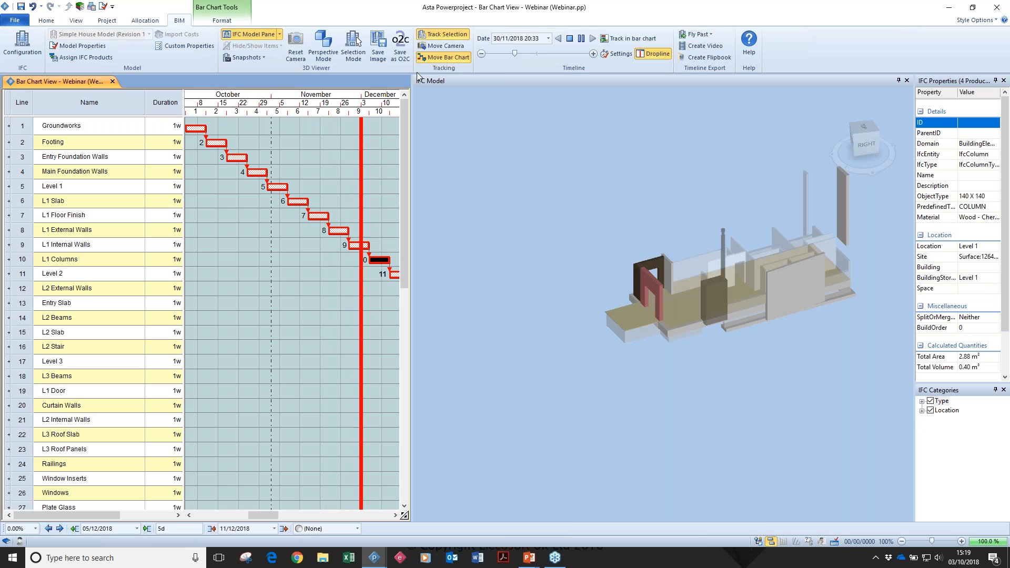
pyautogui.click(439, 57)
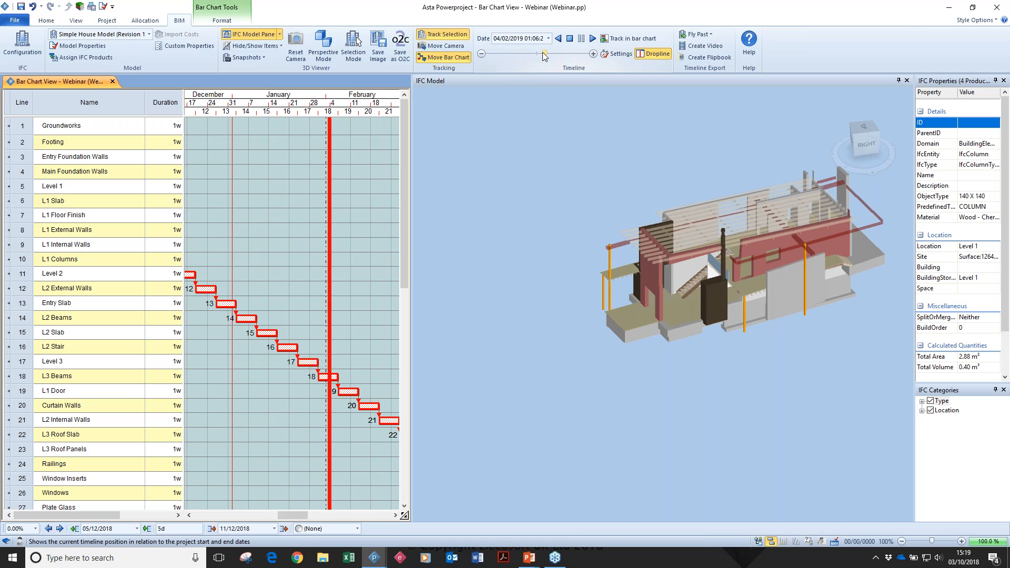
# Move the timeline back to 19/01/2019, view the partly built house and stop the timeline
pyautogui.moveTo(543, 54)
pyautogui.mouseDown()
pyautogui.moveTo(524, 54)
pyautogui.moveTo(547, 57)
pyautogui.moveTo(537, 52)
pyautogui.mouseUp()
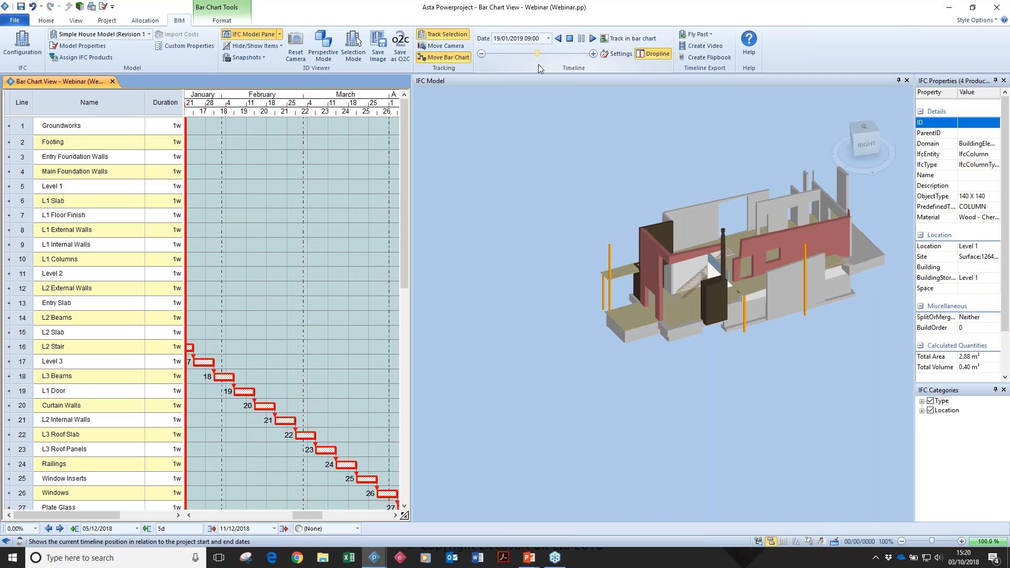
pyautogui.moveTo(794, 280); pyautogui.dragTo(765, 308, button='middle')
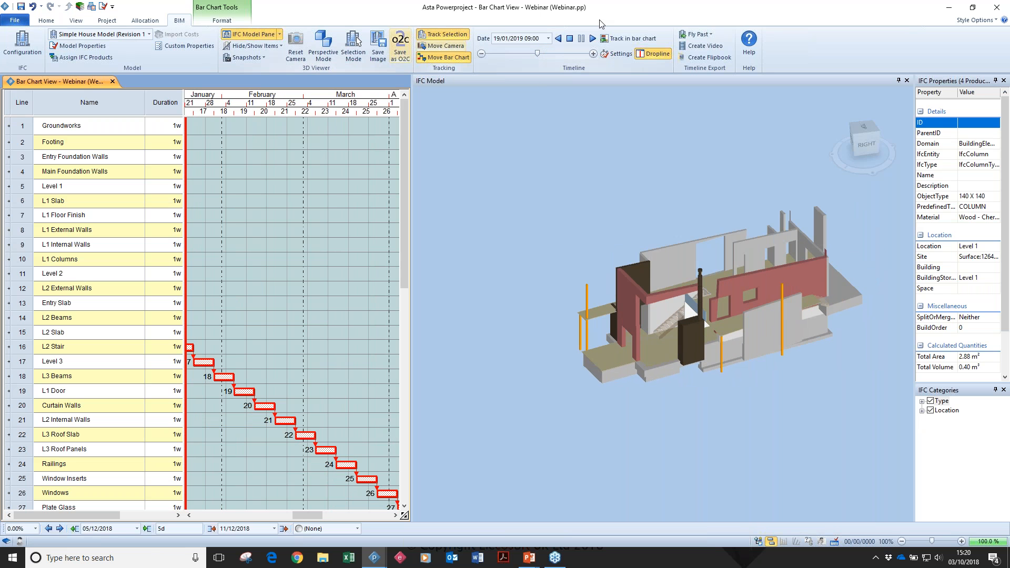
pyautogui.click(571, 41)
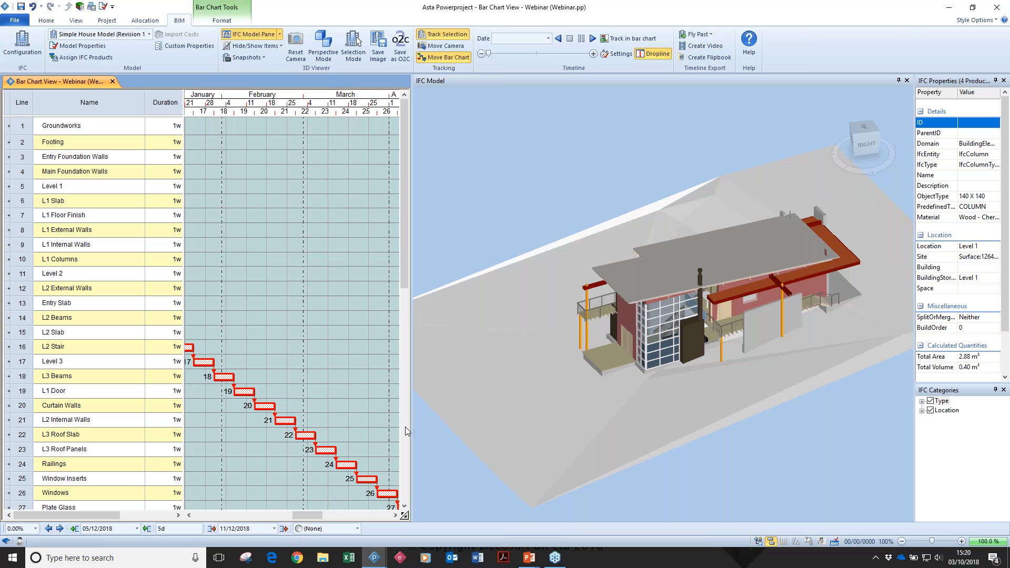
# Select the main roof panel, advance the timeline from 02/03/2019 to 14/03/2019 to review its installation, and stop the timeline
pyautogui.click(642, 282)
pyautogui.moveTo(684, 267); pyautogui.dragTo(681, 273)
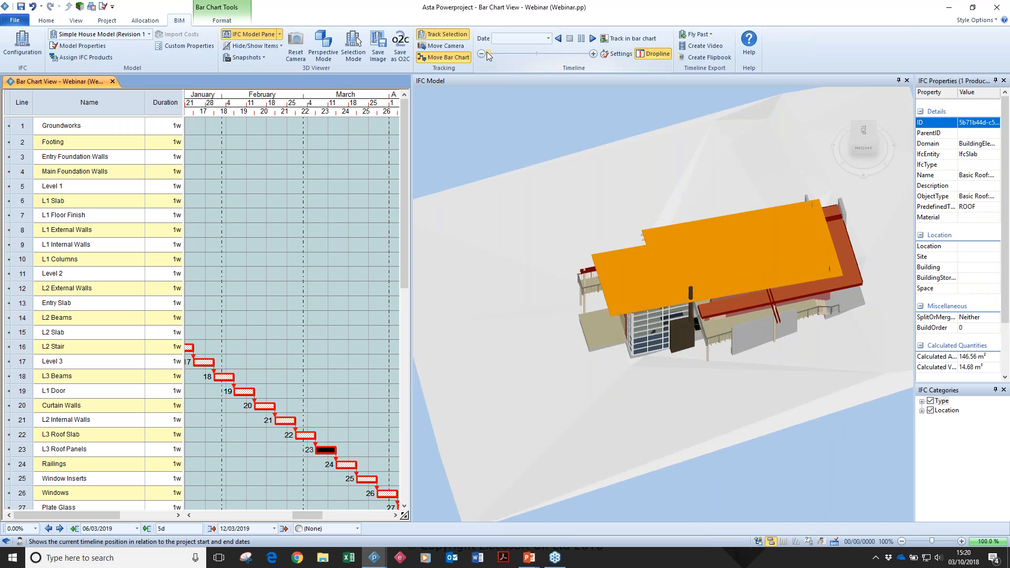
pyautogui.moveTo(488, 53); pyautogui.dragTo(555, 60)
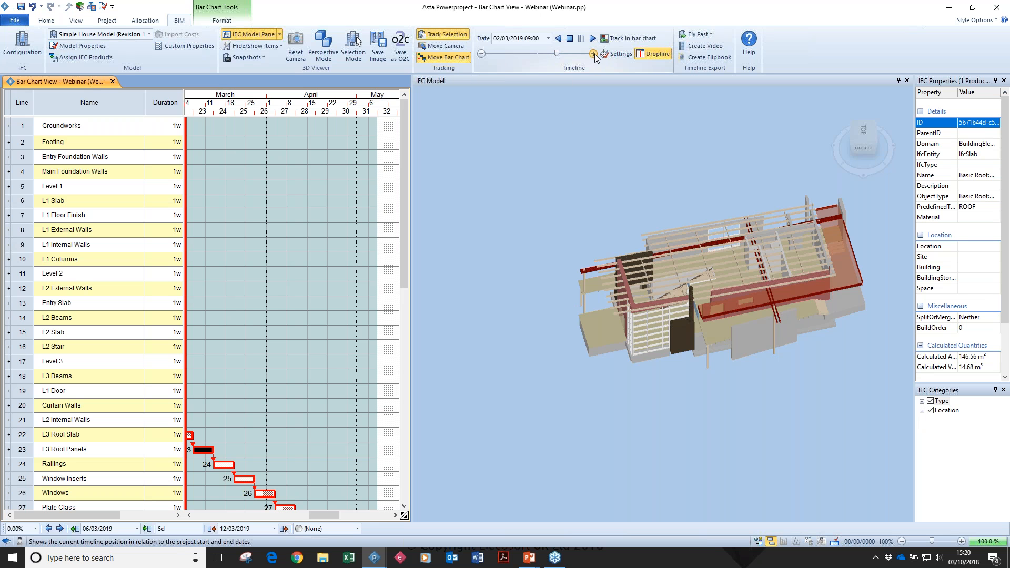
pyautogui.click(594, 56)
pyautogui.click(593, 54)
pyautogui.click(593, 54)
pyautogui.click(593, 54)
pyautogui.click(594, 55)
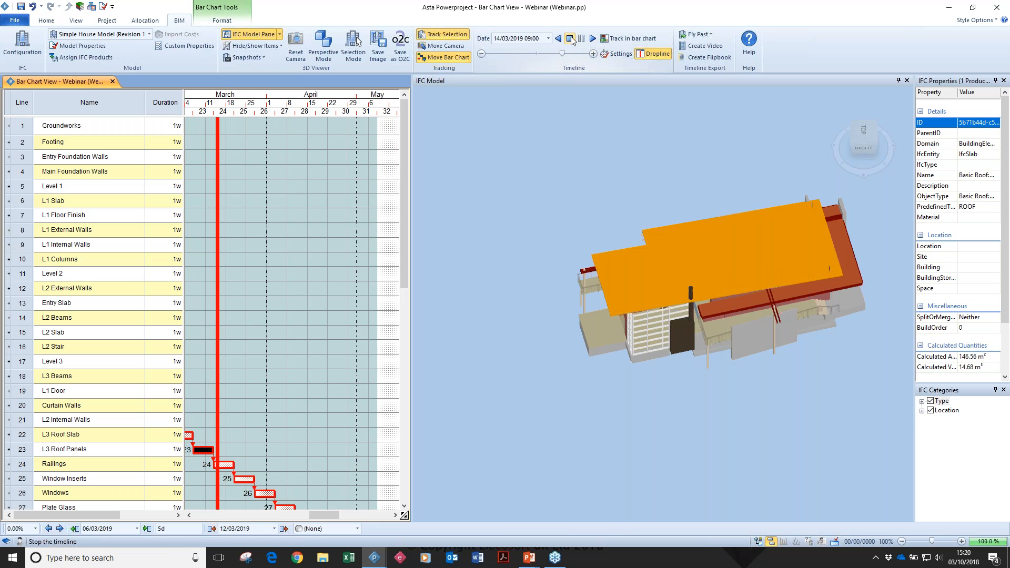
pyautogui.click(570, 39)
# Split the selected main roof panel into a grid of separate rectangular products
pyautogui.scroll(3, 675, 264)
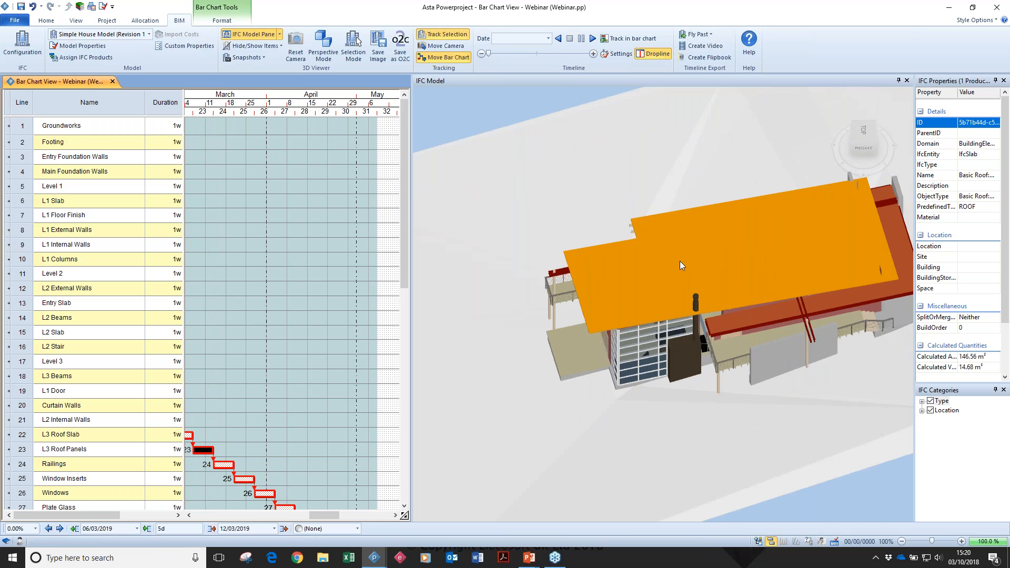
pyautogui.rightClick(680, 262)
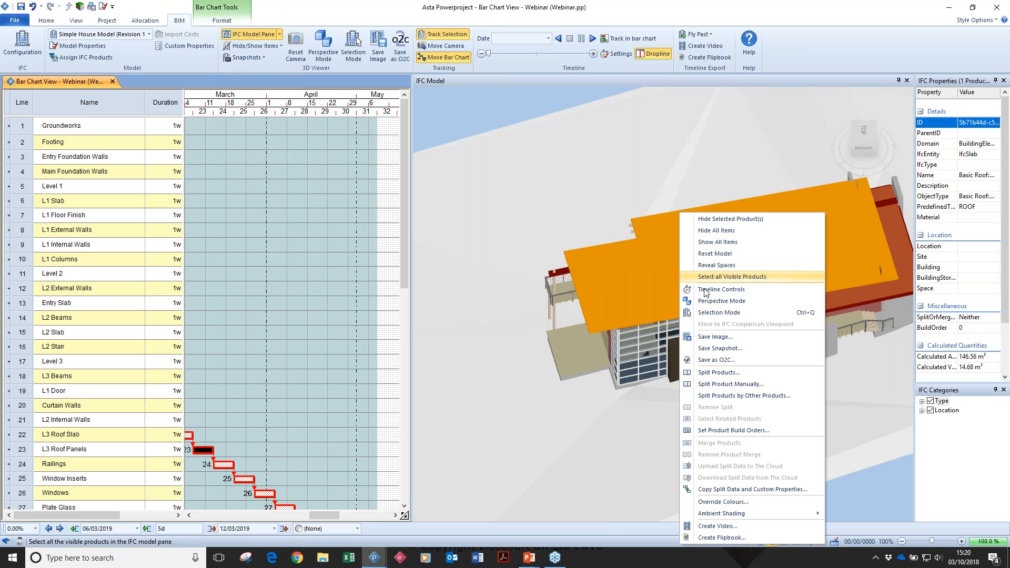
pyautogui.click(728, 374)
pyautogui.click(430, 192)
pyautogui.click(470, 224)
pyautogui.click(470, 224)
pyautogui.click(470, 224)
pyautogui.click(388, 225)
pyautogui.click(388, 225)
pyautogui.click(388, 225)
pyautogui.click(437, 364)
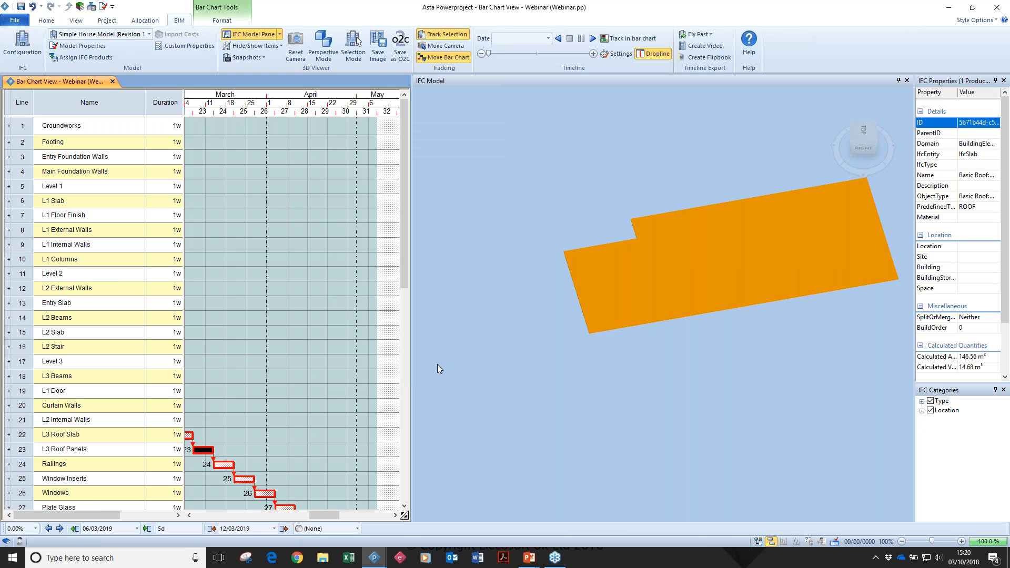
pyautogui.click(559, 344)
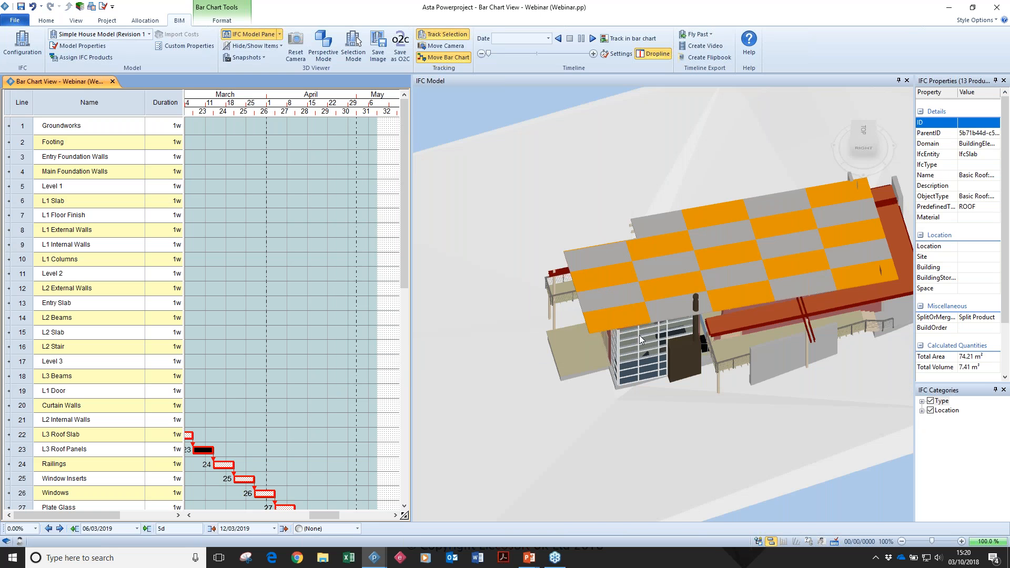
# Inspect the IFC properties and build order of several individual roof pieces
pyautogui.click(604, 321)
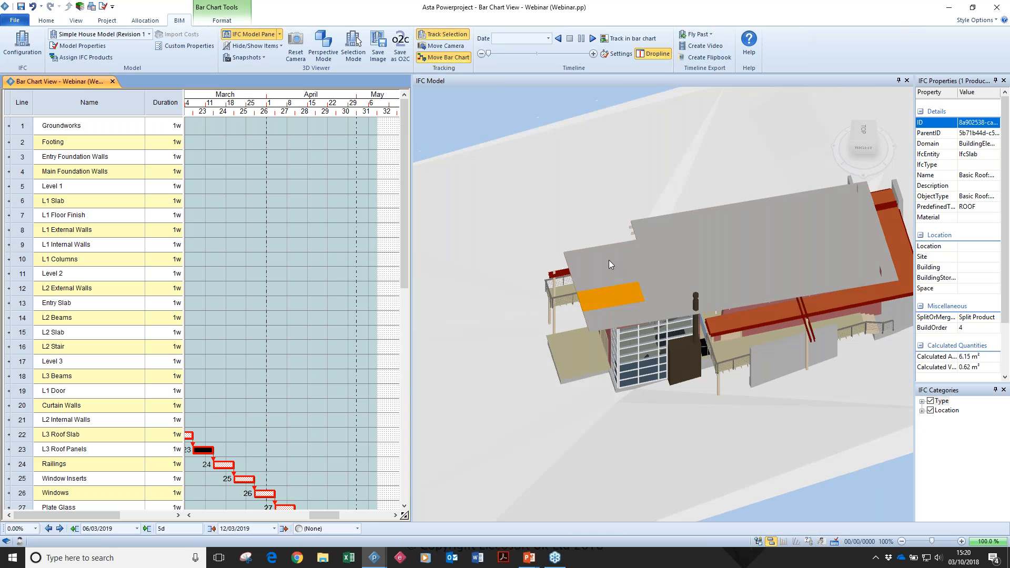
pyautogui.click(641, 261)
pyautogui.click(653, 278)
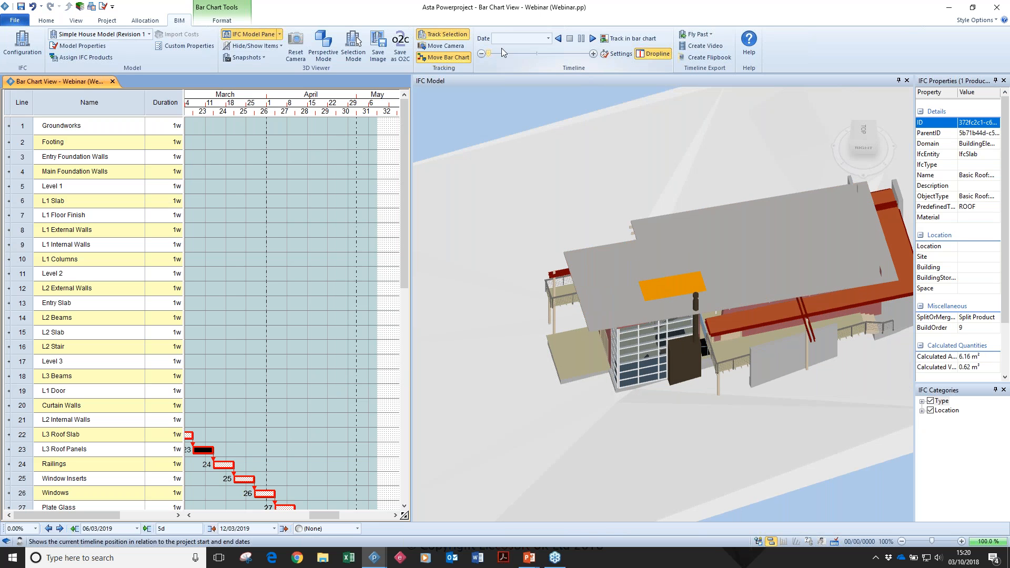
# Step the timeline forwards and backwards through the L3 Roof Panels task from 28/02/2019 to review piece-by-piece roof installation, and stop it
pyautogui.moveTo(488, 53); pyautogui.dragTo(597, 58)
pyautogui.click(593, 54)
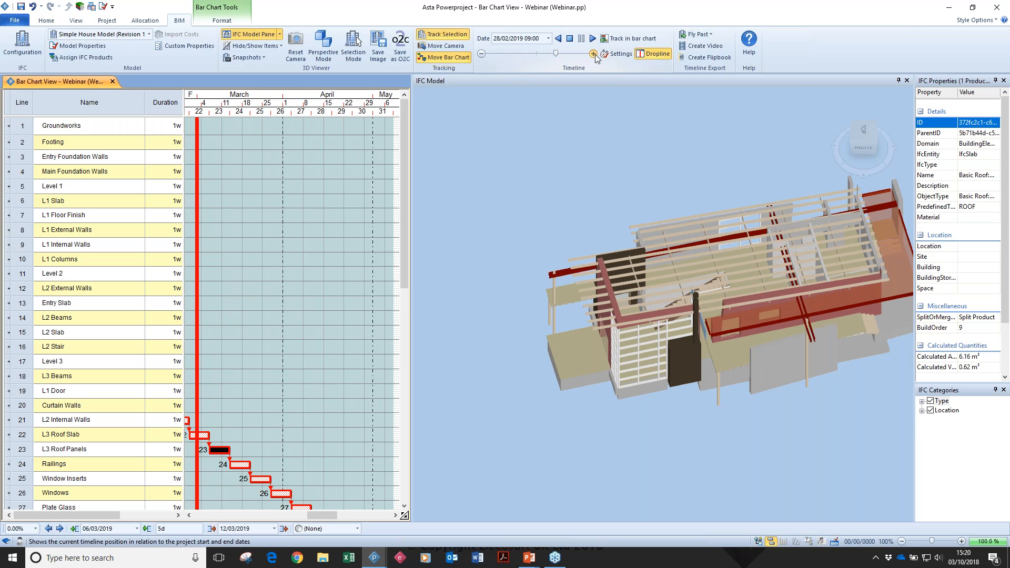
pyautogui.click(593, 54)
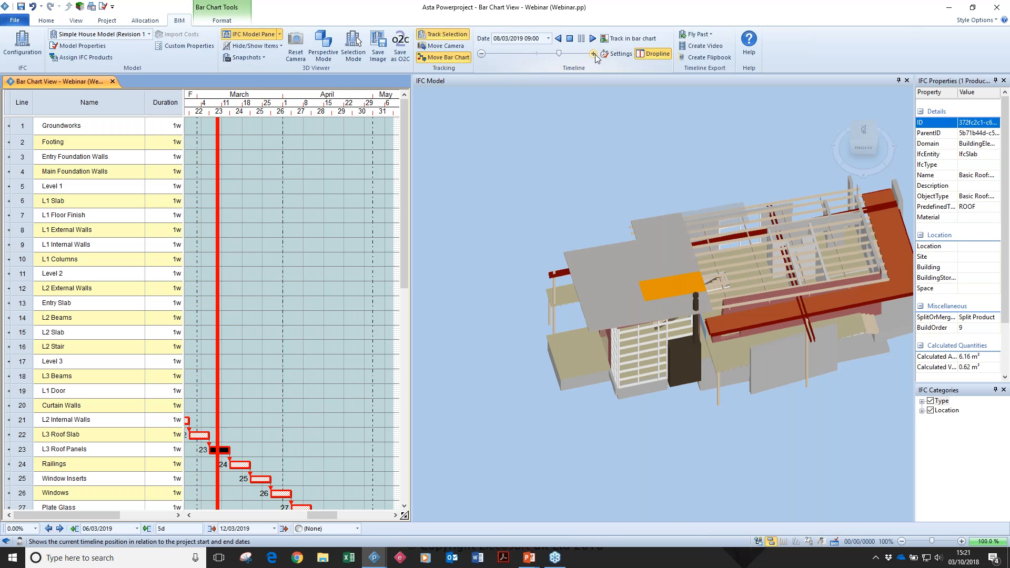
pyautogui.click(592, 54)
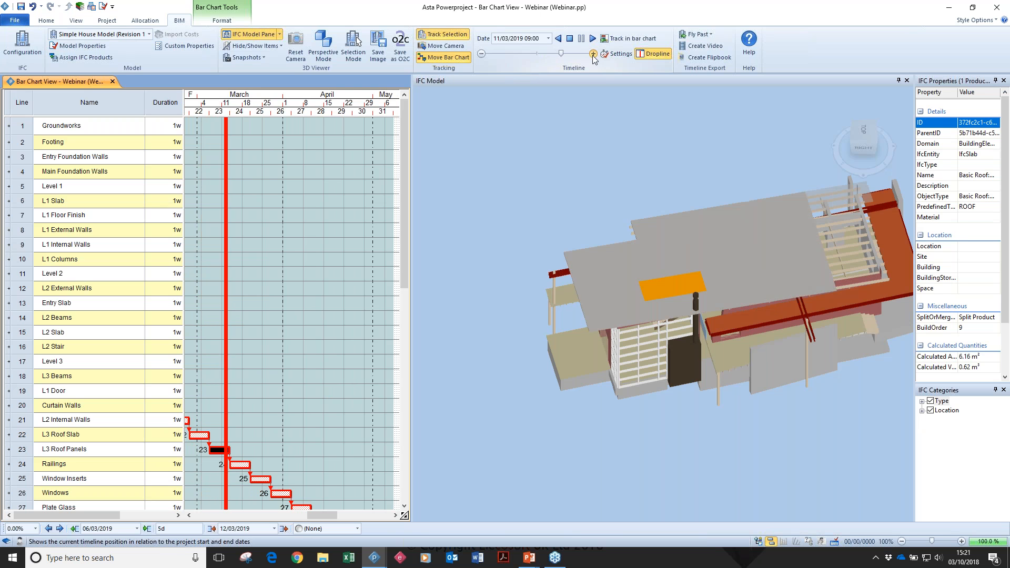
pyautogui.click(592, 54)
pyautogui.click(481, 54)
pyautogui.click(481, 54)
pyautogui.click(481, 53)
pyautogui.click(481, 54)
pyautogui.click(569, 39)
# Split the roof piece with build order 13 into smaller strips
pyautogui.rightClick(733, 262)
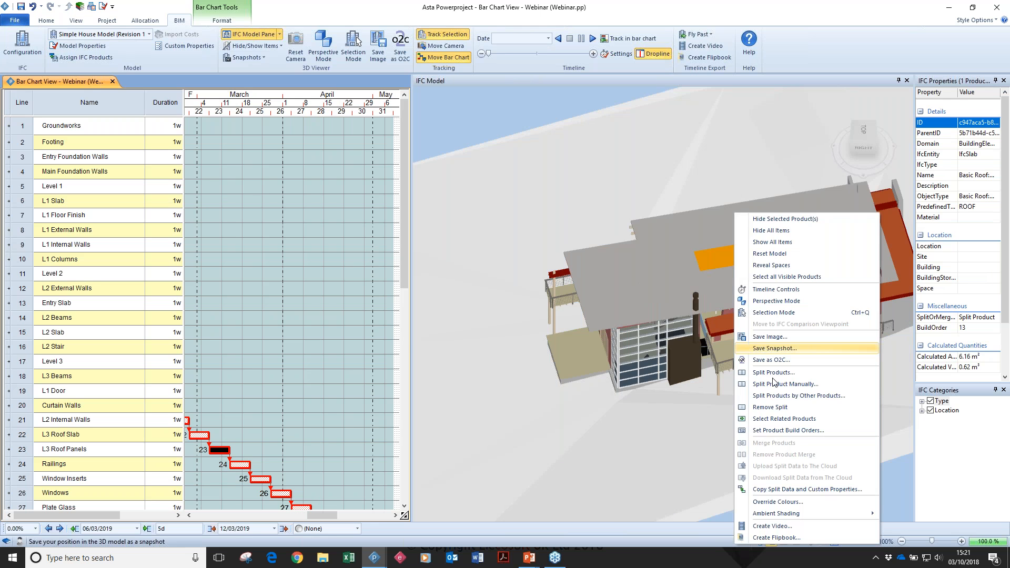
pyautogui.click(777, 383)
pyautogui.click(598, 325)
pyautogui.rightClick(639, 299)
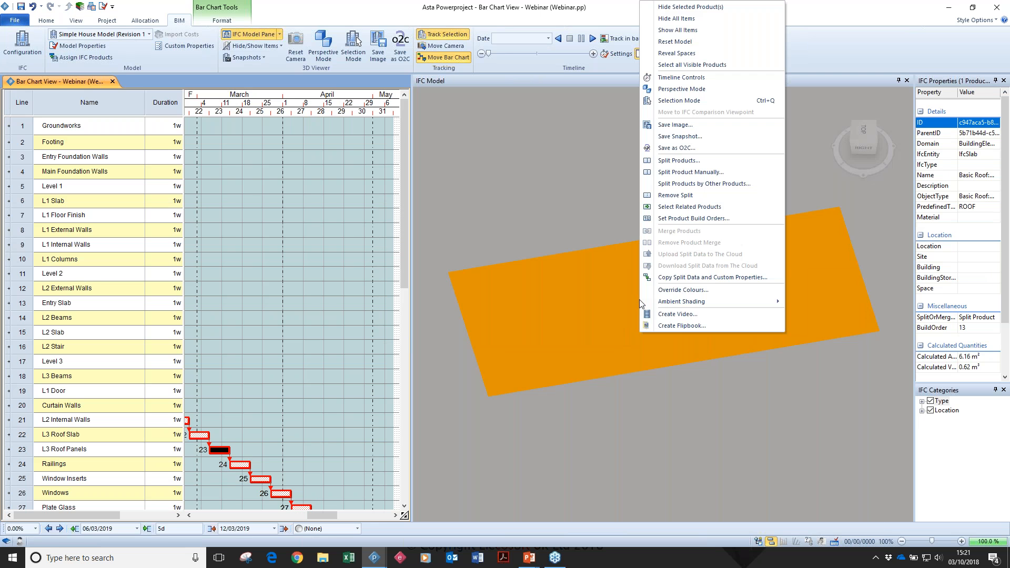
pyautogui.click(705, 161)
pyautogui.click(452, 368)
pyautogui.click(555, 343)
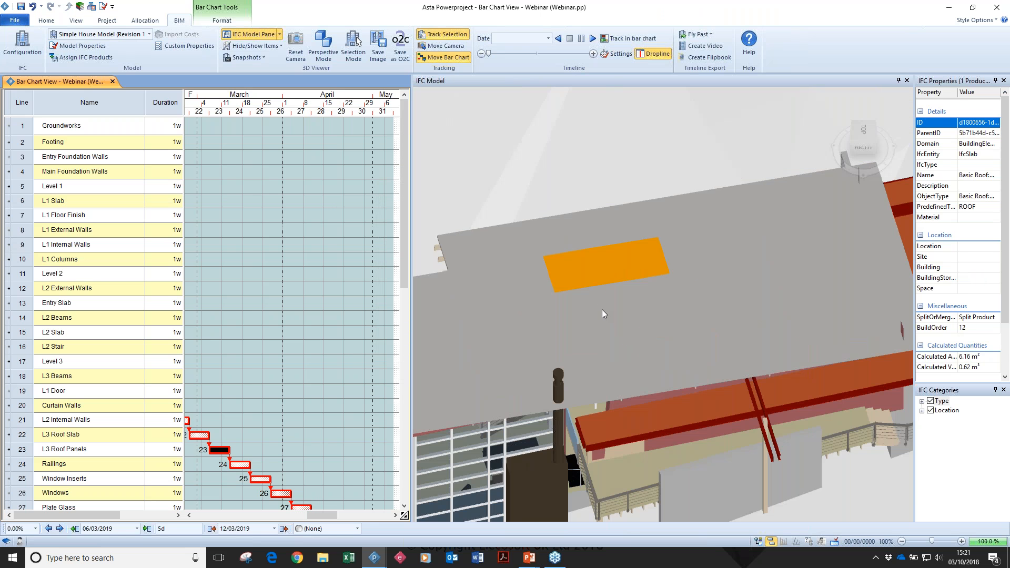
# Merge the two adjoining roof pieces with alternate strips between them into one product around two rectangular areas, and select it
pyautogui.keyDown('ctrl'); pyautogui.click(601, 337); pyautogui.keyUp('ctrl')
pyautogui.keyDown('ctrl'); pyautogui.click(637, 314); pyautogui.keyUp('ctrl')
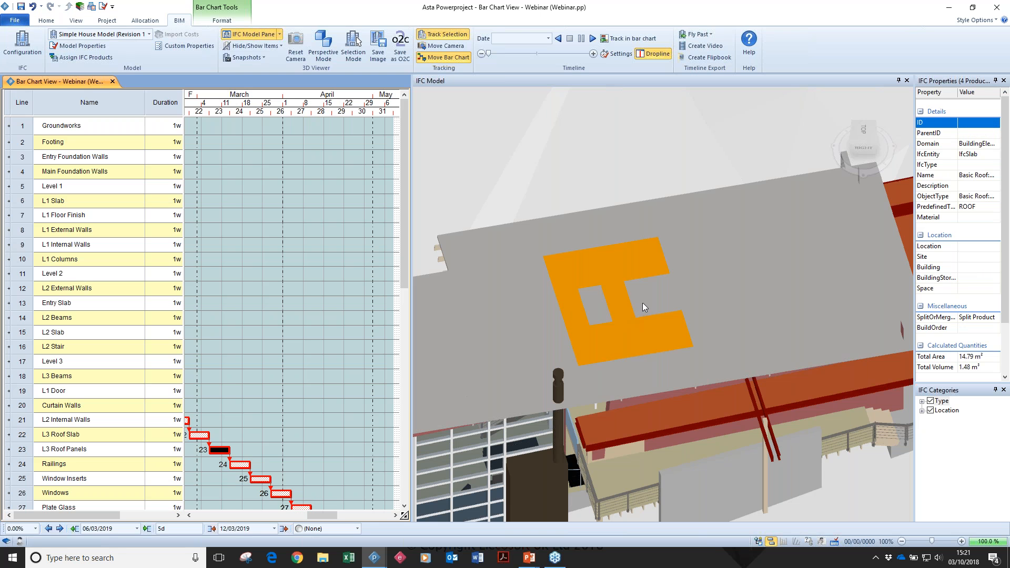
pyautogui.rightClick(649, 265)
pyautogui.click(696, 440)
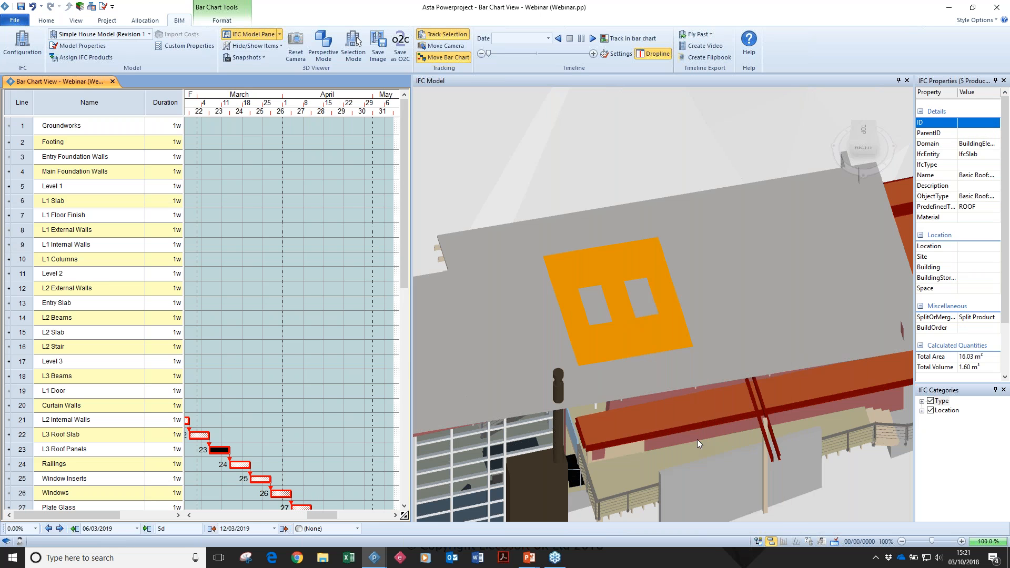
pyautogui.click(556, 343)
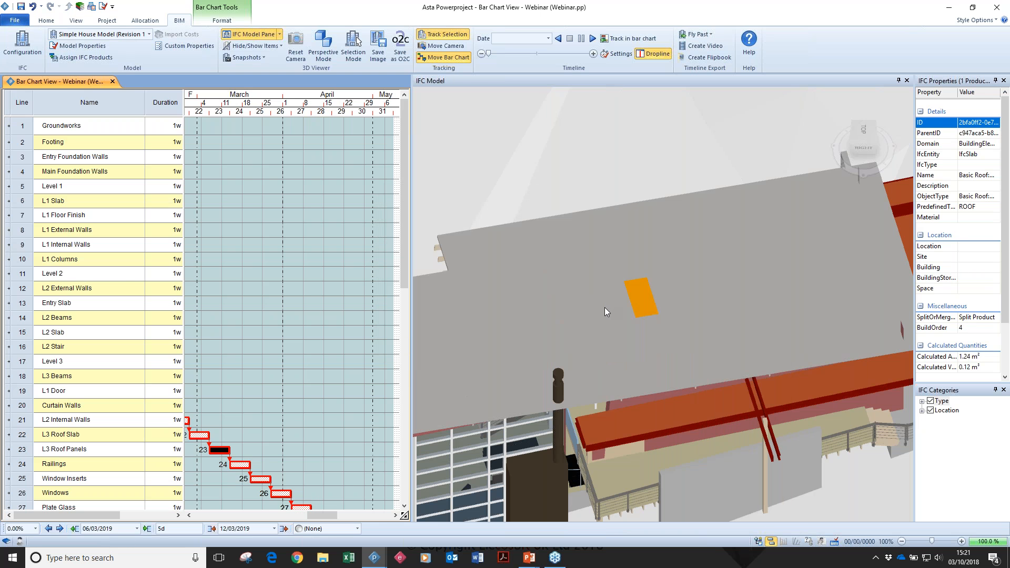
pyautogui.click(618, 298)
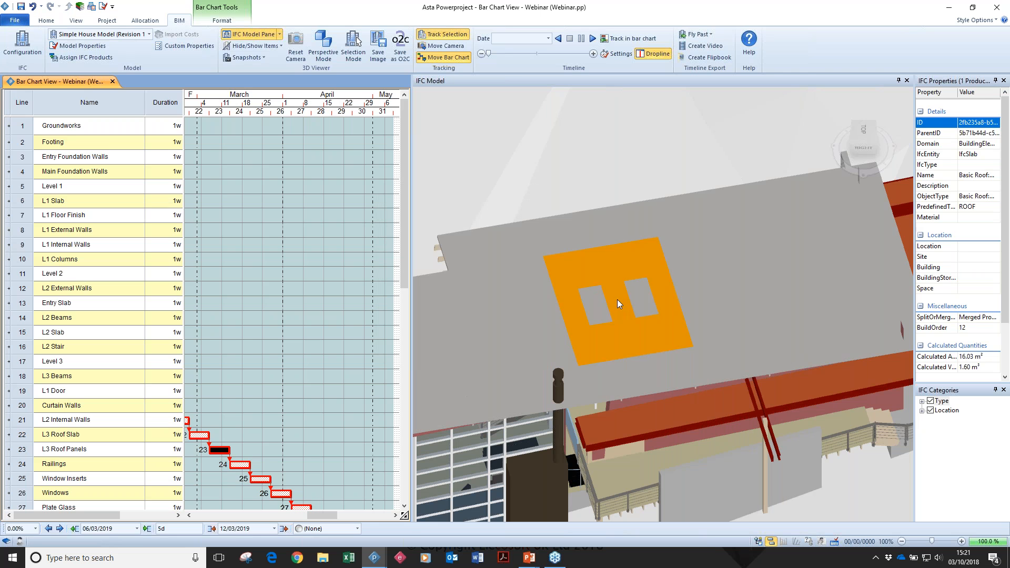
# Split the roof piece with build order 2 by the timber beam beneath it, at the start of the intersection, updating the product selection
pyautogui.scroll(-4, 617, 299)
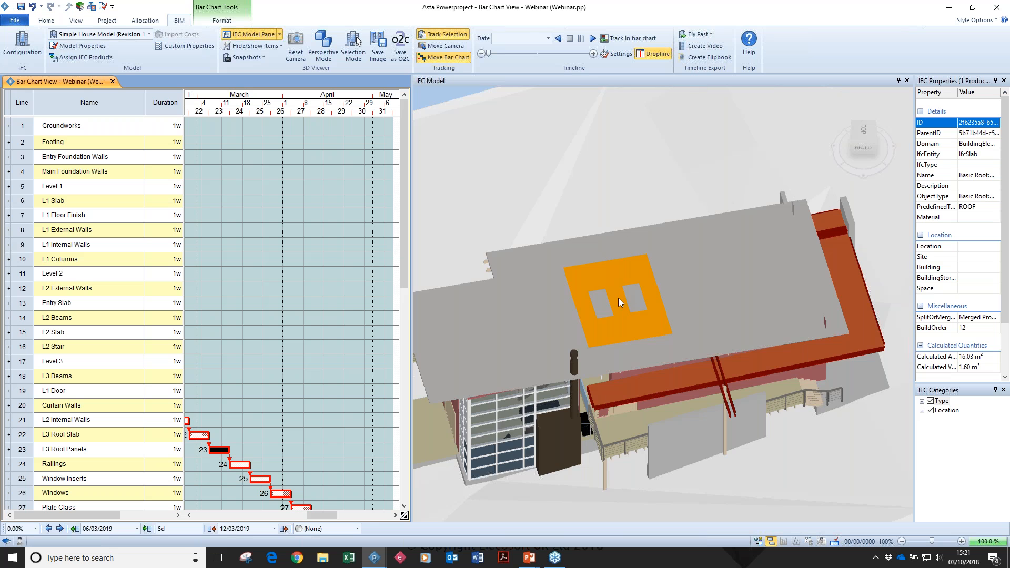
pyautogui.moveTo(616, 305); pyautogui.dragTo(556, 289, button='middle')
pyautogui.scroll(2, 565, 286)
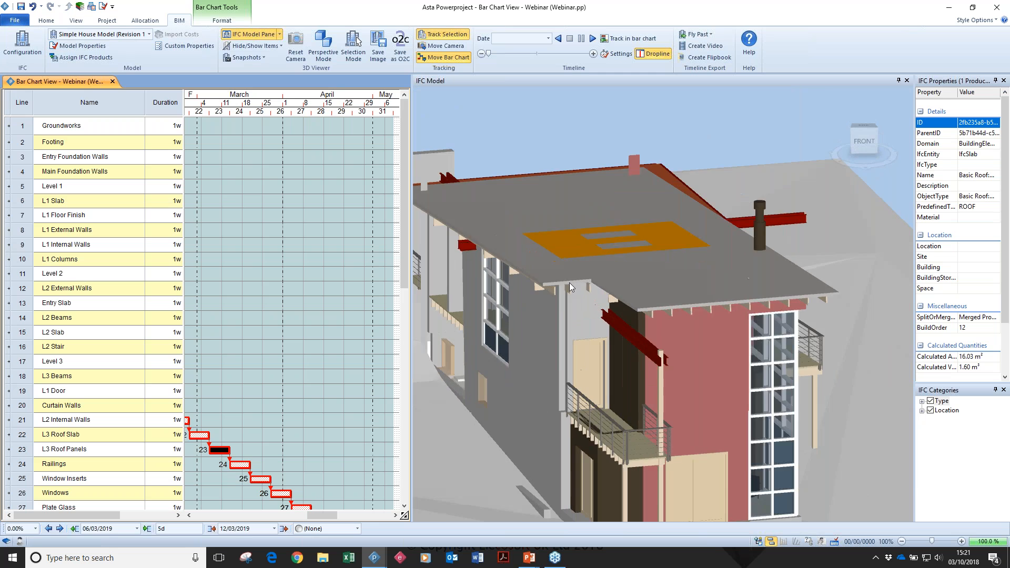
pyautogui.scroll(6, 569, 283)
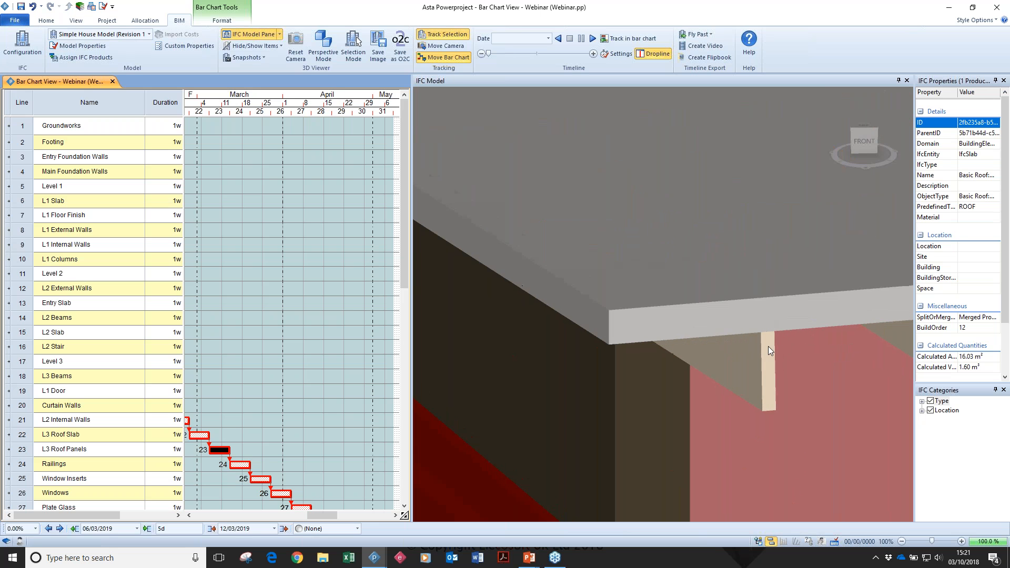
pyautogui.scroll(-3, 702, 333)
pyautogui.moveTo(749, 314); pyautogui.dragTo(737, 317, button='middle')
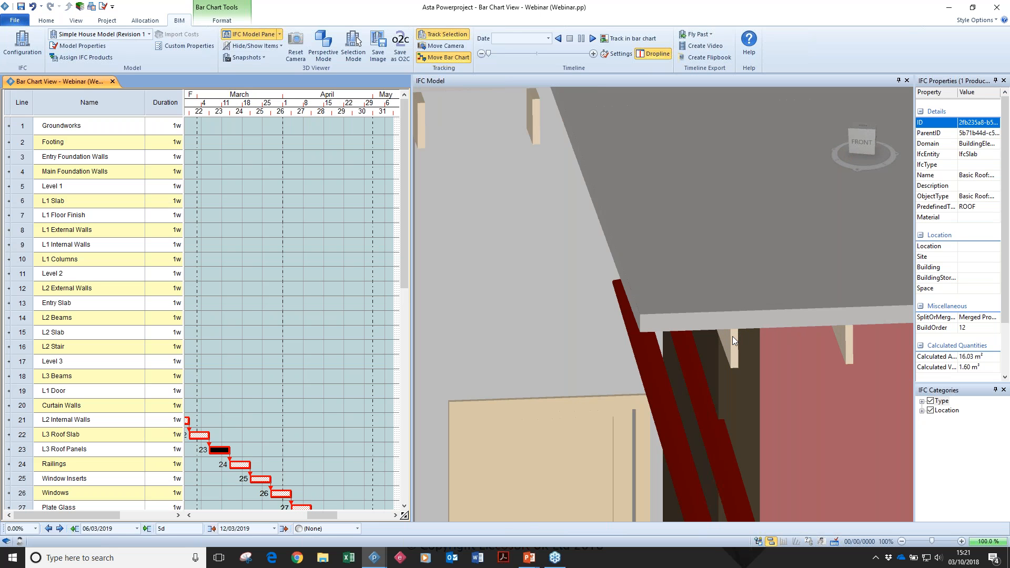
pyautogui.click(733, 333)
pyautogui.click(732, 324)
pyautogui.rightClick(717, 307)
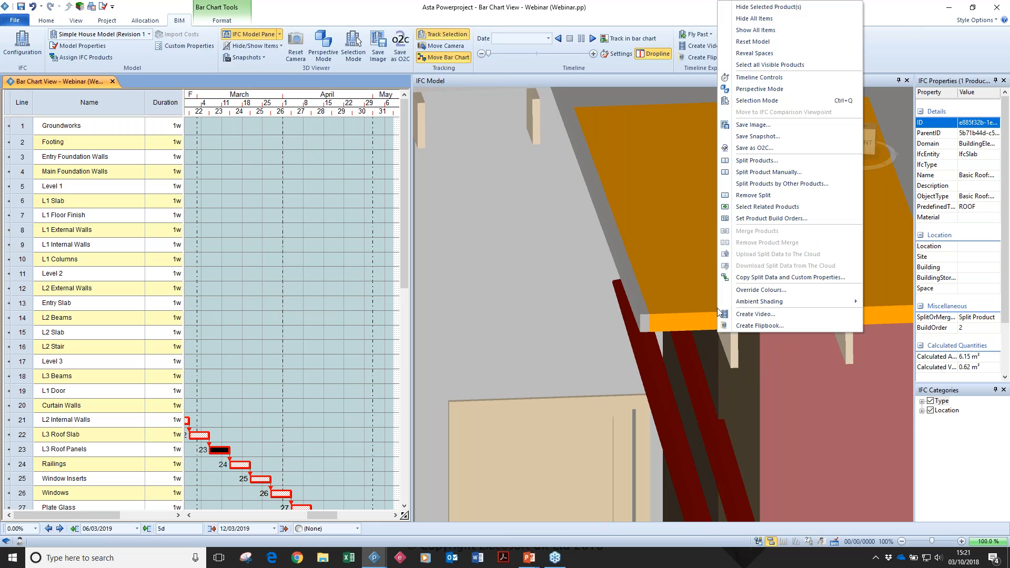
pyautogui.click(818, 184)
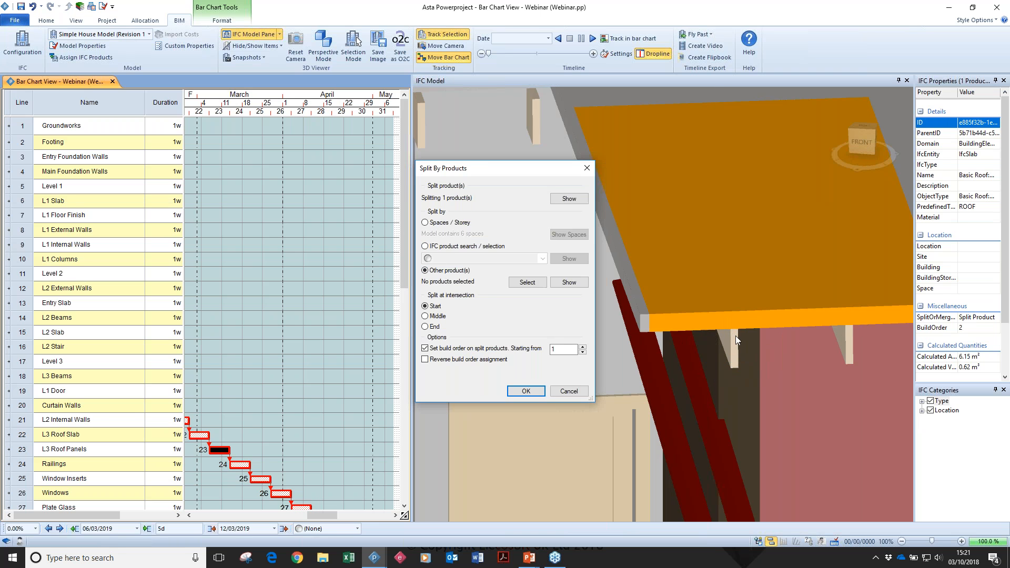
pyautogui.click(733, 339)
pyautogui.click(520, 284)
pyautogui.click(563, 205)
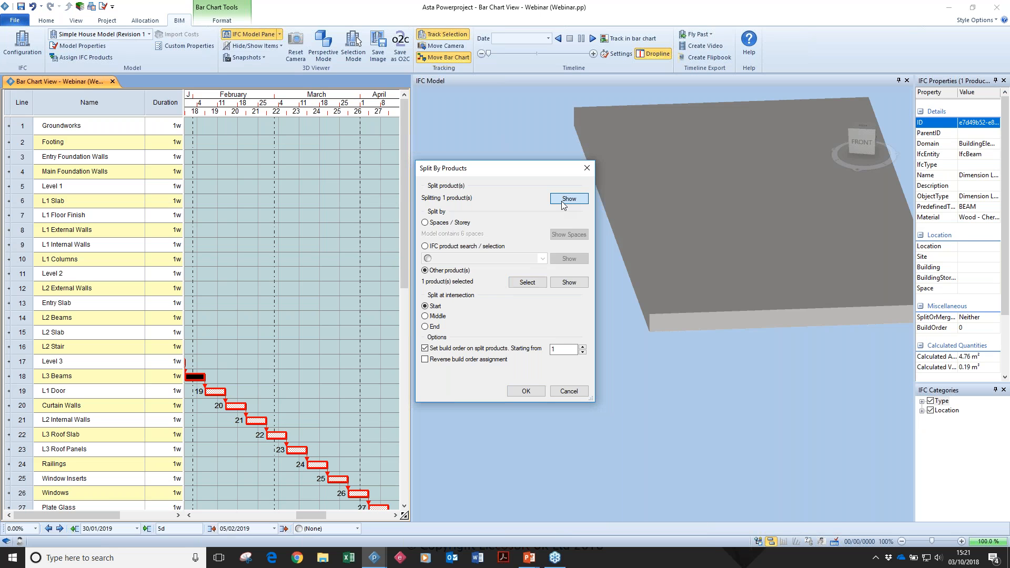
pyautogui.click(571, 284)
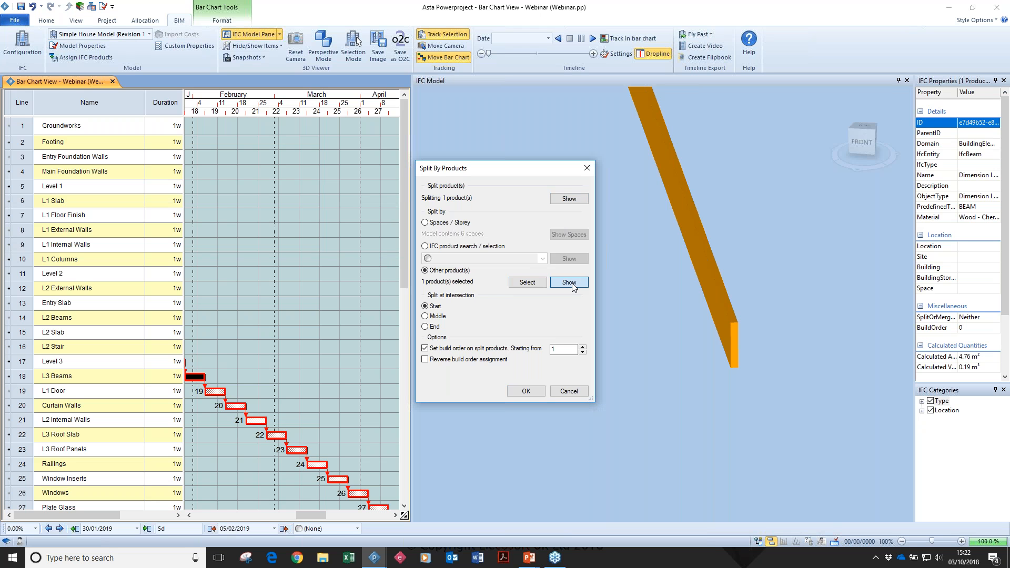
pyautogui.click(540, 393)
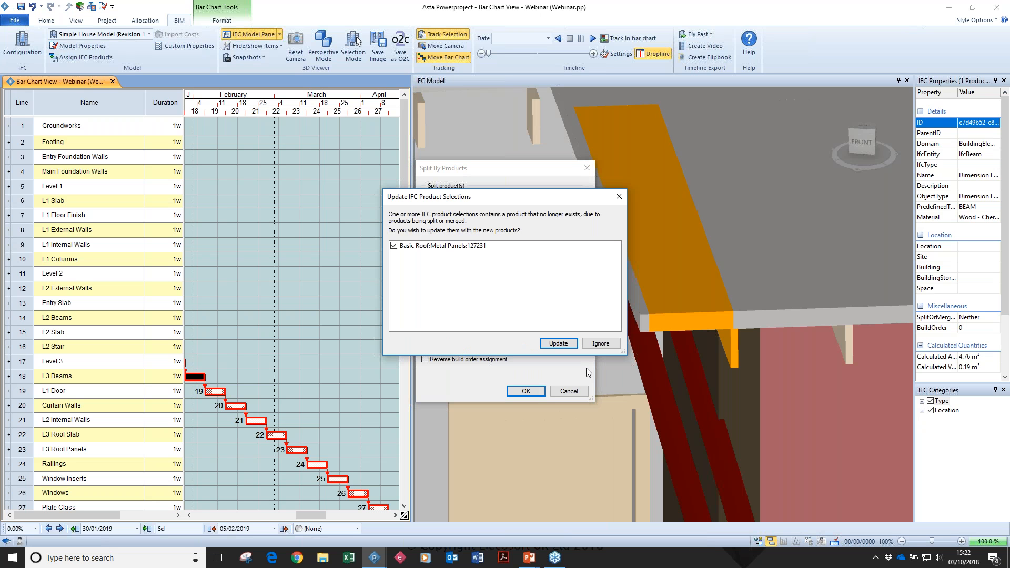
pyautogui.click(558, 343)
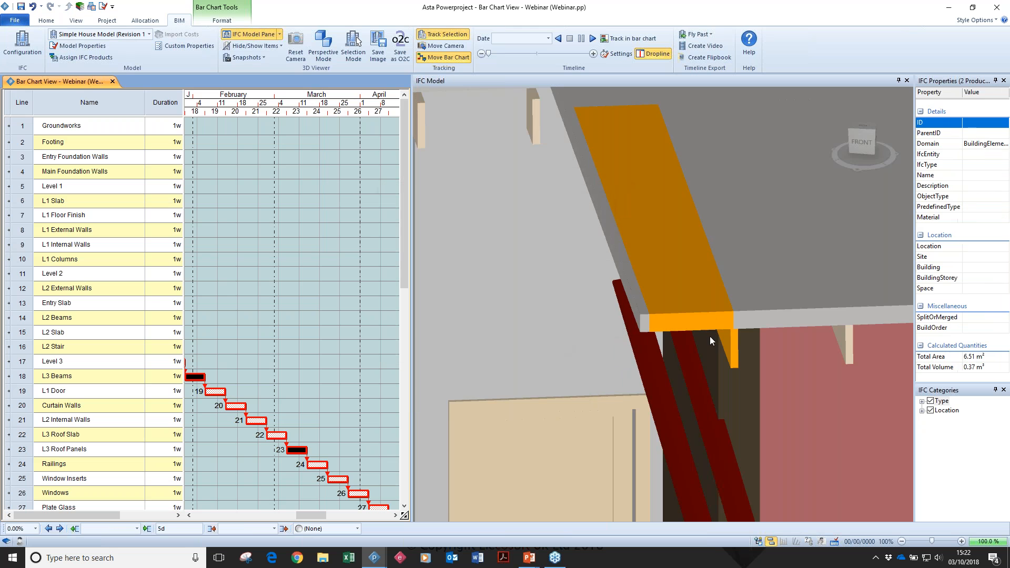
# Examine the new cut where it meets the beam up close, and check the split roof strip from above
pyautogui.scroll(5, 724, 328)
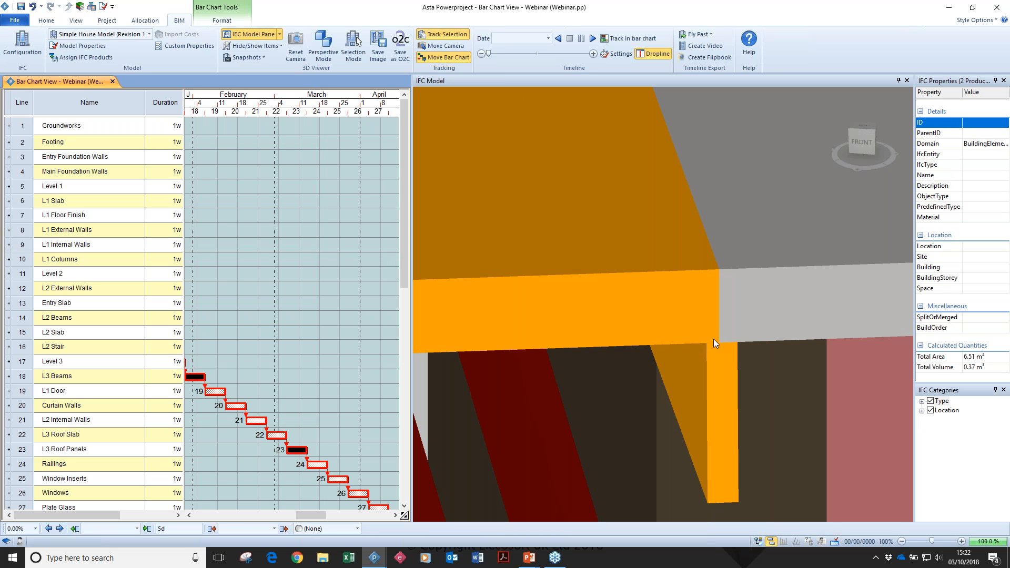
pyautogui.scroll(-5, 714, 337)
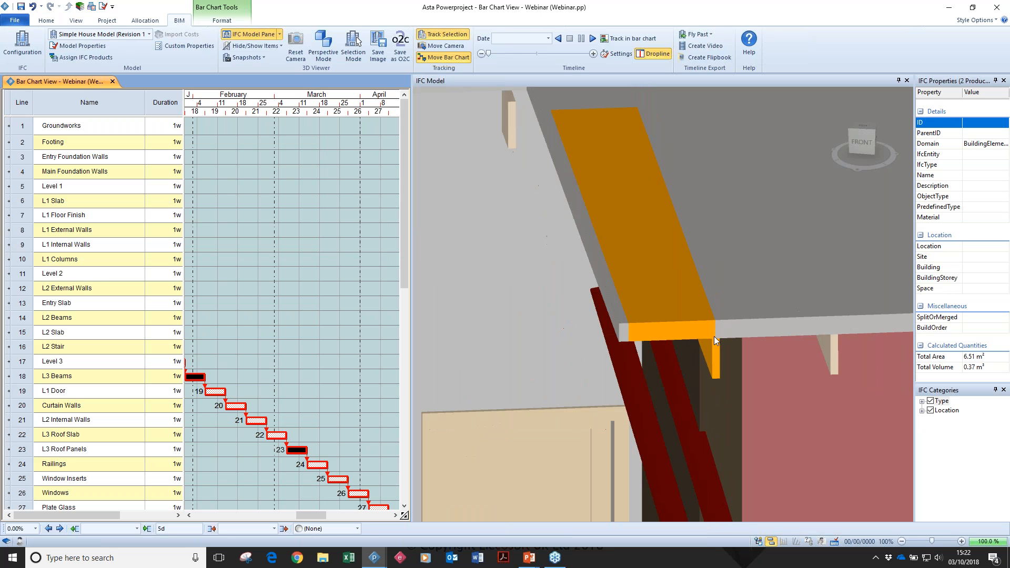
pyautogui.scroll(-2, 714, 340)
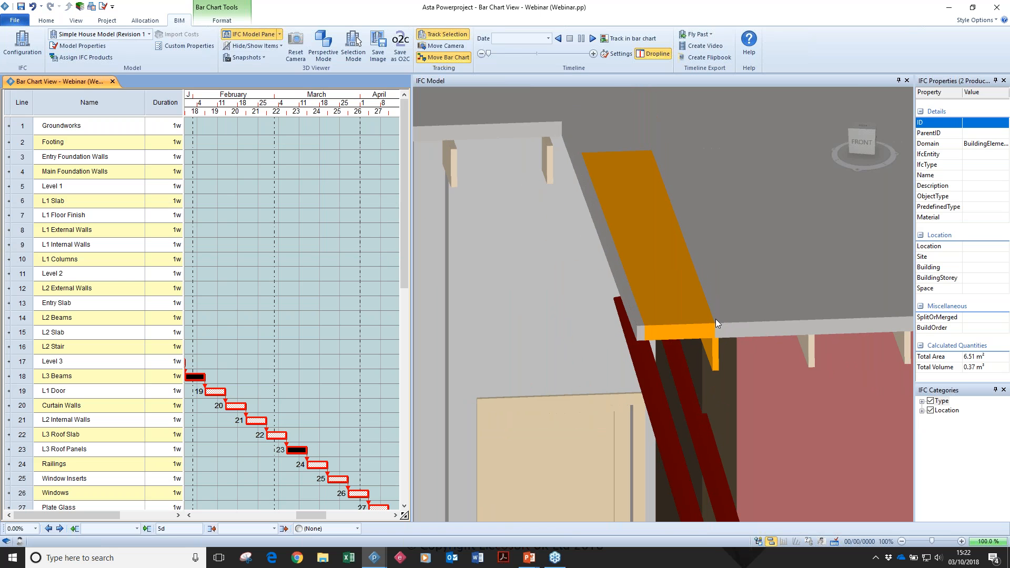
pyautogui.moveTo(735, 305); pyautogui.dragTo(741, 340)
pyautogui.scroll(-2, 740, 339)
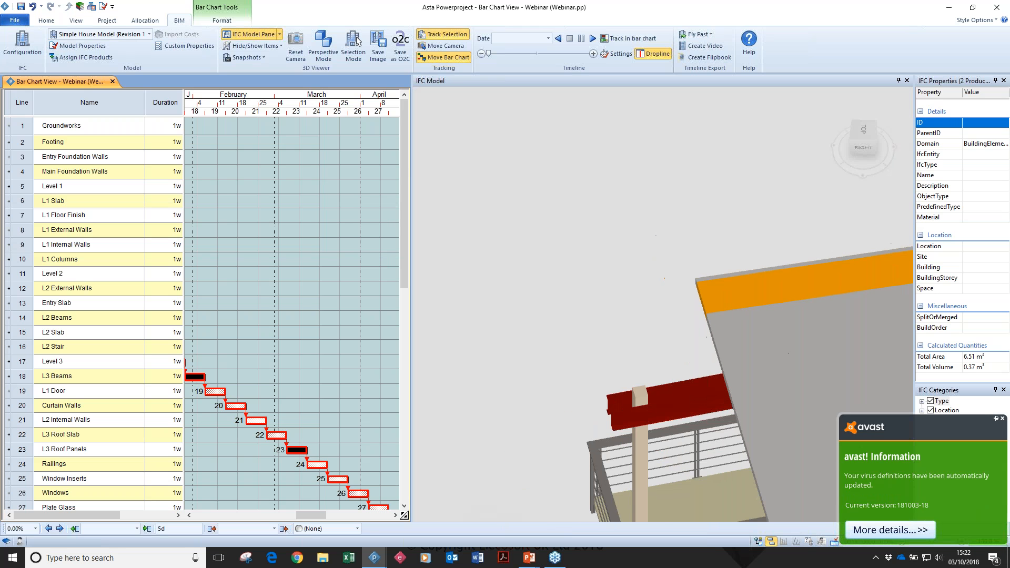
pyautogui.click(1002, 419)
pyautogui.moveTo(738, 364); pyautogui.dragTo(421, 269, button='middle')
pyautogui.scroll(-5, 750, 298)
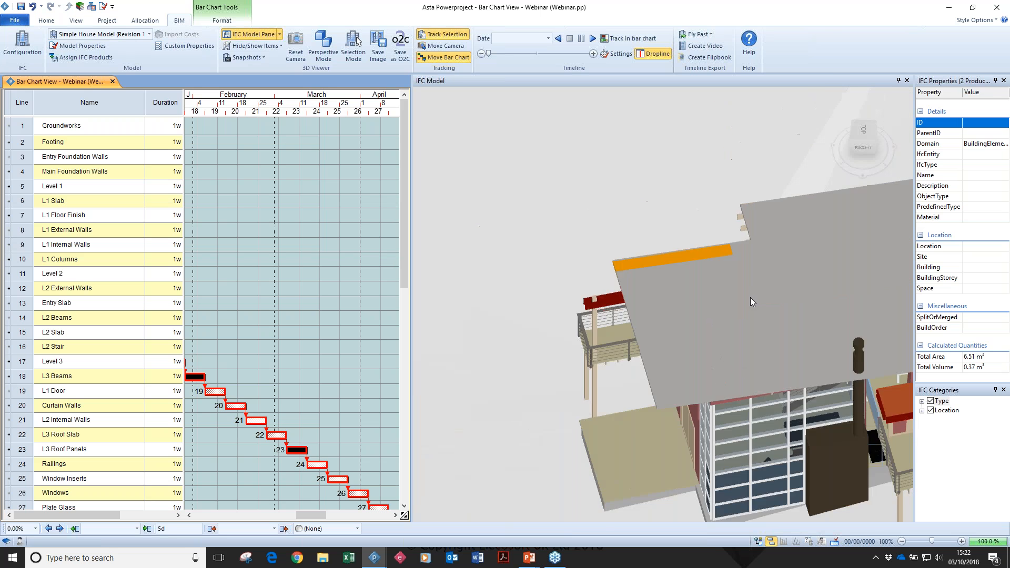
pyautogui.scroll(-3, 750, 297)
pyautogui.moveTo(855, 321); pyautogui.dragTo(740, 304, button='middle')
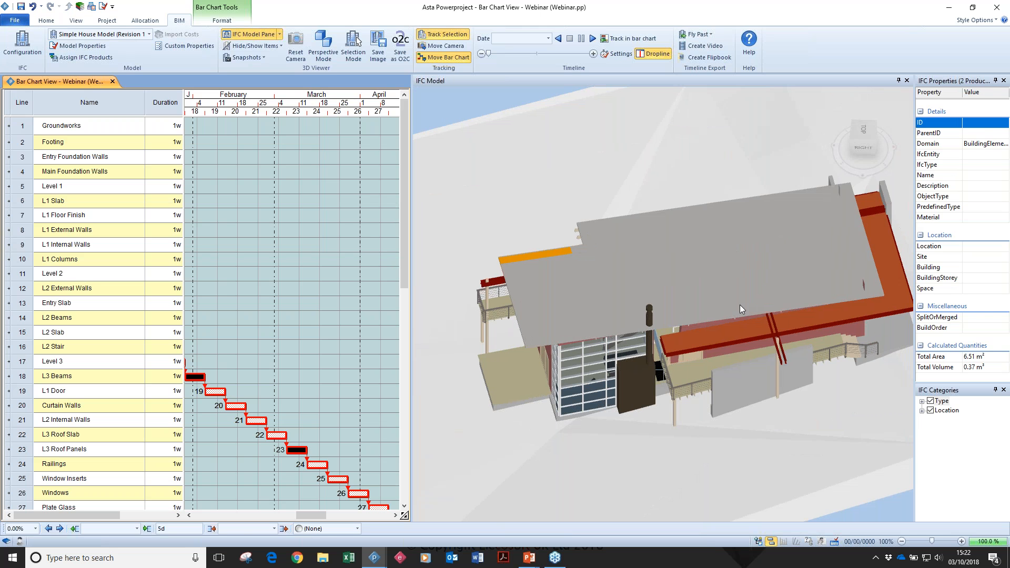
# Split the roof piece with build order 18 manually along a straight line running lengthwise across its side face
pyautogui.click(736, 271)
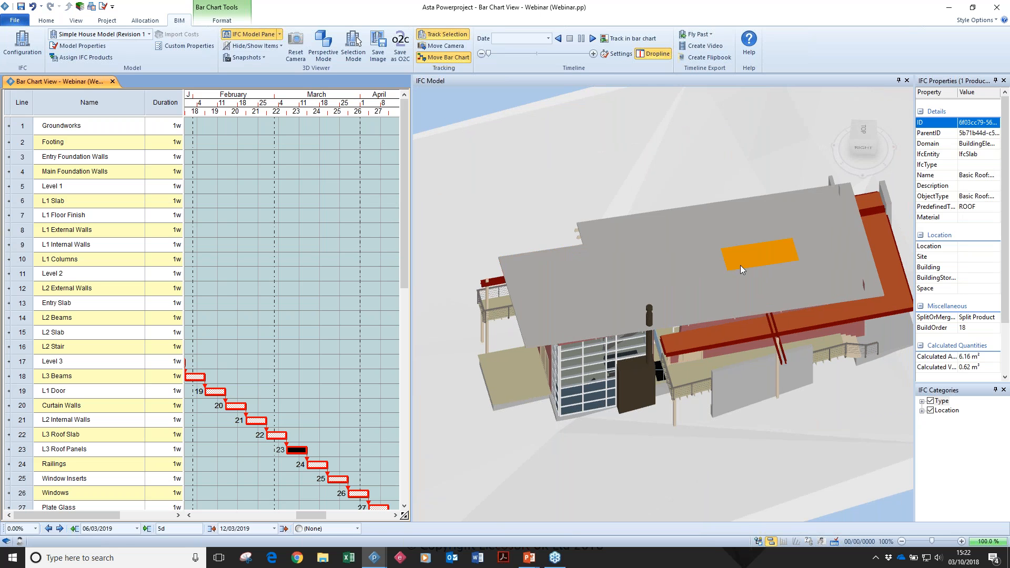
pyautogui.rightClick(739, 265)
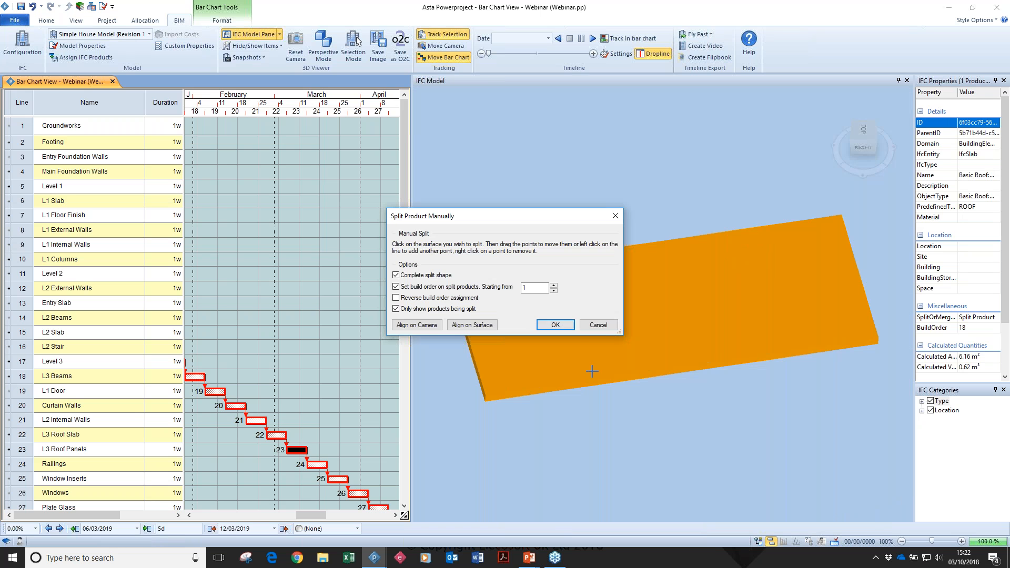
pyautogui.click(564, 325)
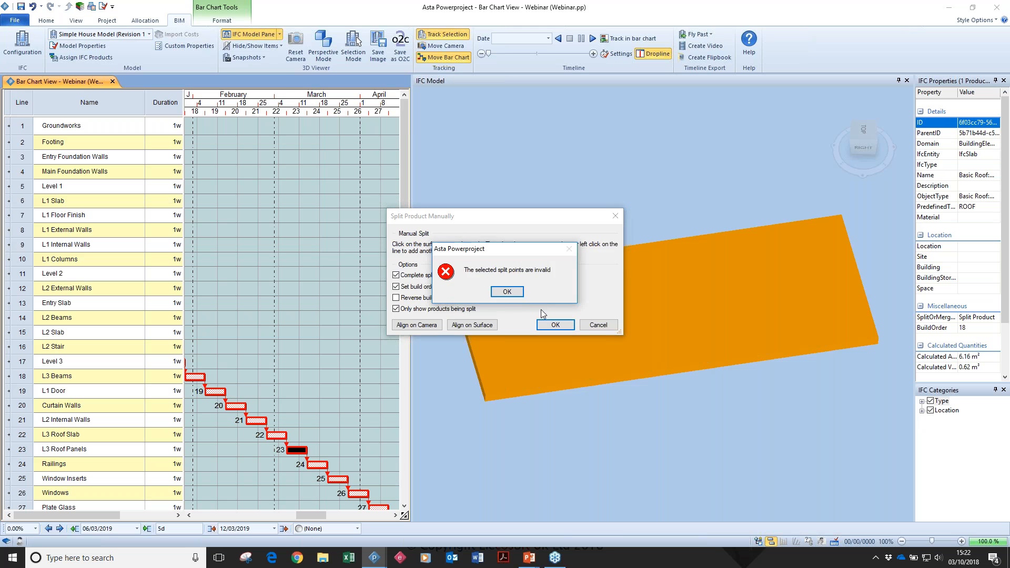
pyautogui.press('Return')
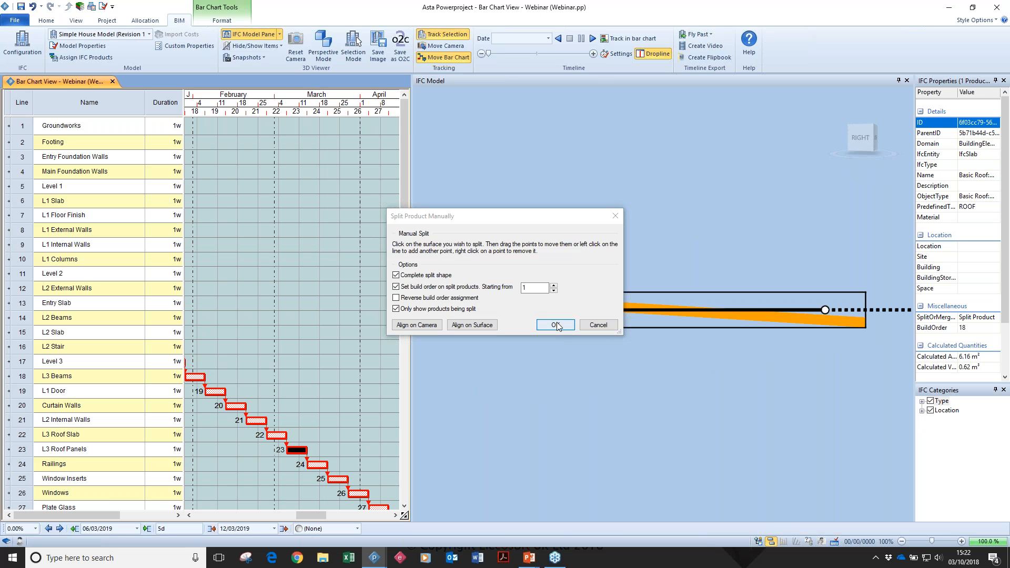
pyautogui.click(554, 325)
pyautogui.click(600, 343)
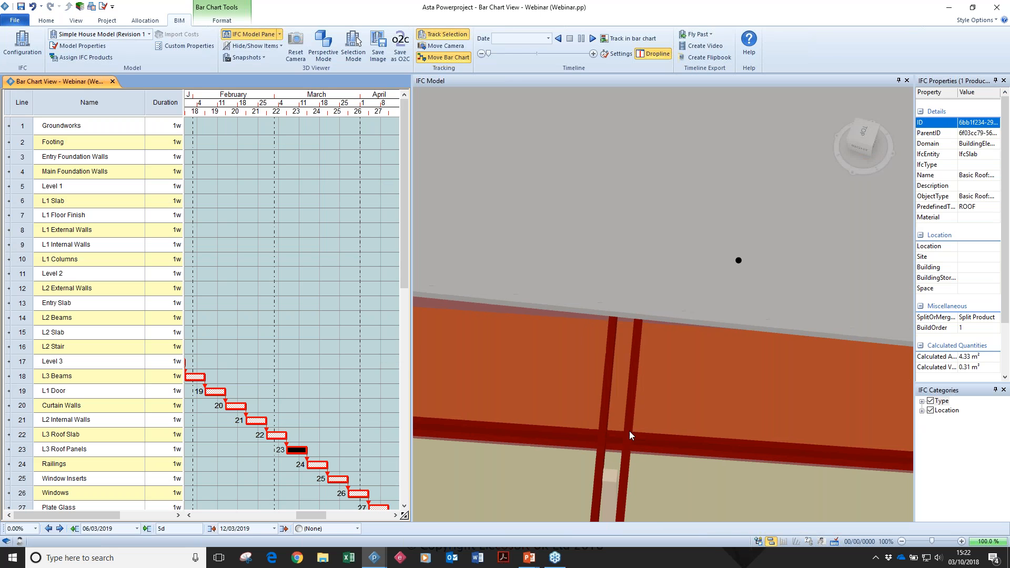
# Start a manual split of the roof piece with build order 17 and lay the split line diagonally from corner to corner
pyautogui.click(672, 230)
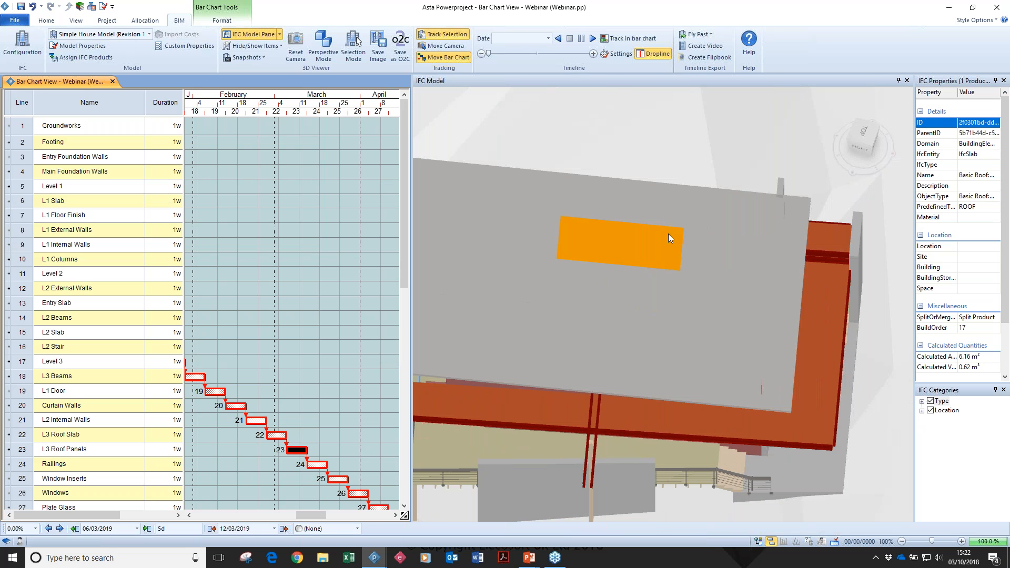
pyautogui.rightClick(655, 245)
pyautogui.click(708, 383)
pyautogui.click(502, 344)
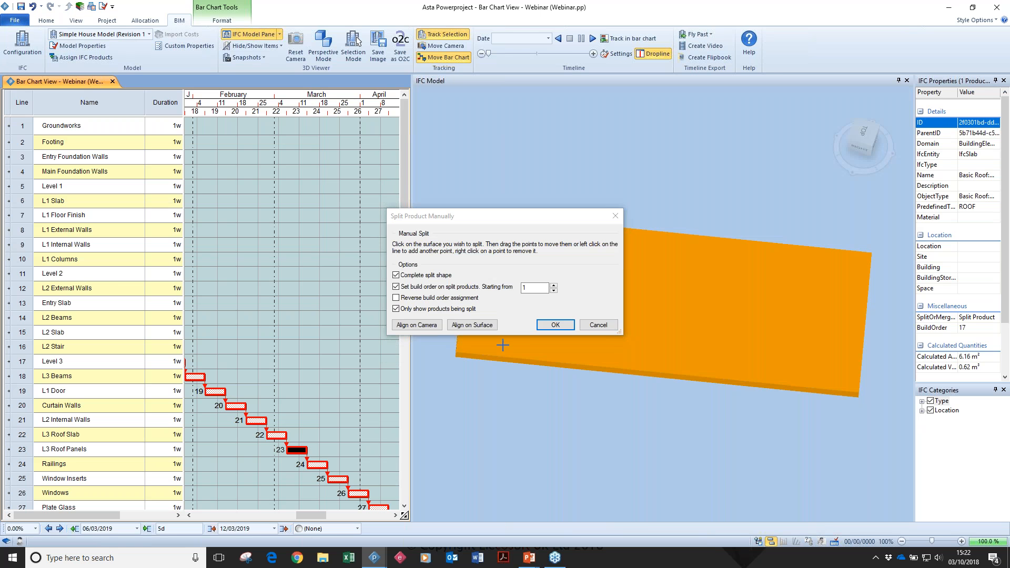
pyautogui.click(787, 298)
pyautogui.moveTo(524, 217); pyautogui.dragTo(247, 234)
pyautogui.moveTo(497, 305); pyautogui.dragTo(447, 203)
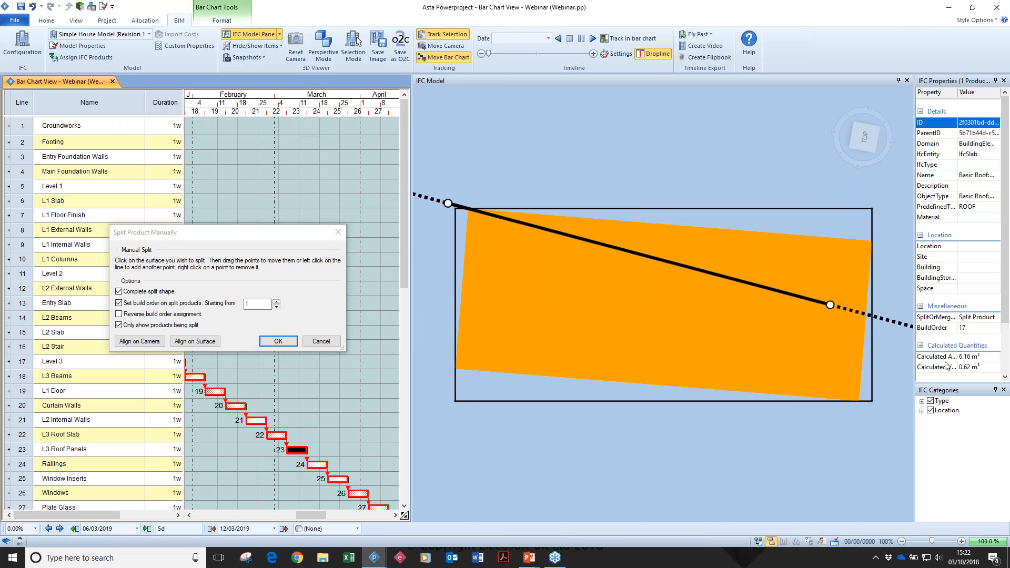
pyautogui.moveTo(829, 305); pyautogui.dragTo(878, 409)
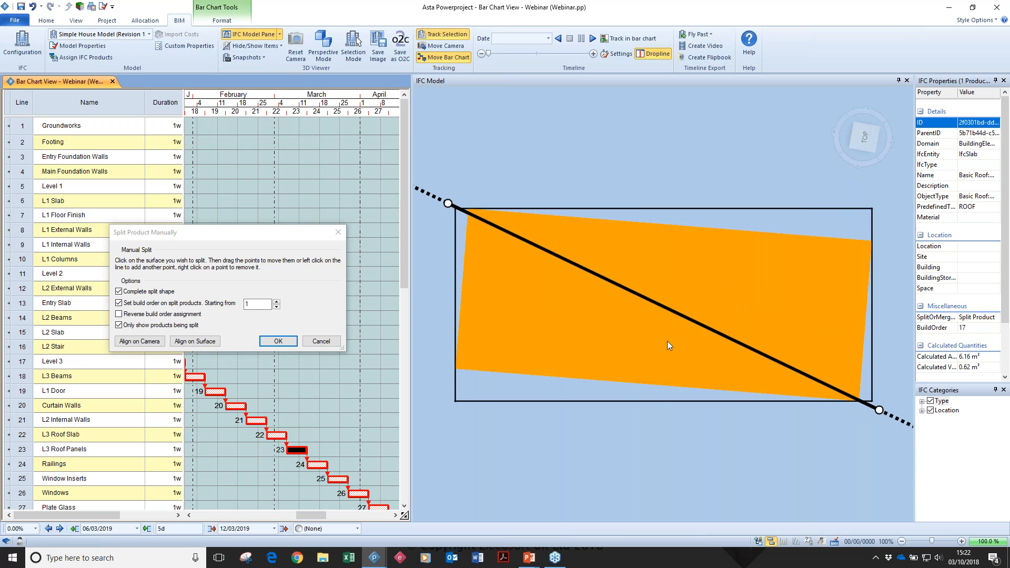
# Reshape the split line into a closed six-point zigzag inside one end of the roof piece and apply the split
pyautogui.moveTo(446, 204); pyautogui.dragTo(860, 250)
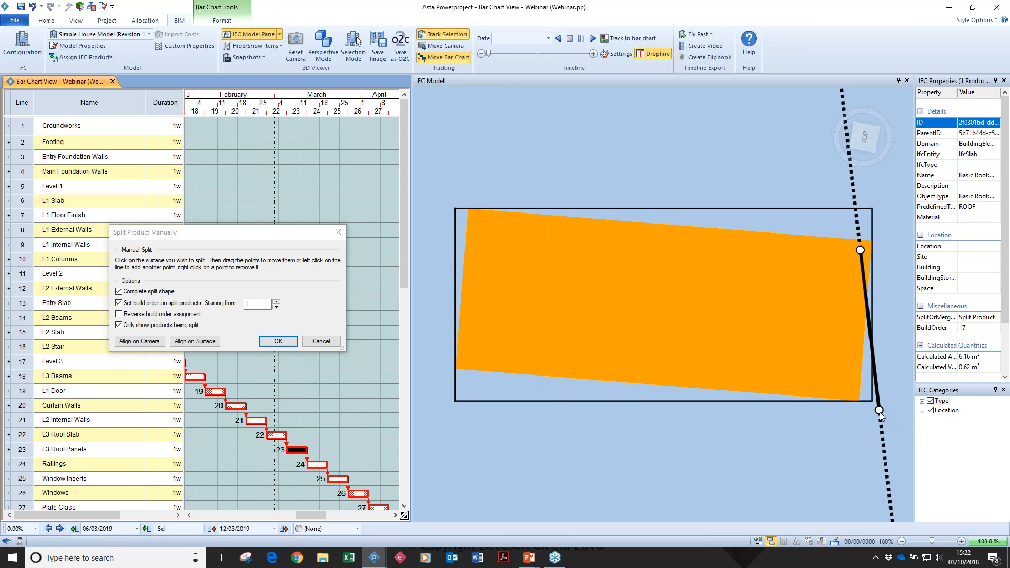
pyautogui.moveTo(879, 410); pyautogui.dragTo(850, 392)
pyautogui.moveTo(859, 263); pyautogui.dragTo(718, 264)
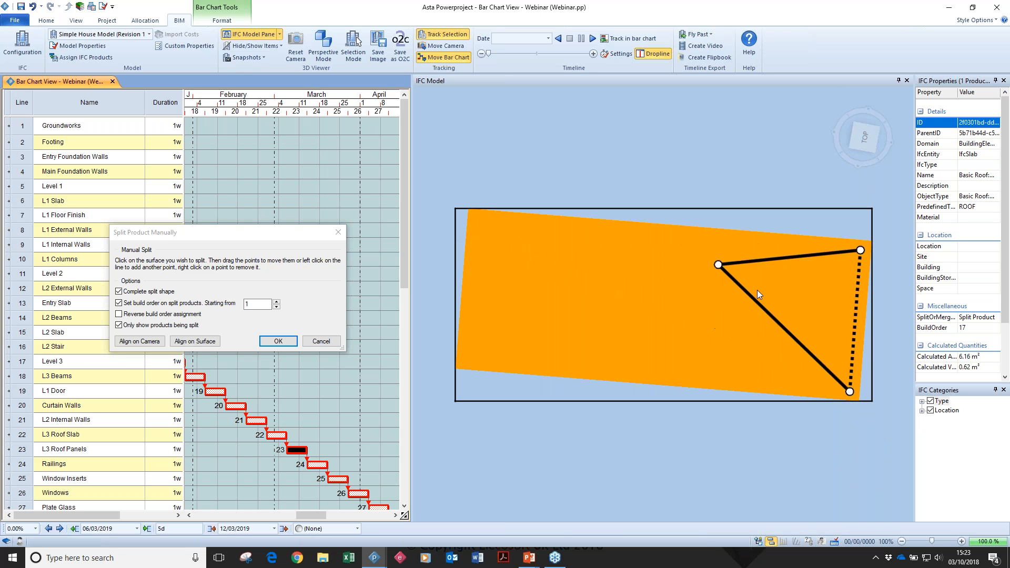
pyautogui.moveTo(768, 313); pyautogui.dragTo(838, 276)
pyautogui.moveTo(841, 310); pyautogui.dragTo(710, 355)
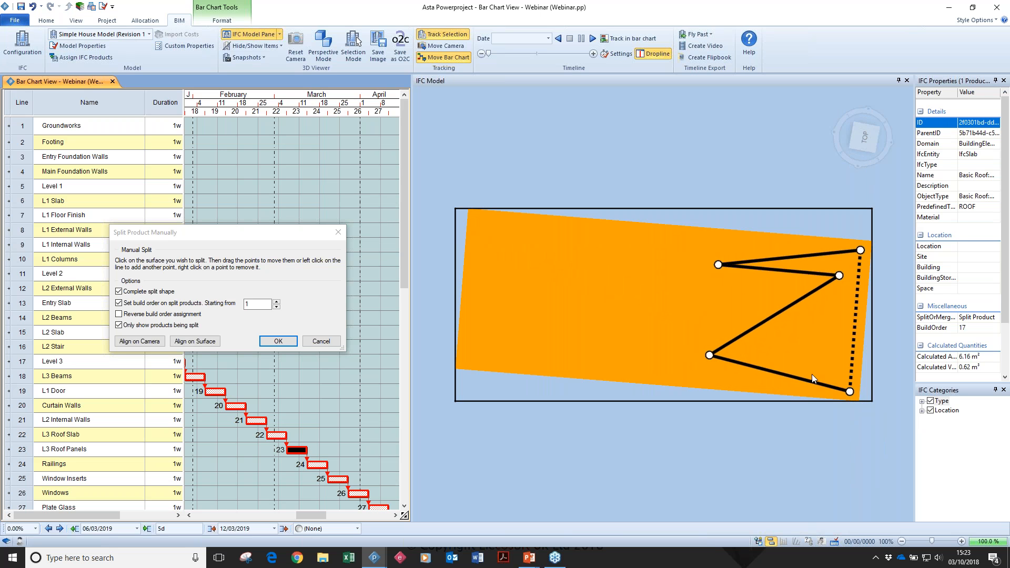
pyautogui.moveTo(806, 383); pyautogui.dragTo(824, 330)
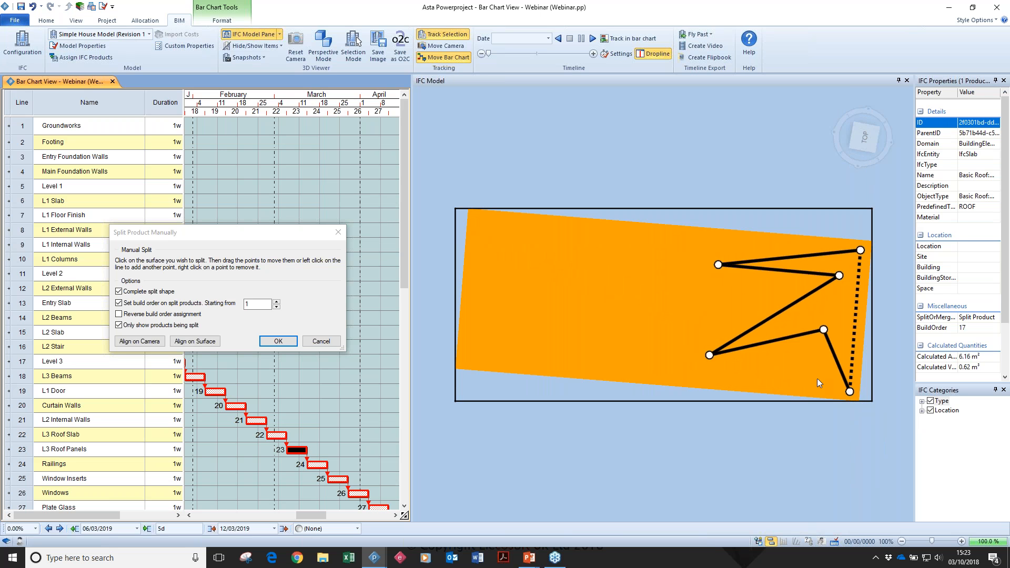
pyautogui.click(261, 343)
pyautogui.click(551, 345)
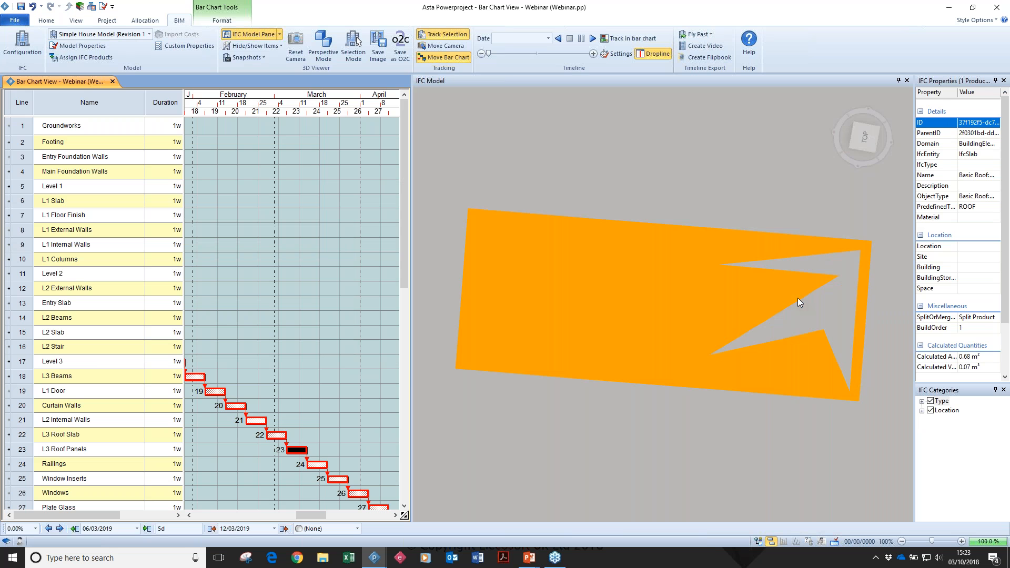
# Inspect the zigzag split from the overall model view and check the build orders of several roof pieces near the end of the roof
pyautogui.scroll(-5, 677, 342)
pyautogui.moveTo(666, 347)
pyautogui.mouseDown()
pyautogui.moveTo(655, 360)
pyautogui.moveTo(680, 364)
pyautogui.moveTo(682, 355)
pyautogui.mouseUp()
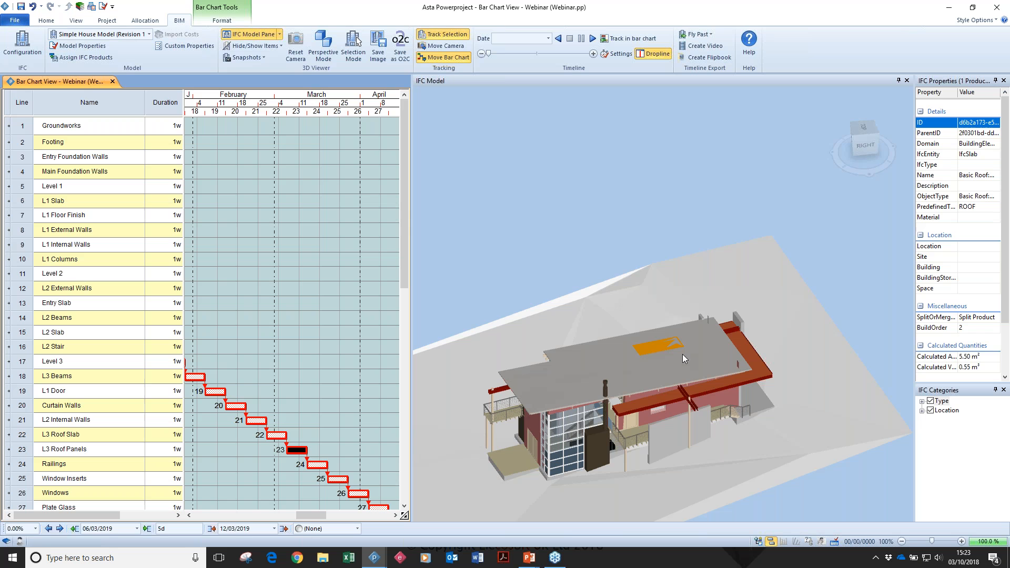
pyautogui.click(551, 397)
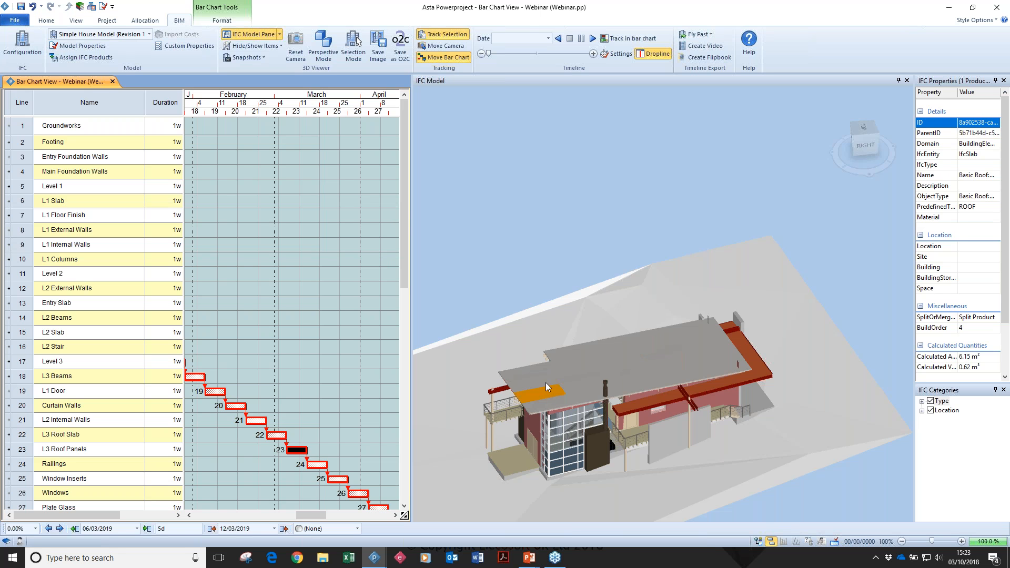
pyautogui.click(544, 381)
pyautogui.click(541, 367)
pyautogui.click(541, 375)
pyautogui.click(545, 384)
# Check the build orders of the merged roof product near the middle of the roof and the split pieces inside its openings
pyautogui.click(624, 364)
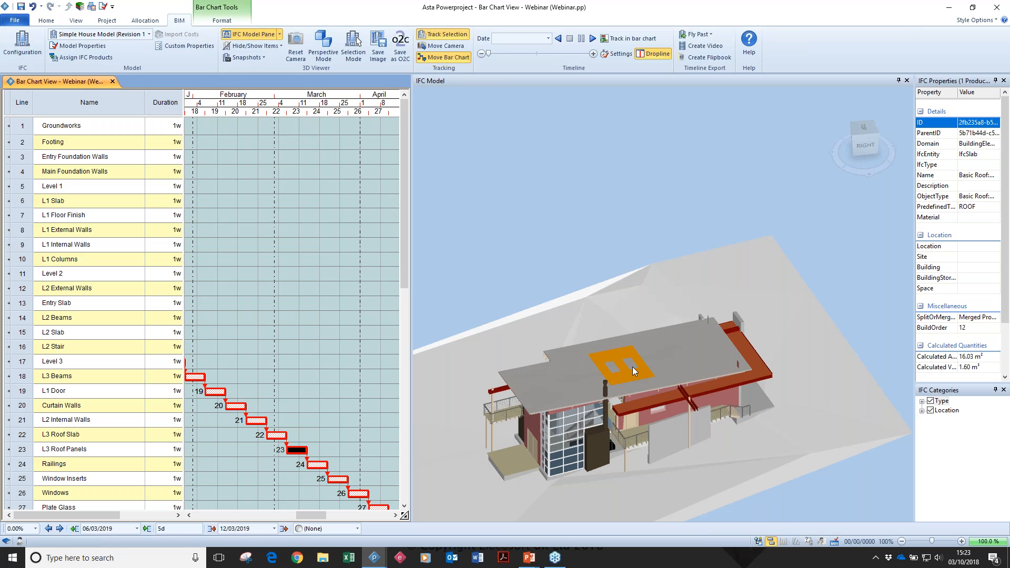
pyautogui.click(632, 365)
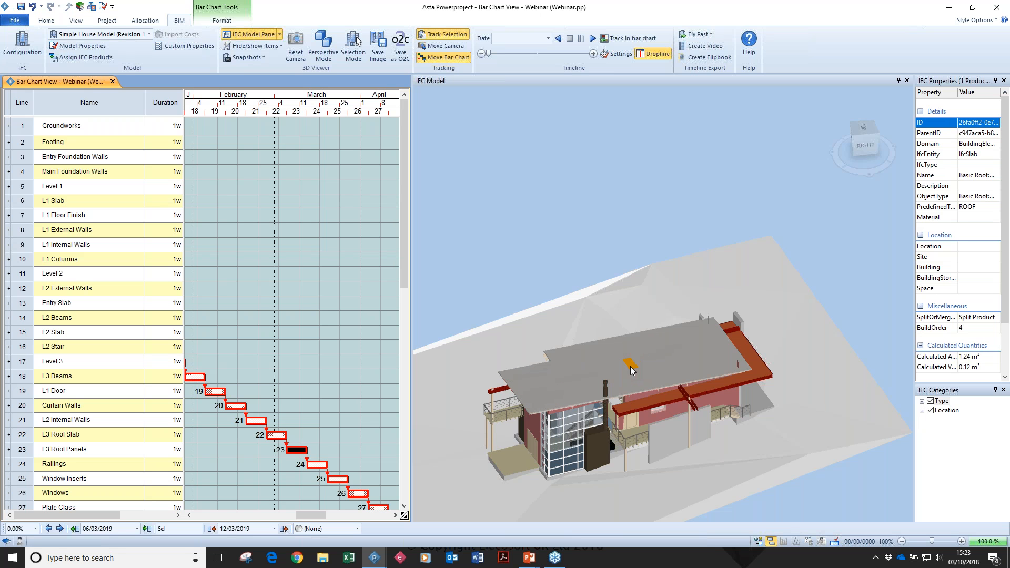
pyautogui.click(979, 327)
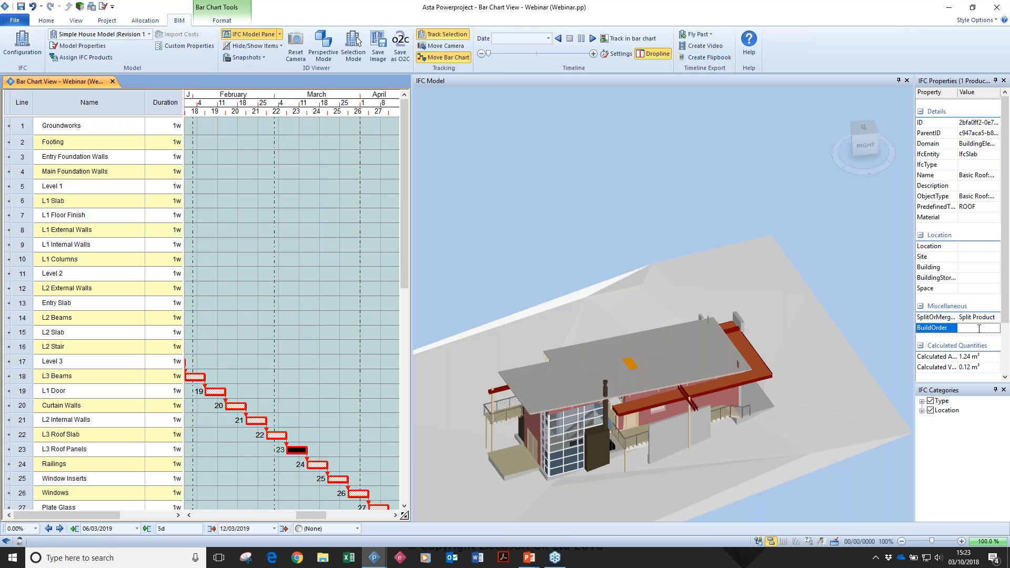
pyautogui.click(616, 370)
pyautogui.click(973, 328)
pyautogui.click(811, 263)
pyautogui.click(626, 369)
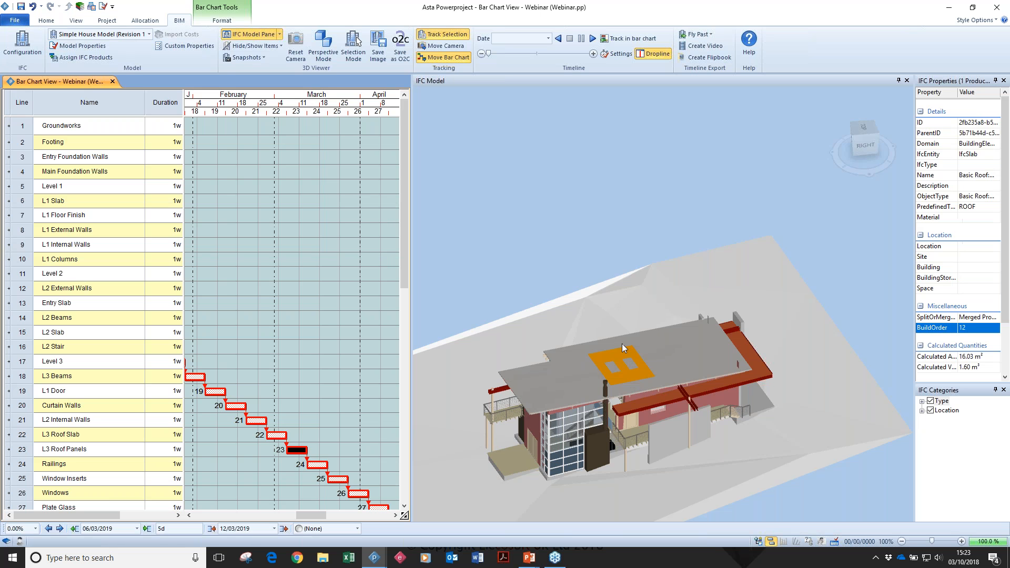
# Preview the roof panel build sequence by moving the timeline to the L3 Roof Panels task, and stop the simulation
pyautogui.click(499, 56)
pyautogui.moveTo(500, 56); pyautogui.dragTo(560, 48)
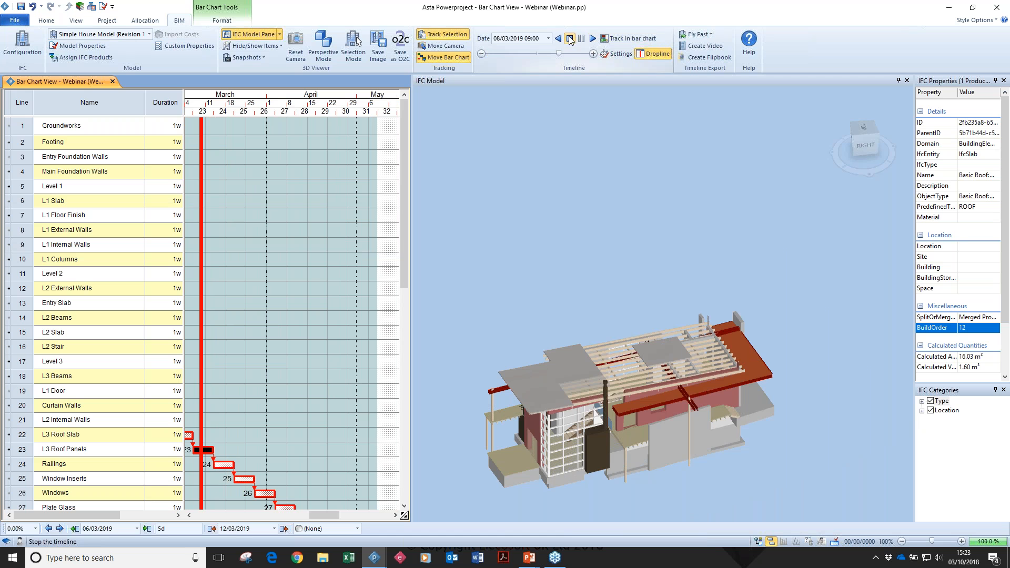
pyautogui.click(569, 39)
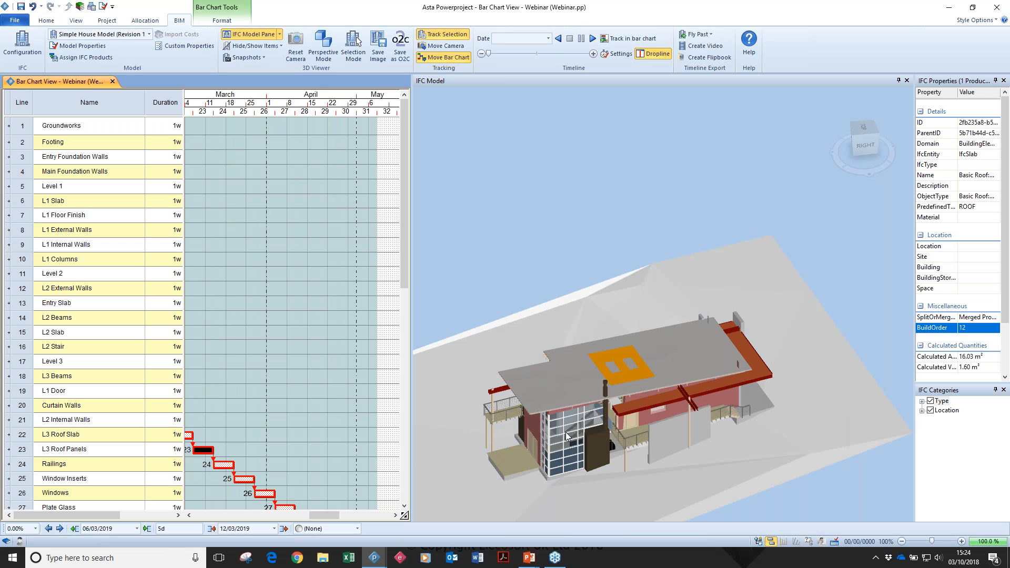
pyautogui.moveTo(572, 451); pyautogui.dragTo(659, 339, button='middle')
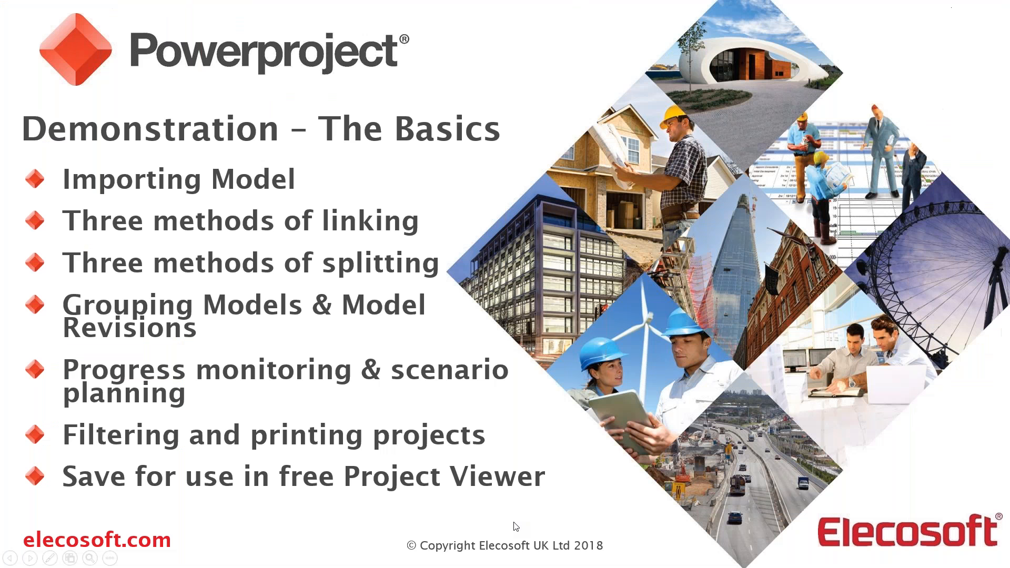
# Switch to the University Build project and inspect the Pilling, Pile Caps, Rebar and 01 Colums bars, plus the Pilling baseline bar
pyautogui.hotkey('alt', 'Tab')
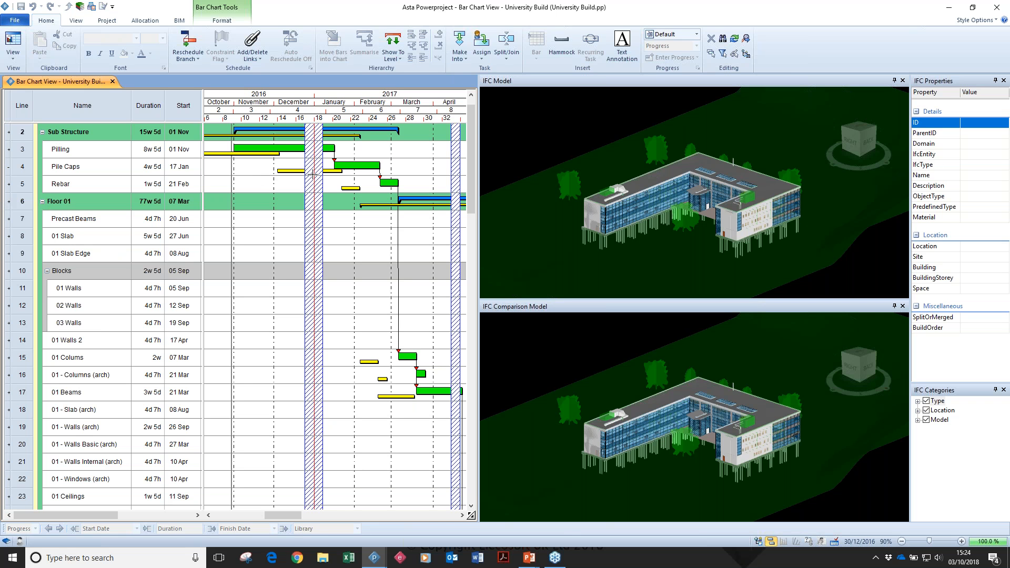
pyautogui.click(285, 150)
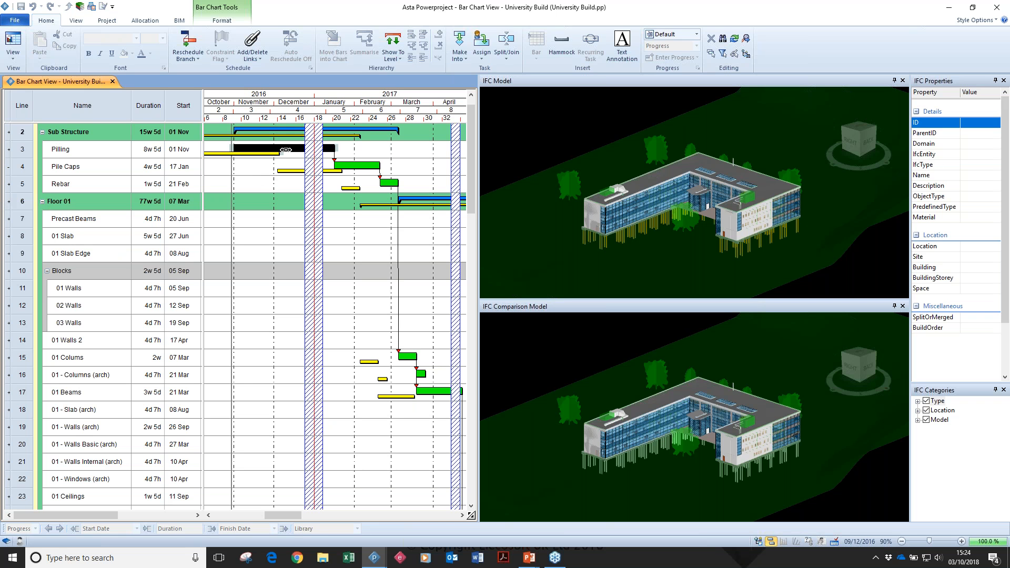
pyautogui.click(356, 165)
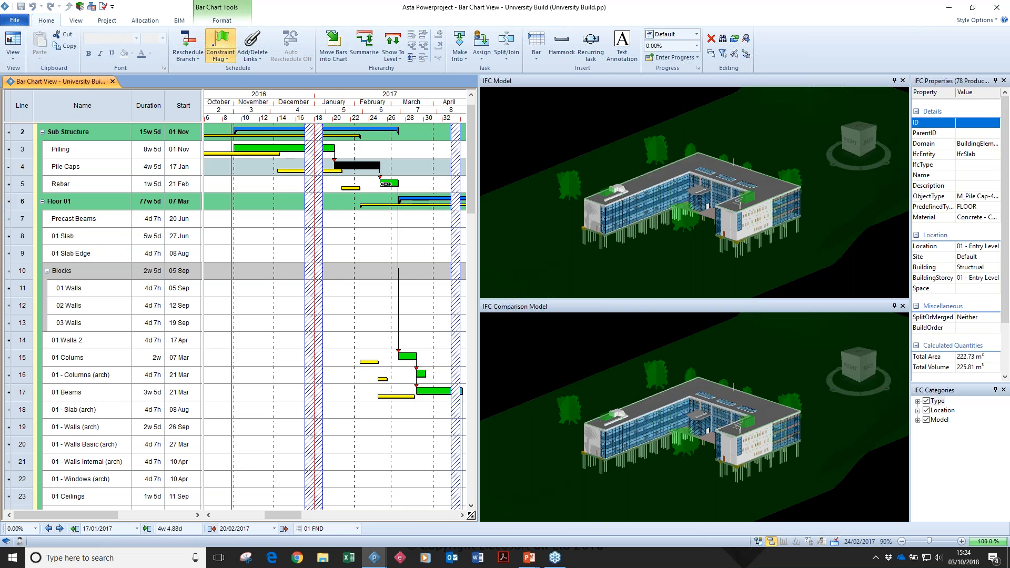
pyautogui.click(390, 183)
pyautogui.click(403, 355)
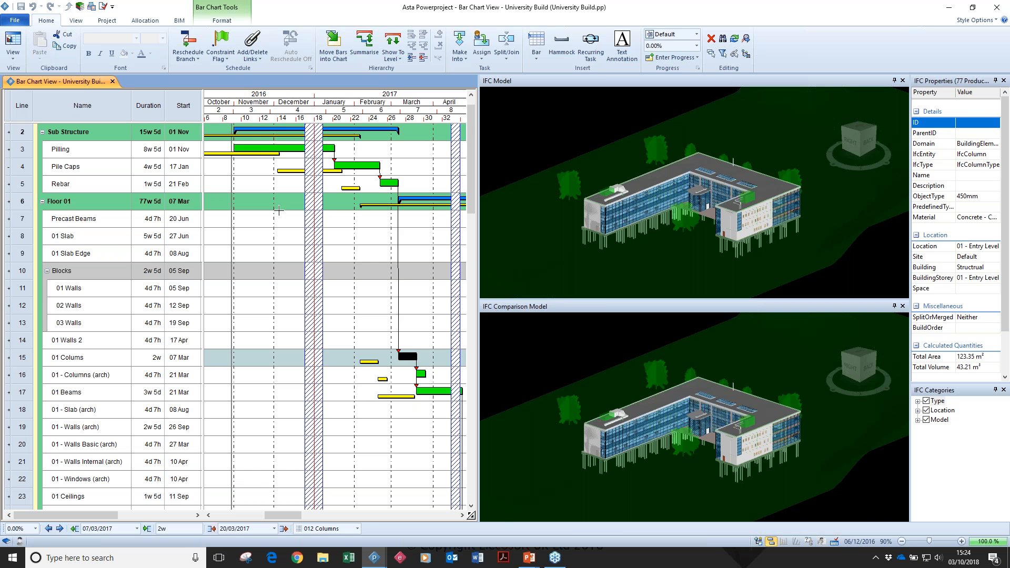
pyautogui.click(282, 162)
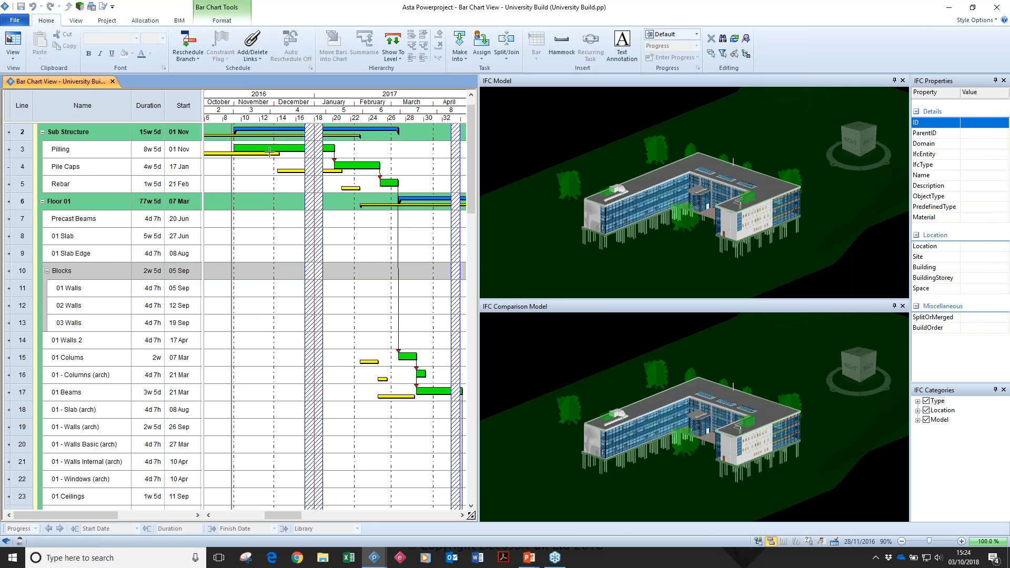
pyautogui.click(270, 152)
# Review the model's timeline settings and choose Current Baseline as the baseline for the comparison simulation
pyautogui.click(179, 20)
pyautogui.click(616, 53)
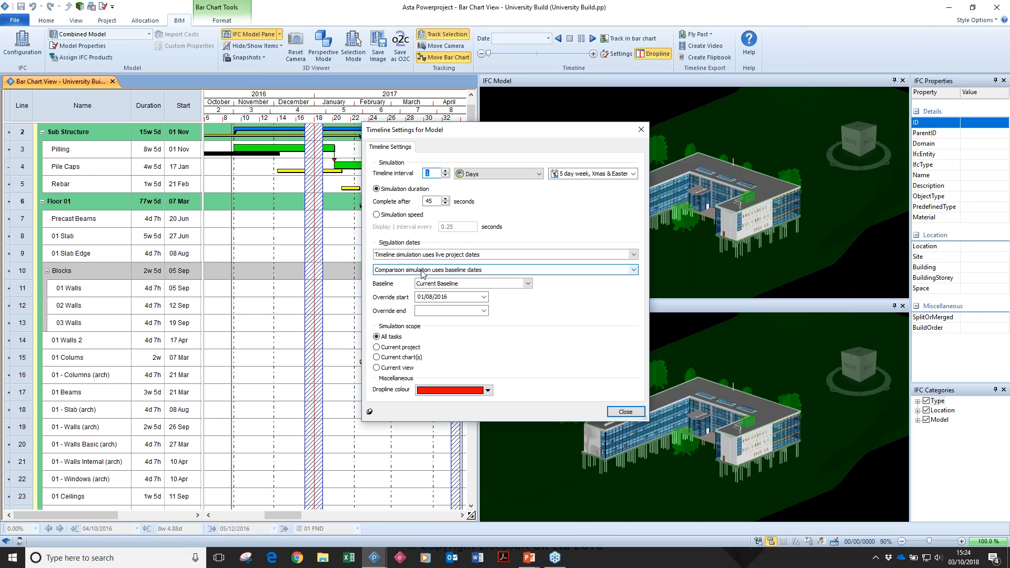
pyautogui.moveTo(434, 131); pyautogui.dragTo(261, 125)
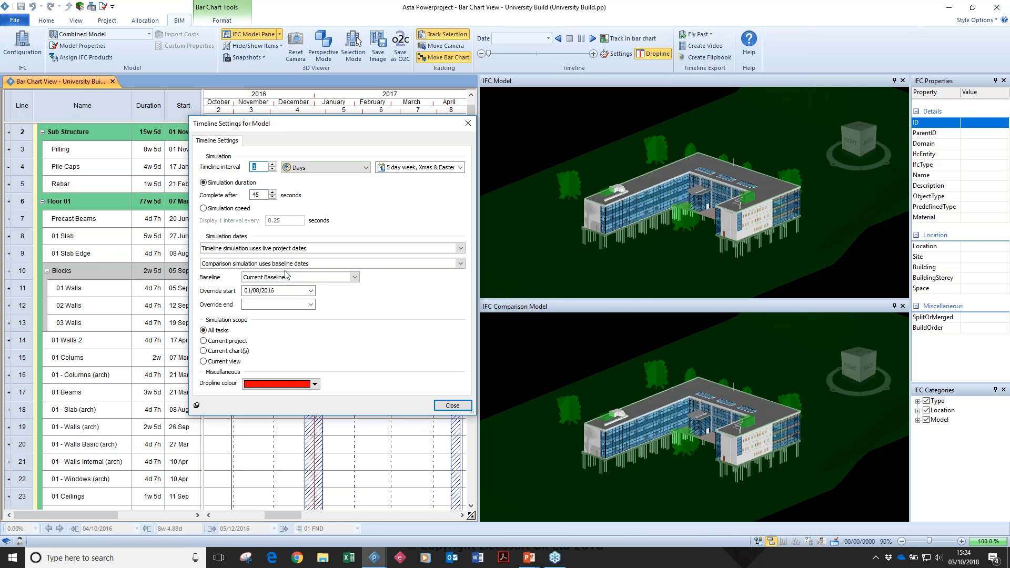
pyautogui.click(322, 277)
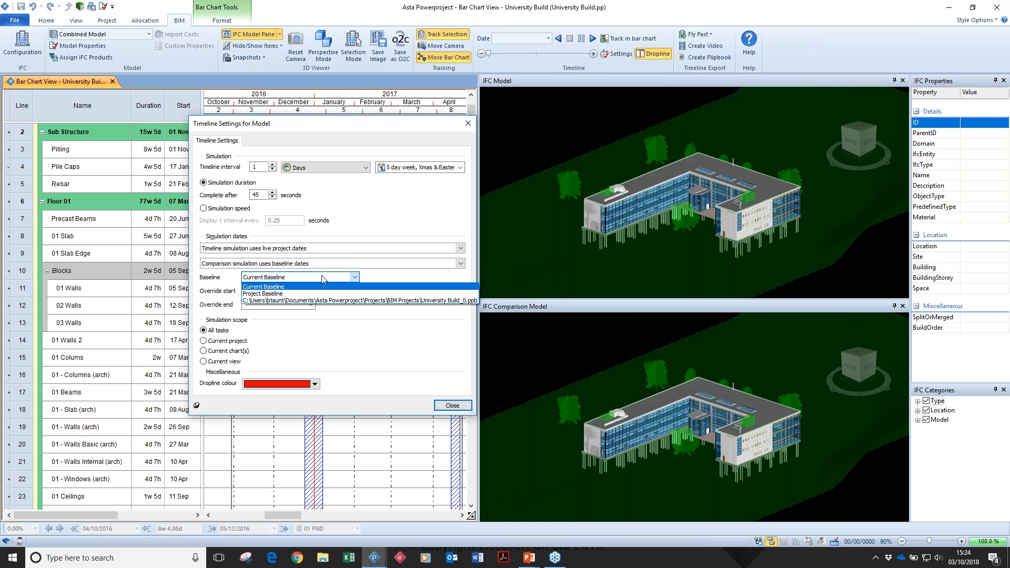
pyautogui.click(322, 285)
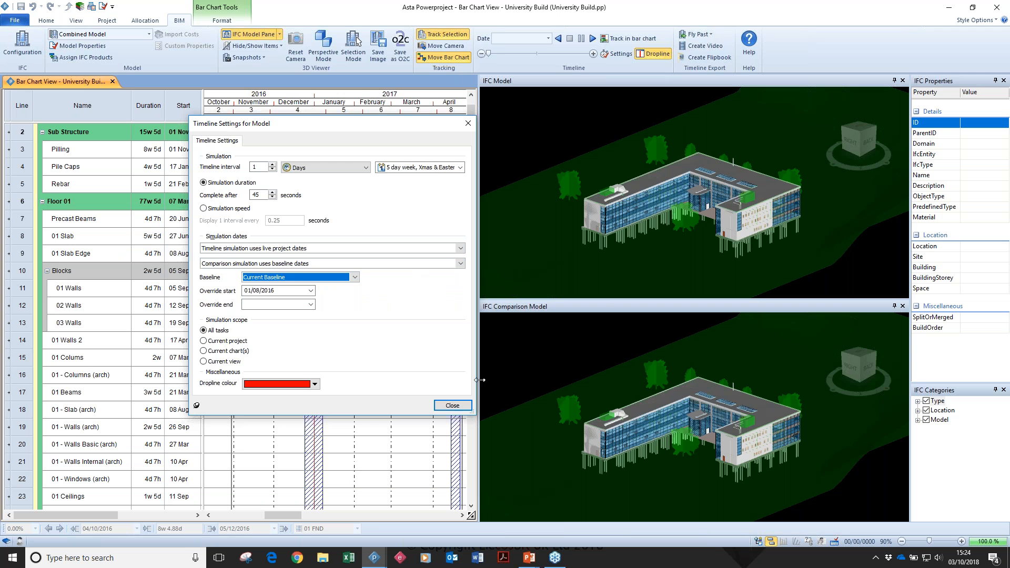
pyautogui.click(452, 405)
# Play the timeline simulation, pause it at 31/01/2017 and compare the foundations in the live and comparison models
pyautogui.click(592, 38)
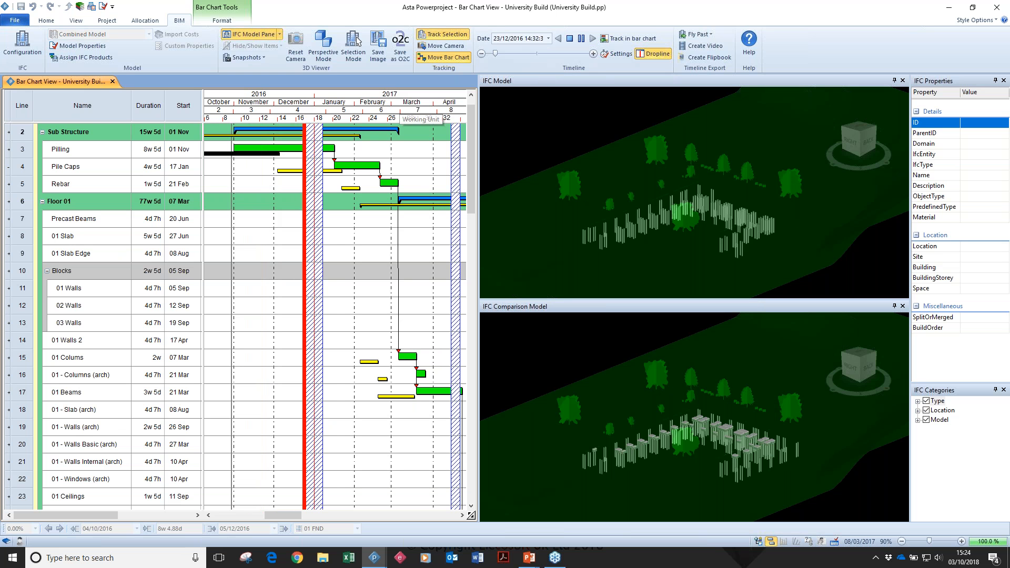
pyautogui.click(581, 39)
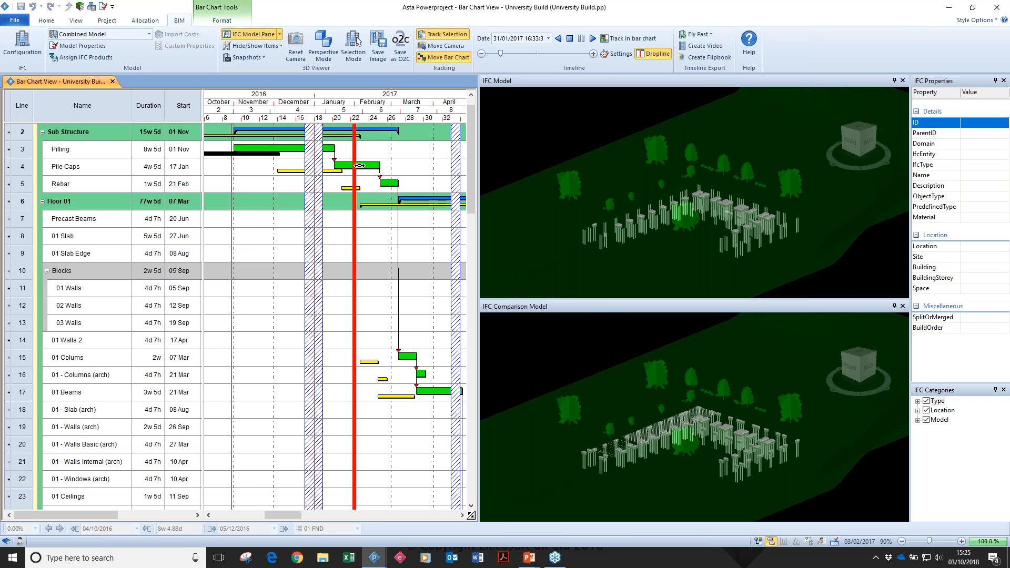
pyautogui.scroll(10, 746, 435)
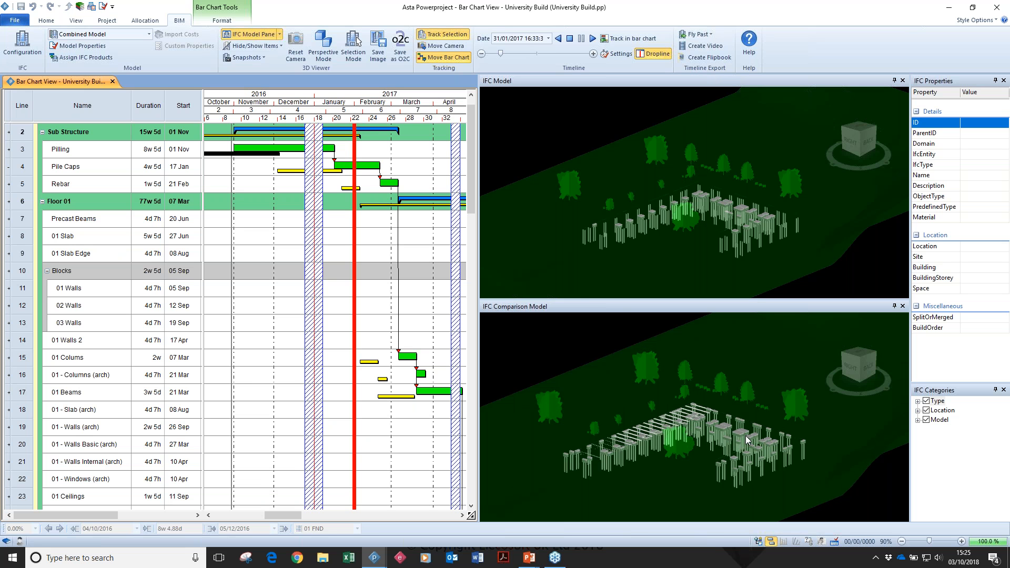
pyautogui.scroll(-10, 810, 437)
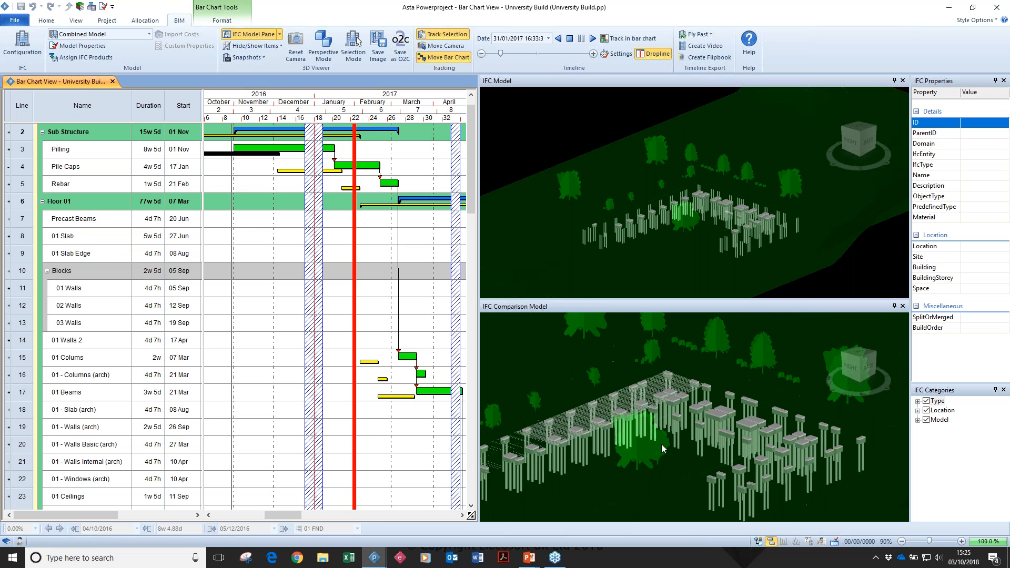
pyautogui.scroll(-5, 519, 468)
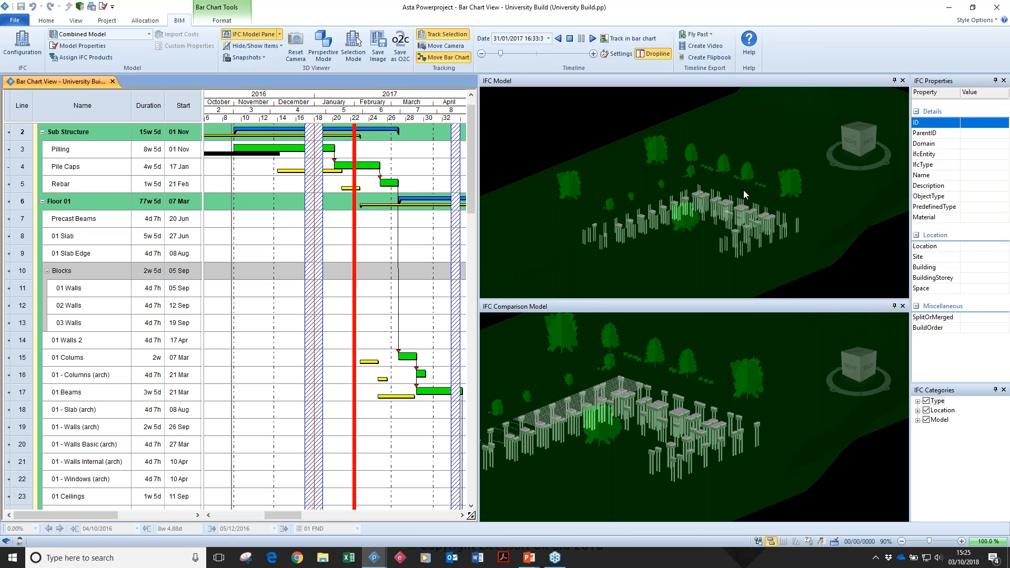
pyautogui.scroll(10, 743, 190)
pyautogui.scroll(-10, 601, 231)
pyautogui.moveTo(708, 221); pyautogui.dragTo(676, 254, button='middle')
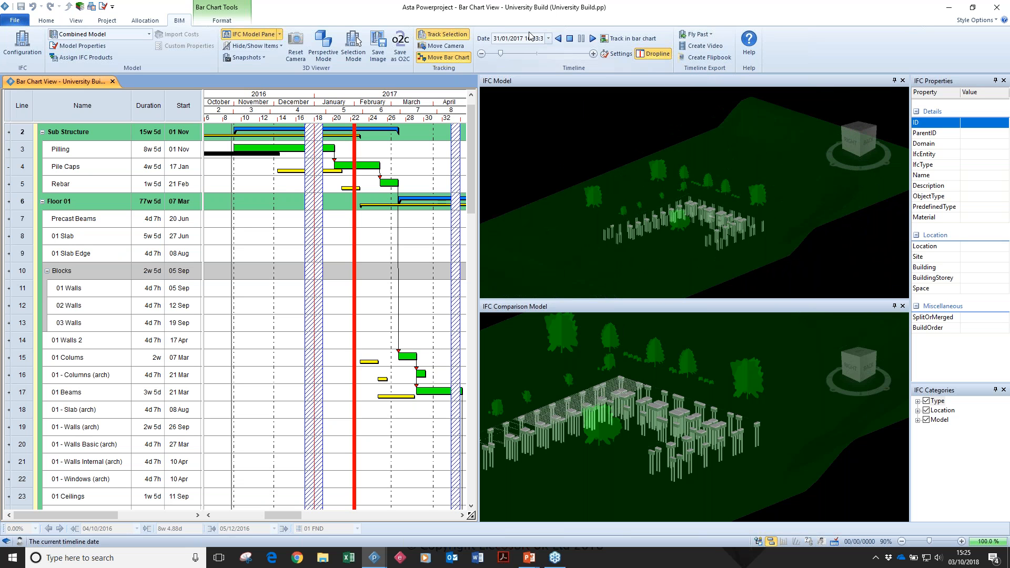
# Resume the simulation, match the comparison model's view to the IFC model viewpoint, and pause at 13/12/2017
pyautogui.click(598, 37)
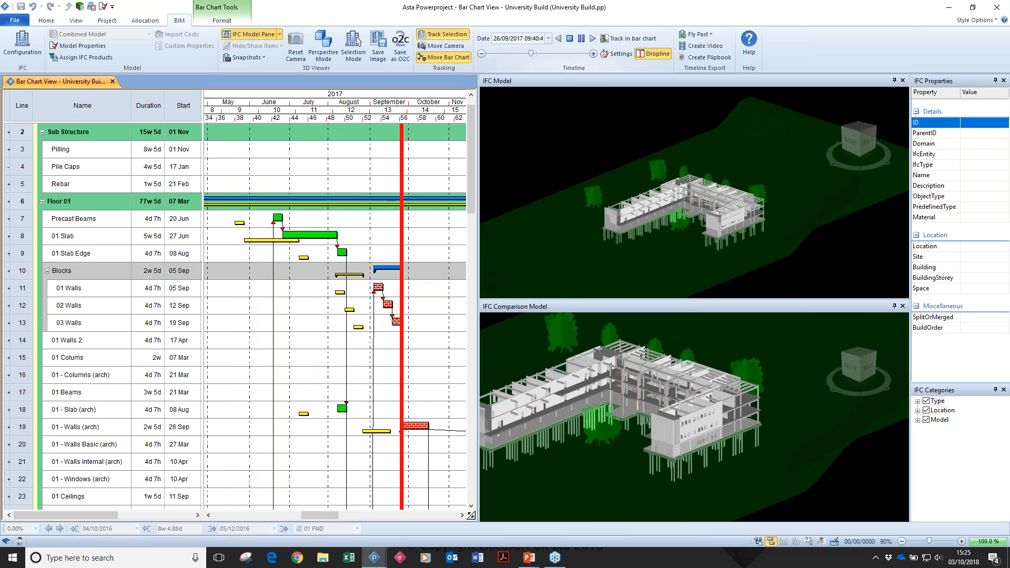
pyautogui.rightClick(724, 389)
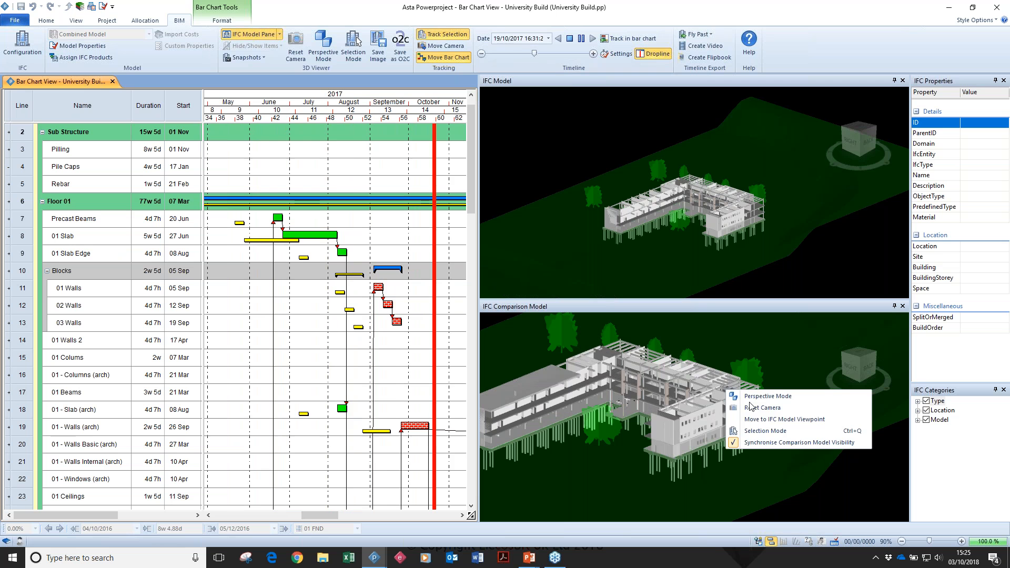
pyautogui.click(774, 420)
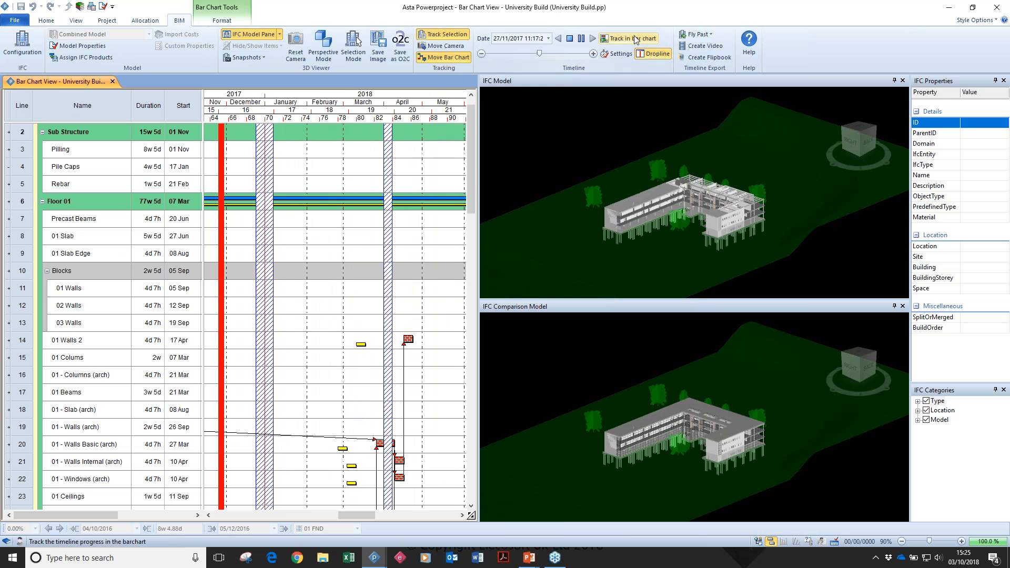
pyautogui.click(581, 39)
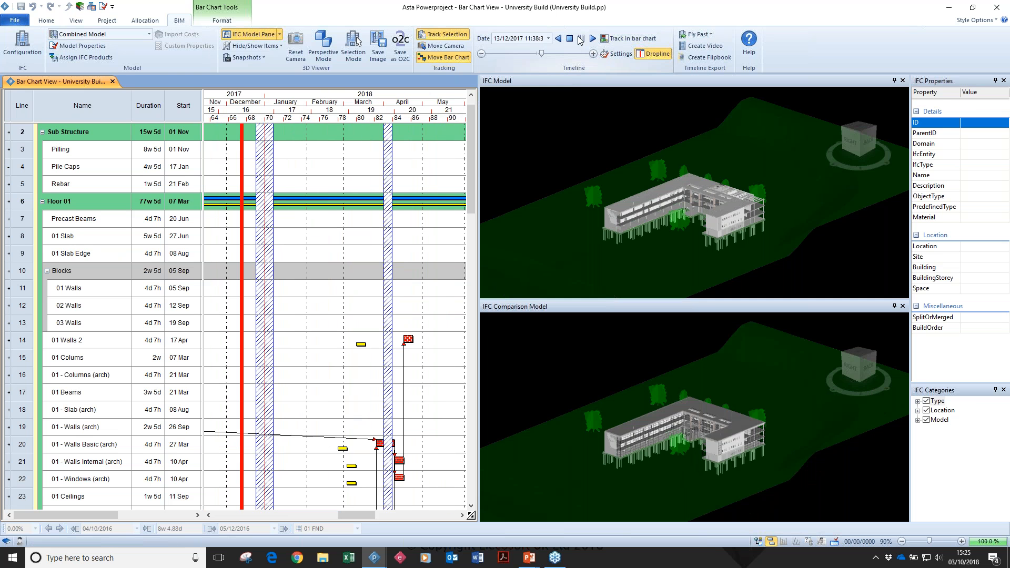
# Review the hide/show options for model items and the Combined Model's timeline behaviour and colours for each IFC task type
pyautogui.click(252, 46)
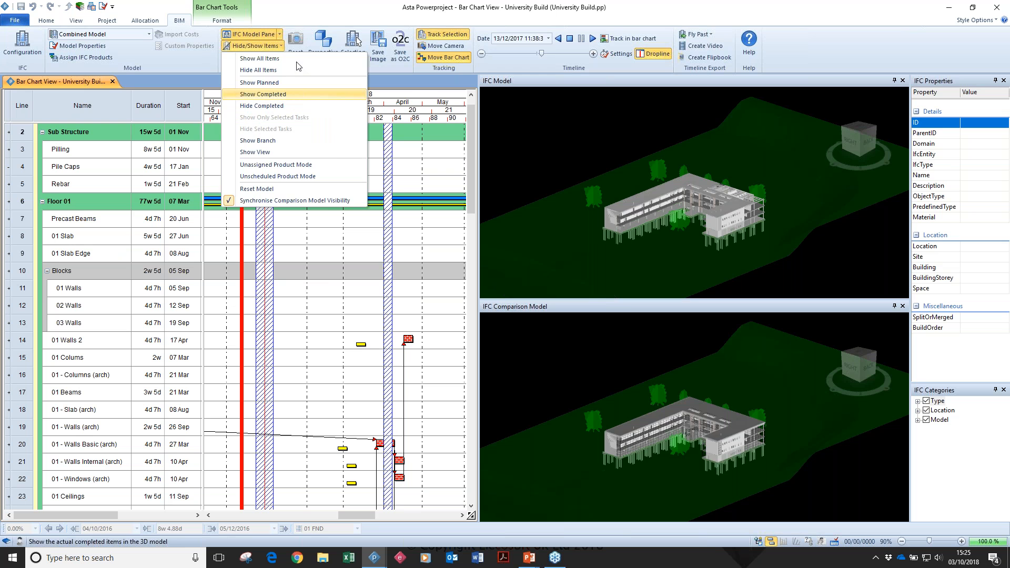
pyautogui.click(292, 12)
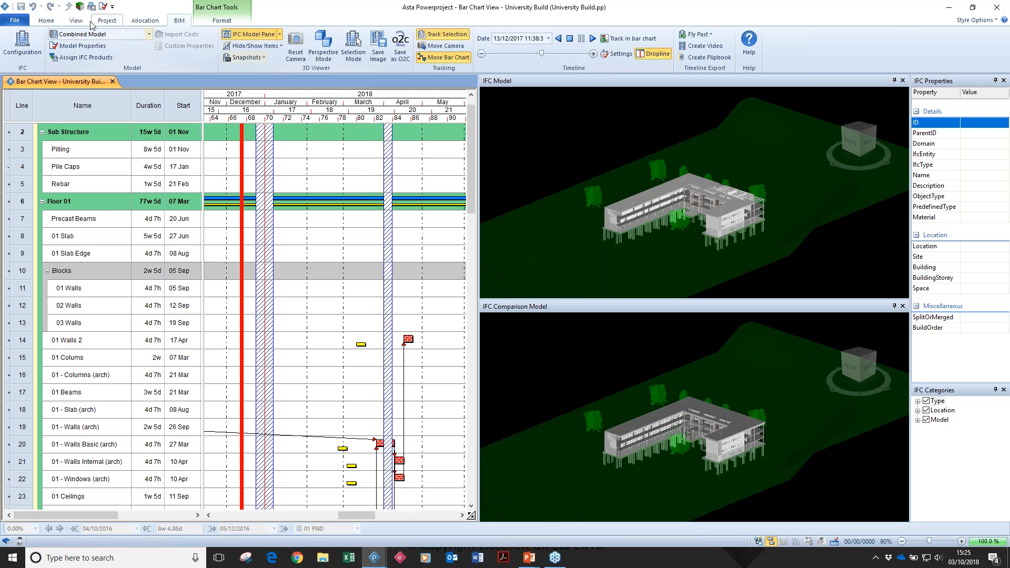
pyautogui.click(83, 46)
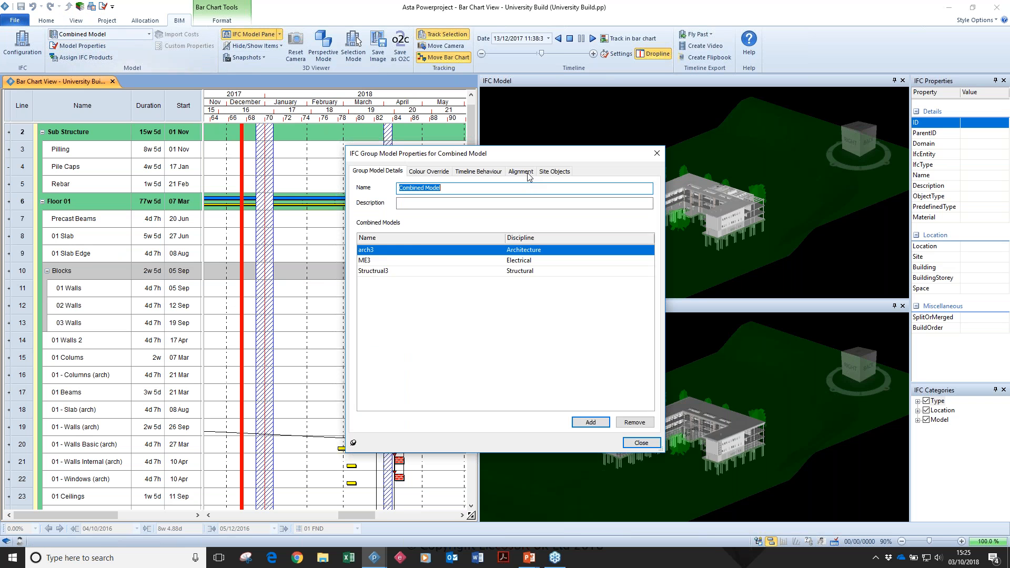
pyautogui.click(478, 171)
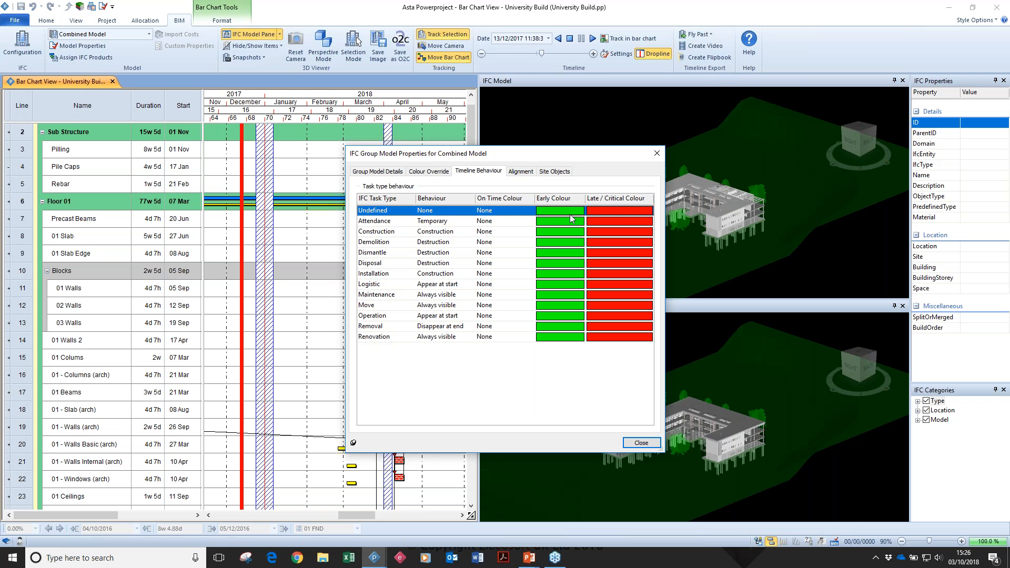
pyautogui.click(643, 443)
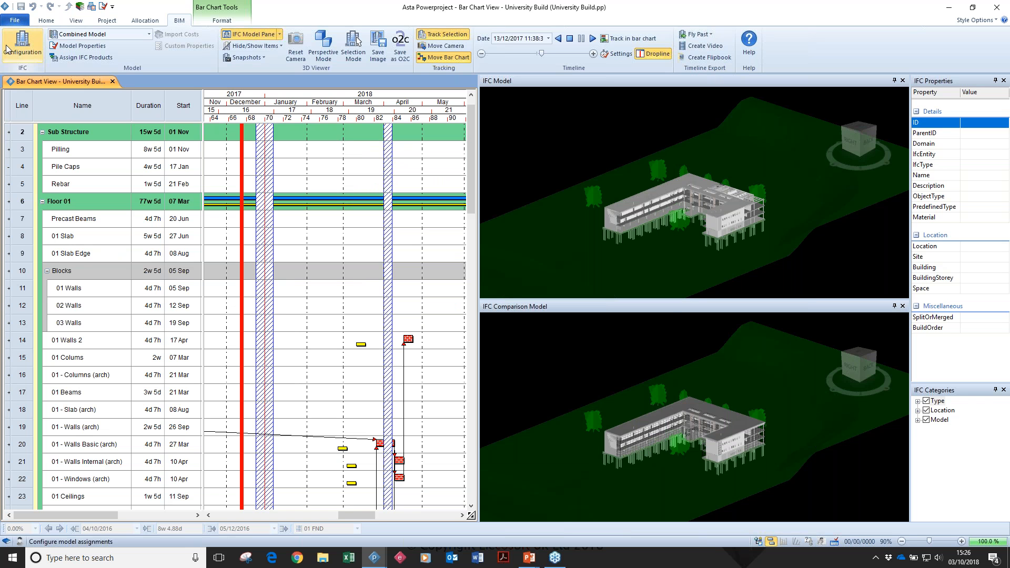
# Set the A4 printer page for the University Build printout to landscape orientation
pyautogui.click(15, 20)
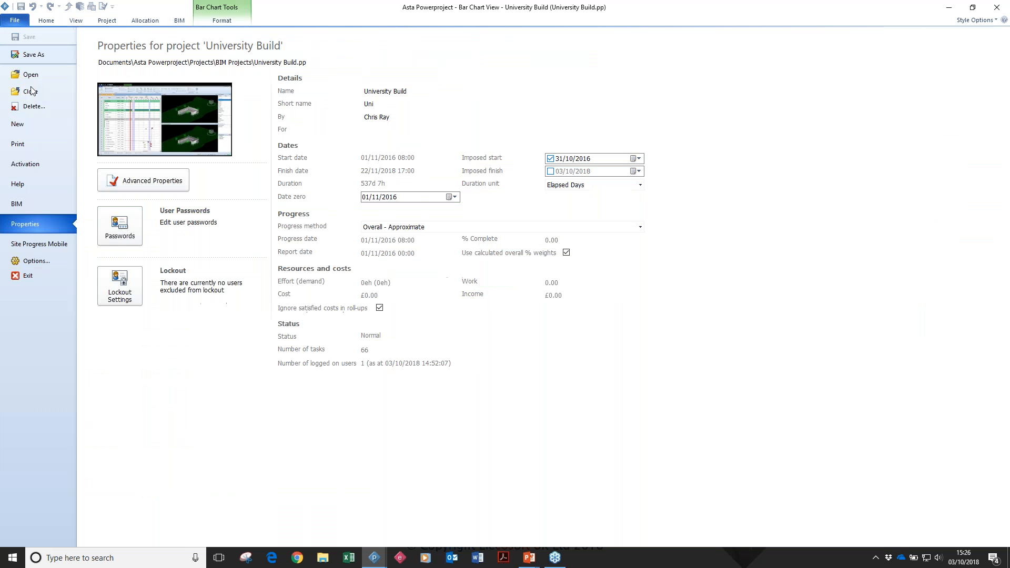
pyautogui.click(29, 146)
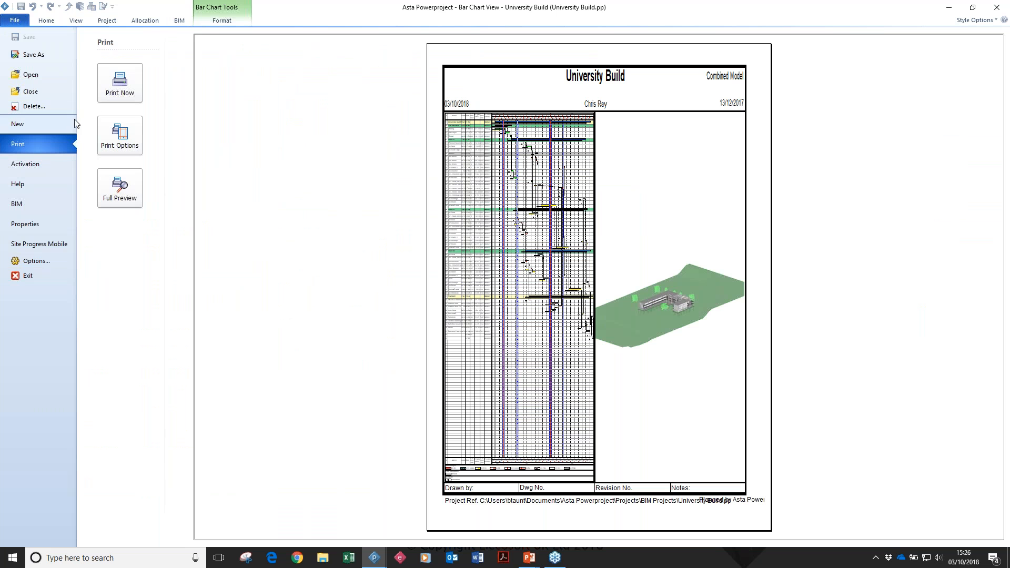
pyautogui.click(121, 118)
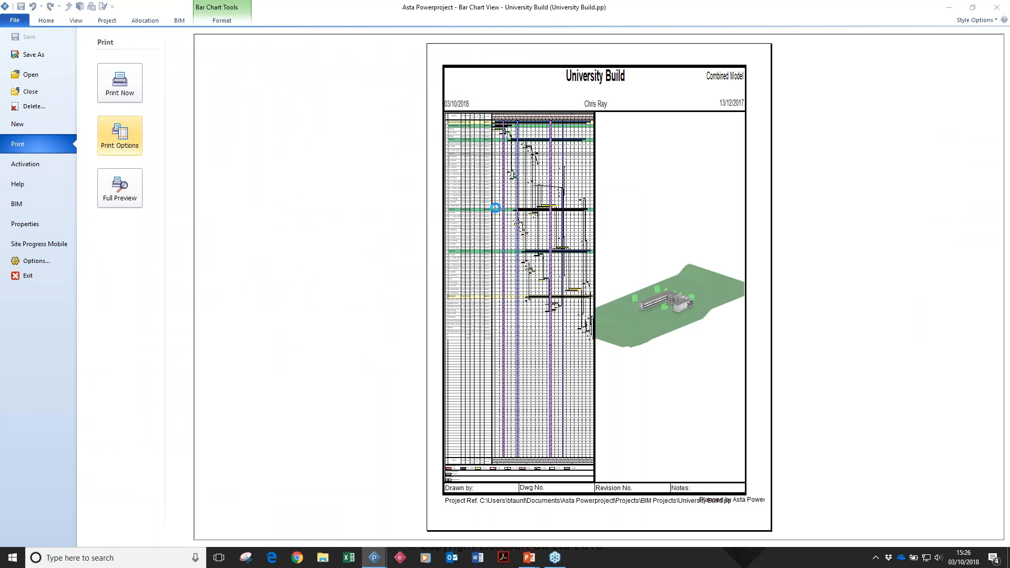
pyautogui.click(438, 193)
pyautogui.click(412, 193)
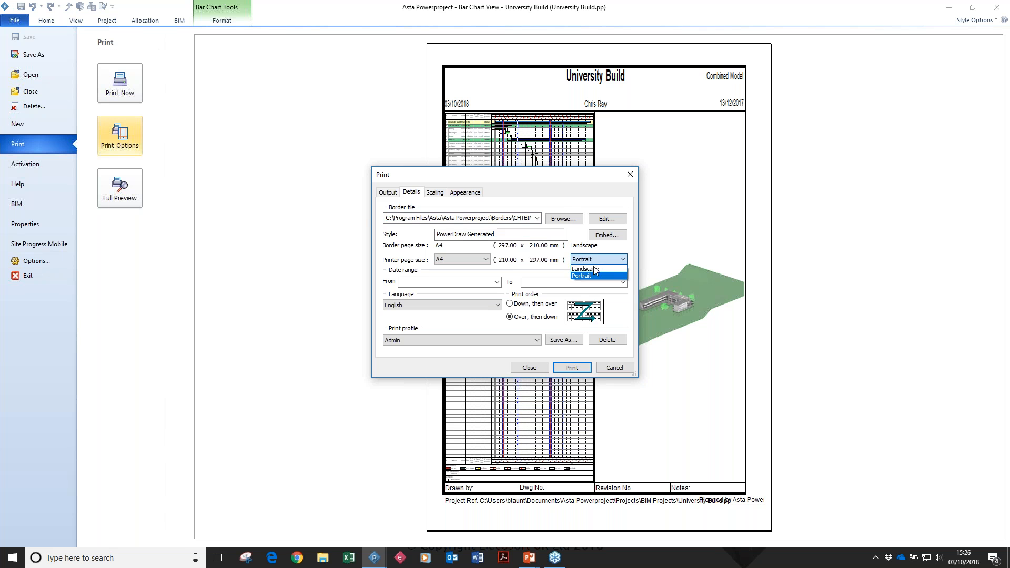
pyautogui.click(539, 368)
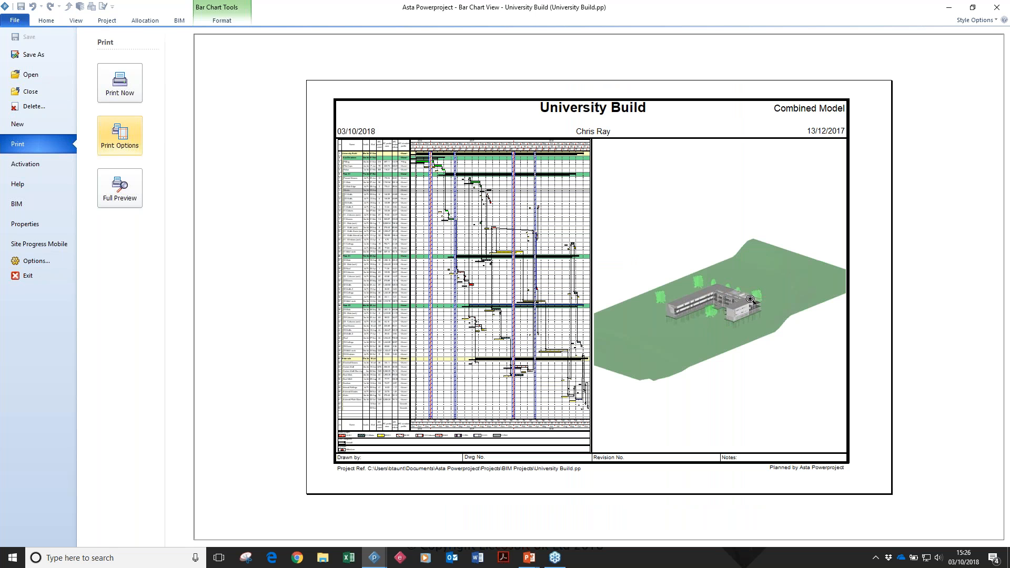
# Examine the bar chart and the 3D model close up in the landscape print preview
pyautogui.click(765, 308)
pyautogui.click(817, 264)
pyautogui.click(665, 284)
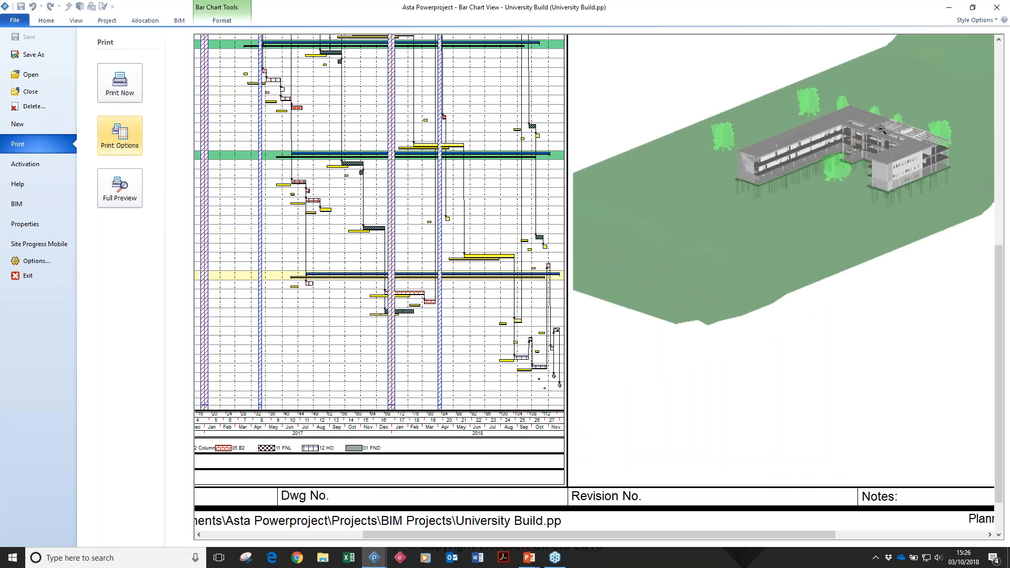
pyautogui.scroll(2, 427, 242)
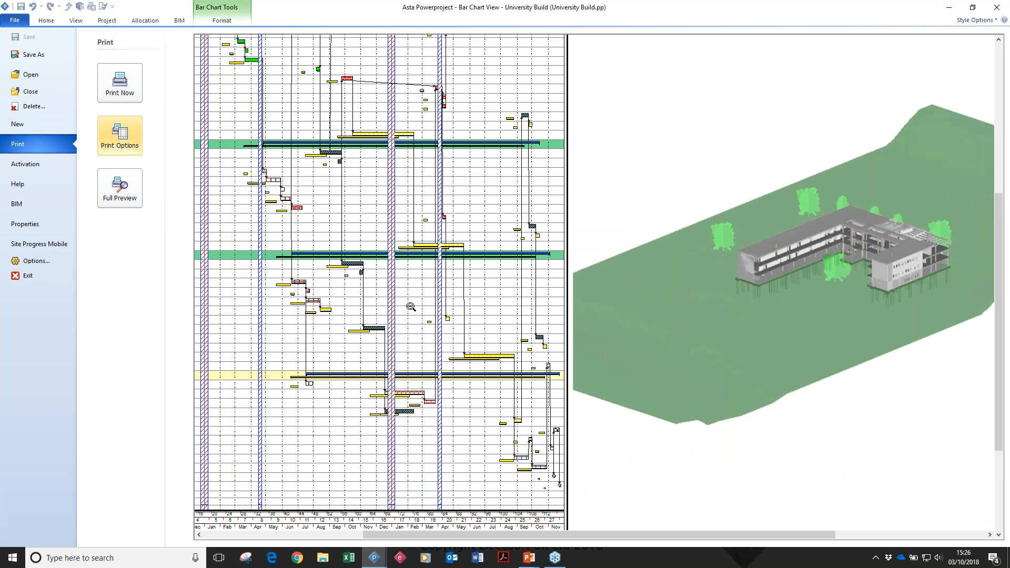
pyautogui.scroll(-2, 411, 307)
pyautogui.click(827, 207)
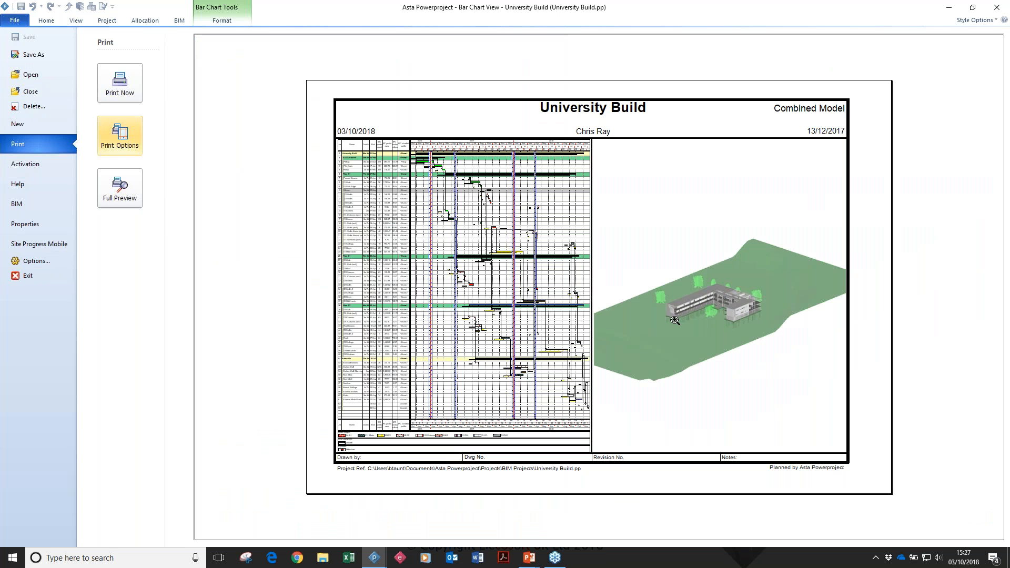
# Close the IFC Comparison Model view and move the timeline back to 14/03/2017
pyautogui.click(179, 21)
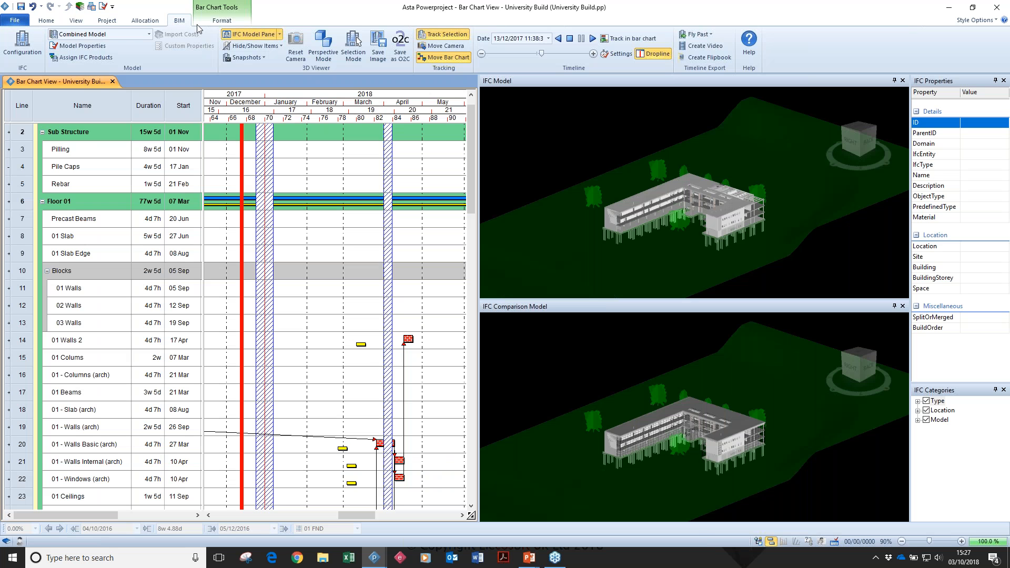
pyautogui.click(902, 306)
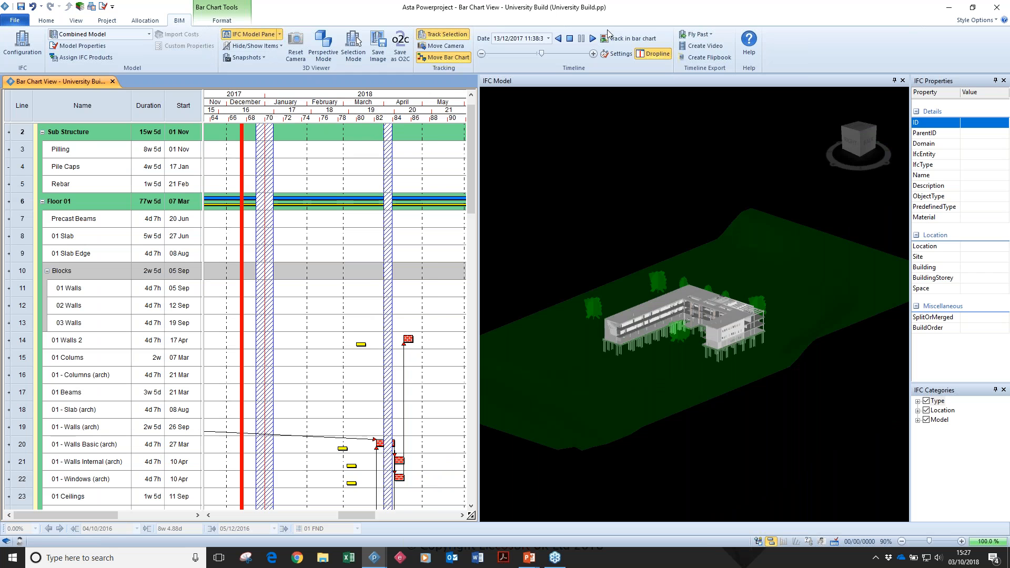
pyautogui.moveTo(541, 53); pyautogui.dragTo(505, 53)
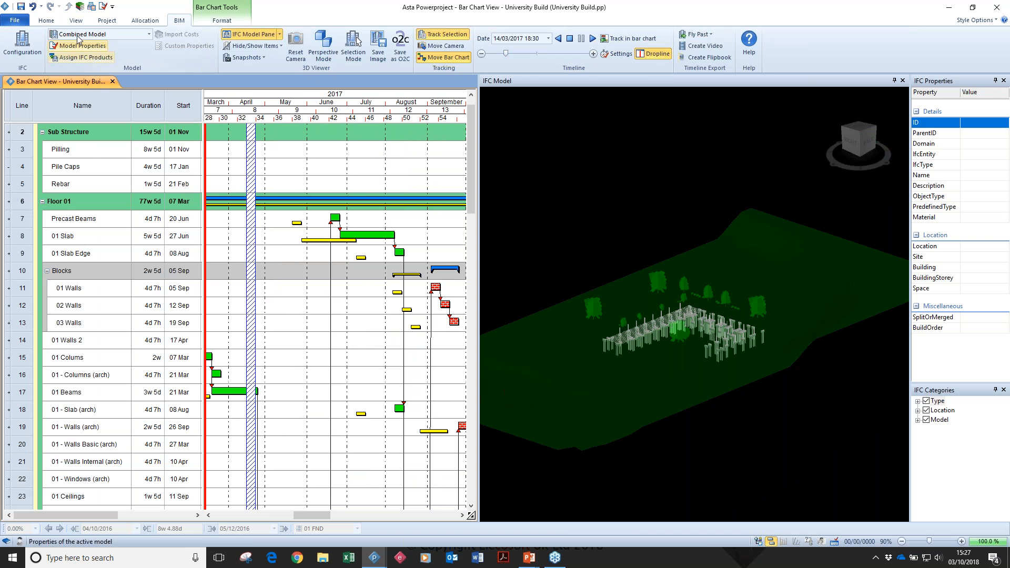
# Collapse both Floor 01 summary groups and the Floor 03 group in the bar chart
pyautogui.click(48, 277)
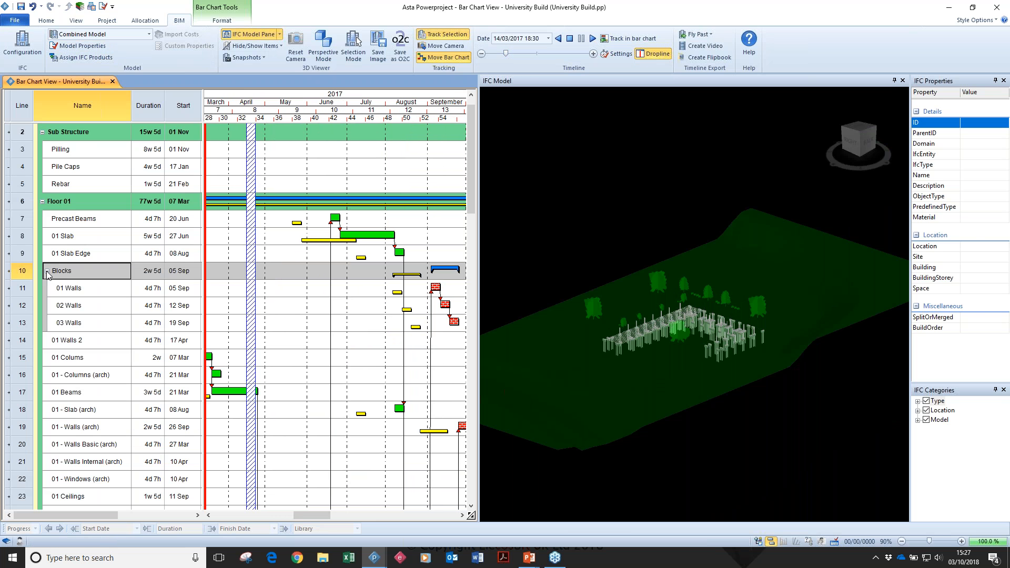
pyautogui.click(43, 202)
pyautogui.click(43, 427)
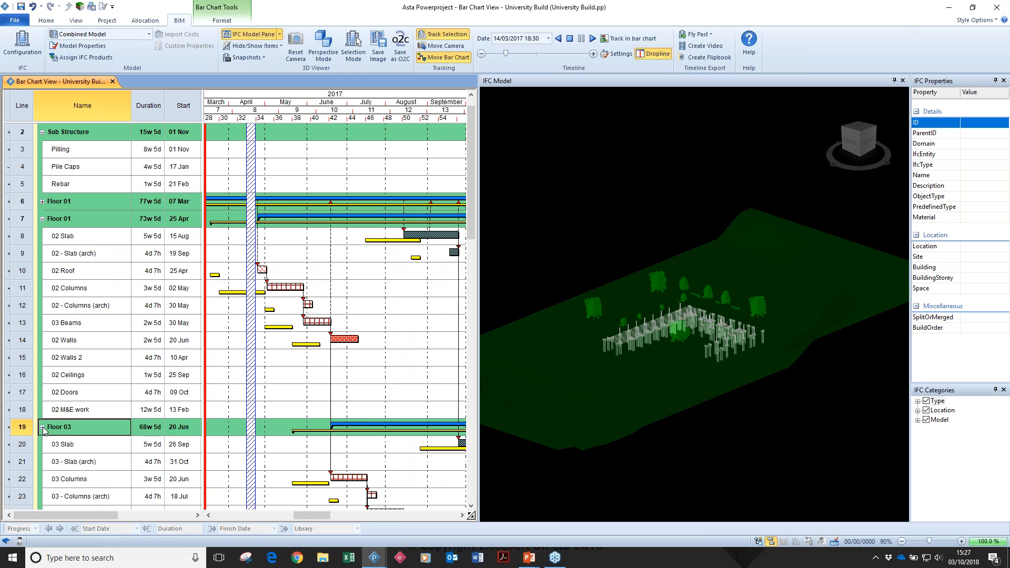
pyautogui.click(42, 218)
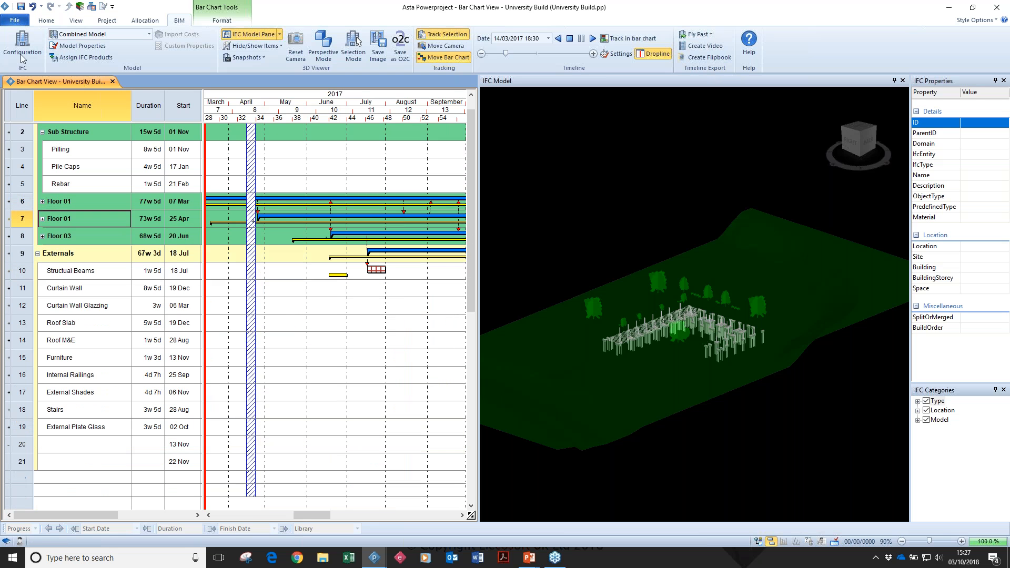
# Check the print preview of the collapsed bar chart alongside the model at 14/03/2017
pyautogui.click(16, 22)
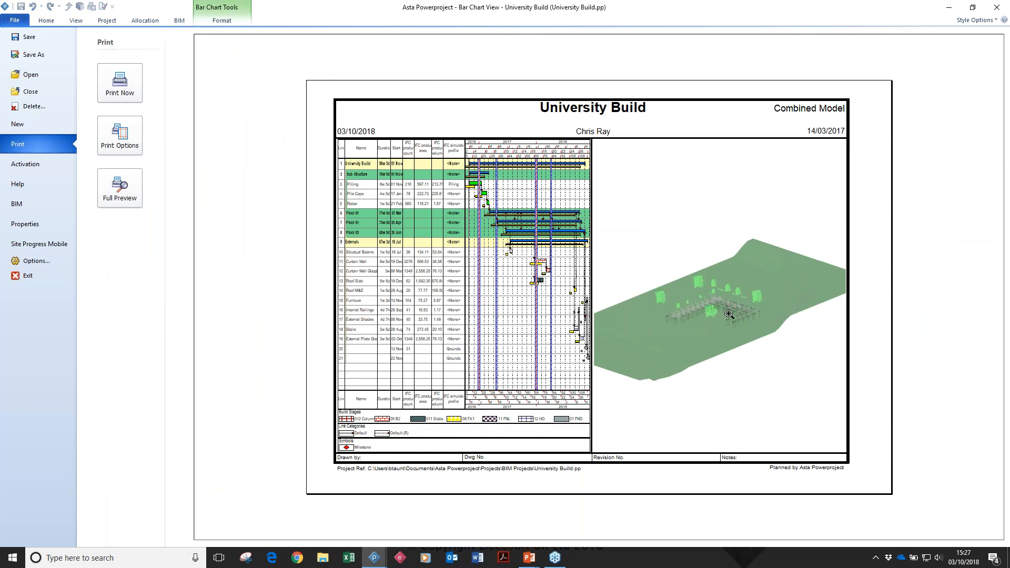
pyautogui.click(737, 307)
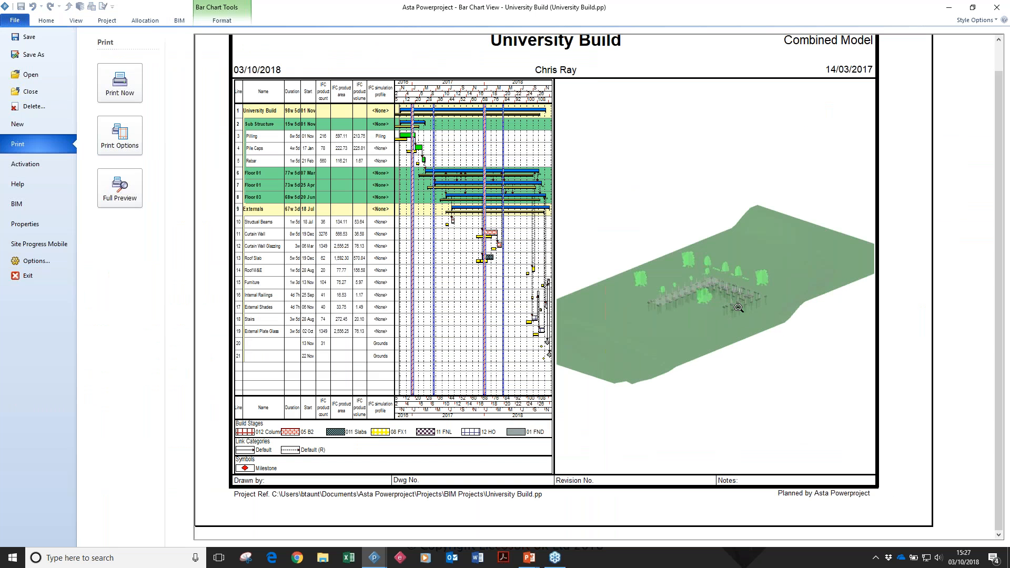
pyautogui.click(766, 321)
pyautogui.click(642, 327)
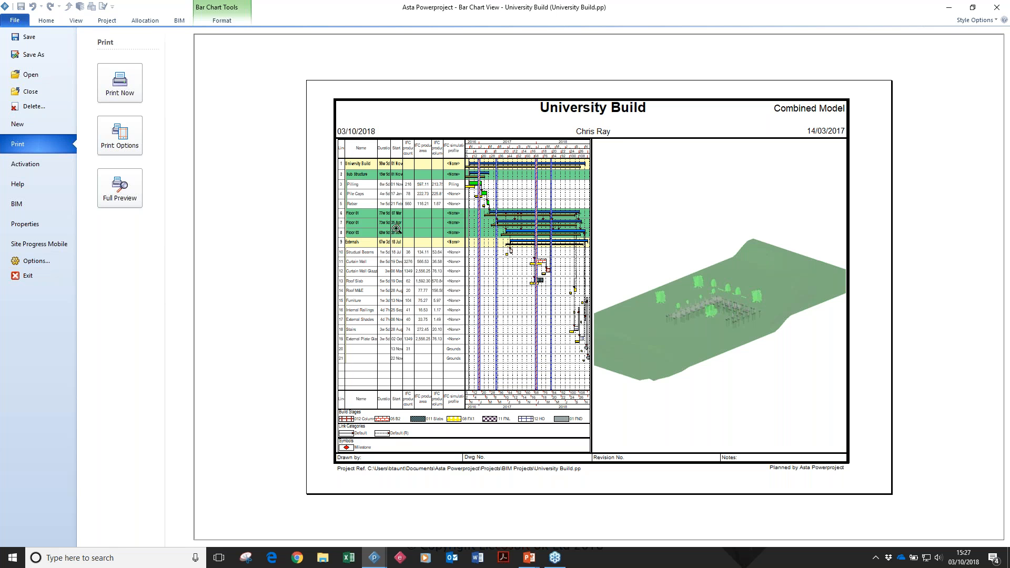
# Review the project's save formats, select APV BIM Files (*.ppv), and return to the bar chart without saving
pyautogui.click(25, 55)
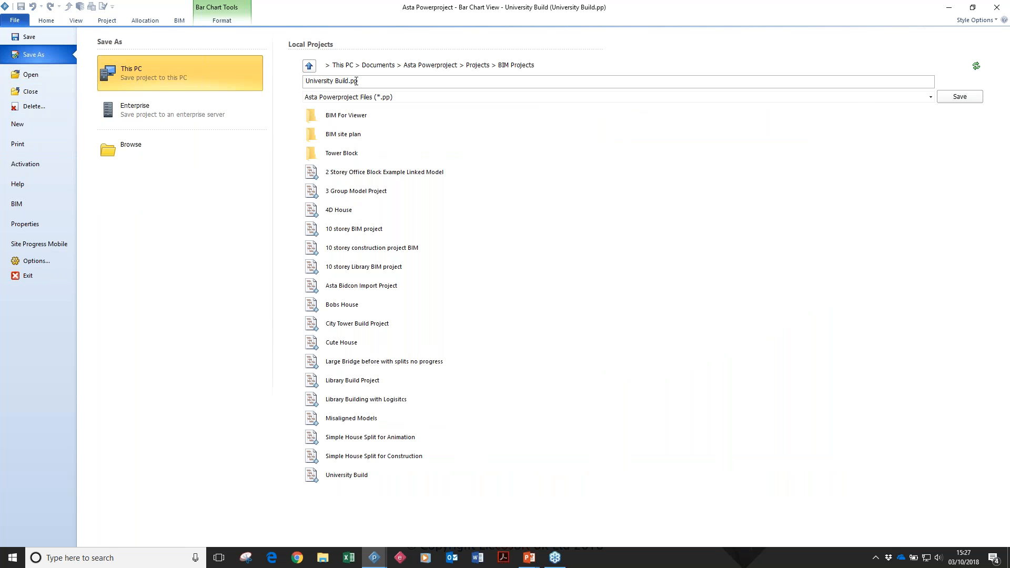
pyautogui.click(397, 98)
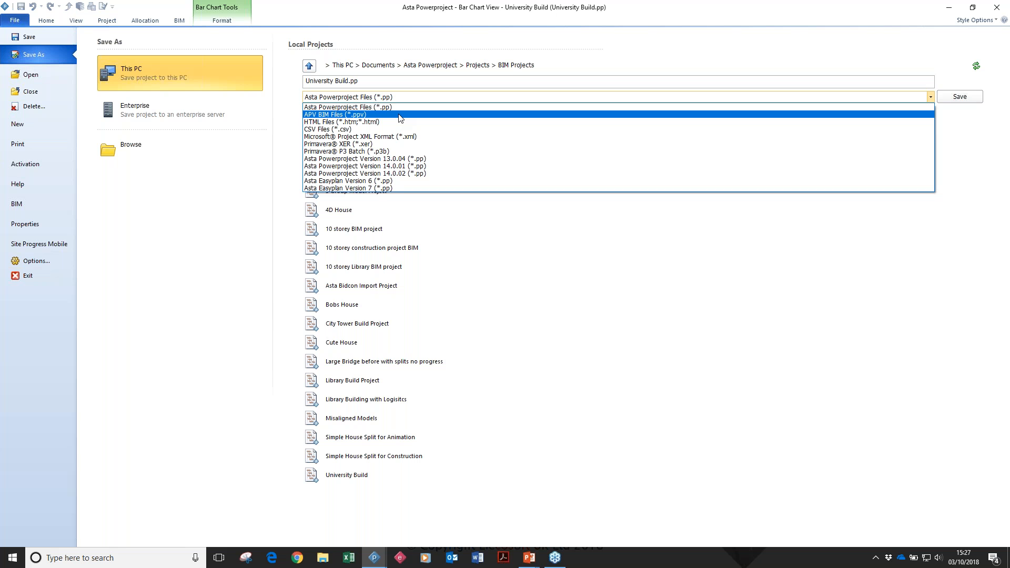
pyautogui.click(400, 114)
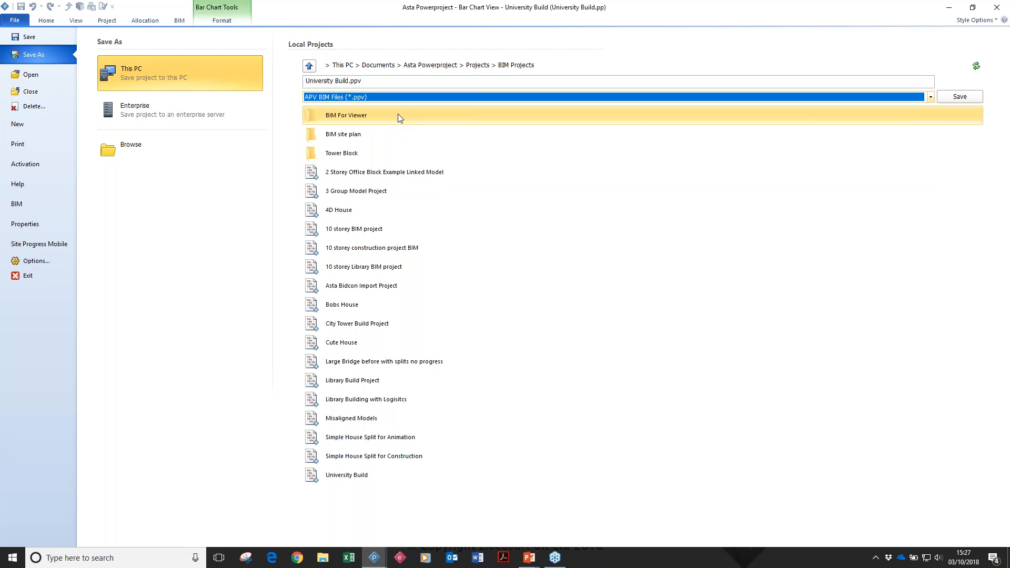
pyautogui.click(59, 22)
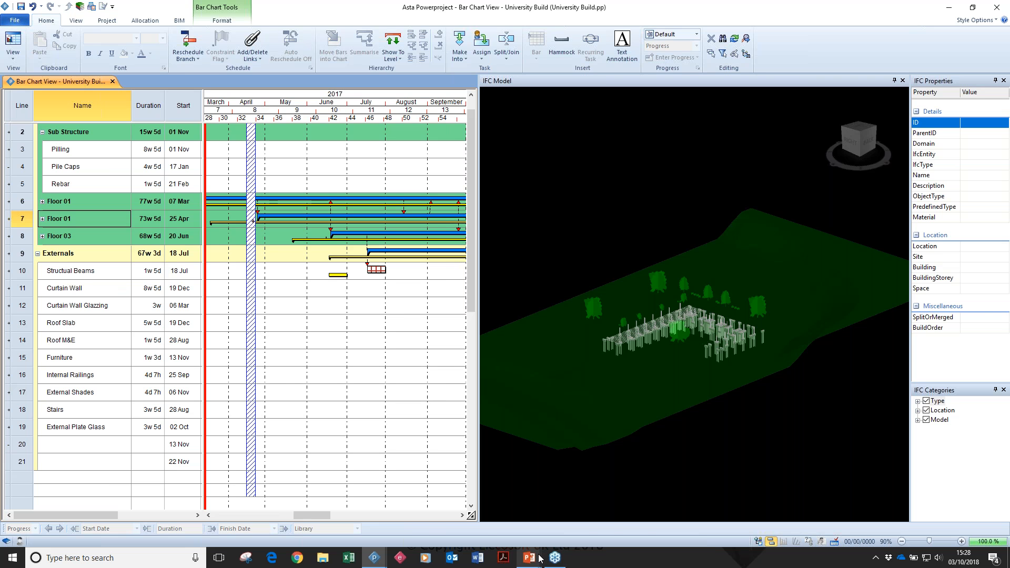
# Switch to the PowerPoint slide show and display the Free BIM Project Viewer slide
pyautogui.moveTo(540, 557)
pyautogui.click(584, 532)
pyautogui.click(519, 413)
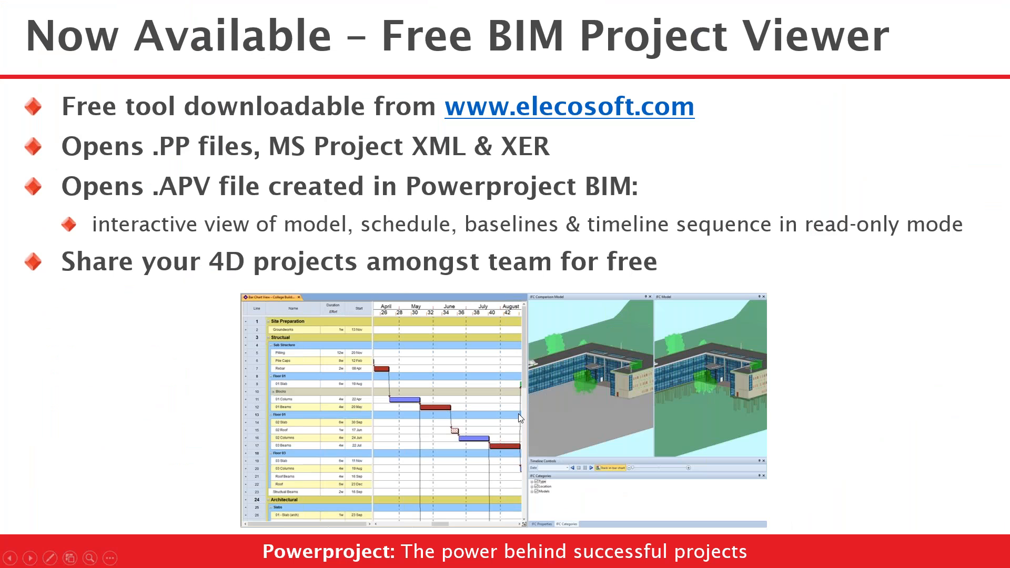